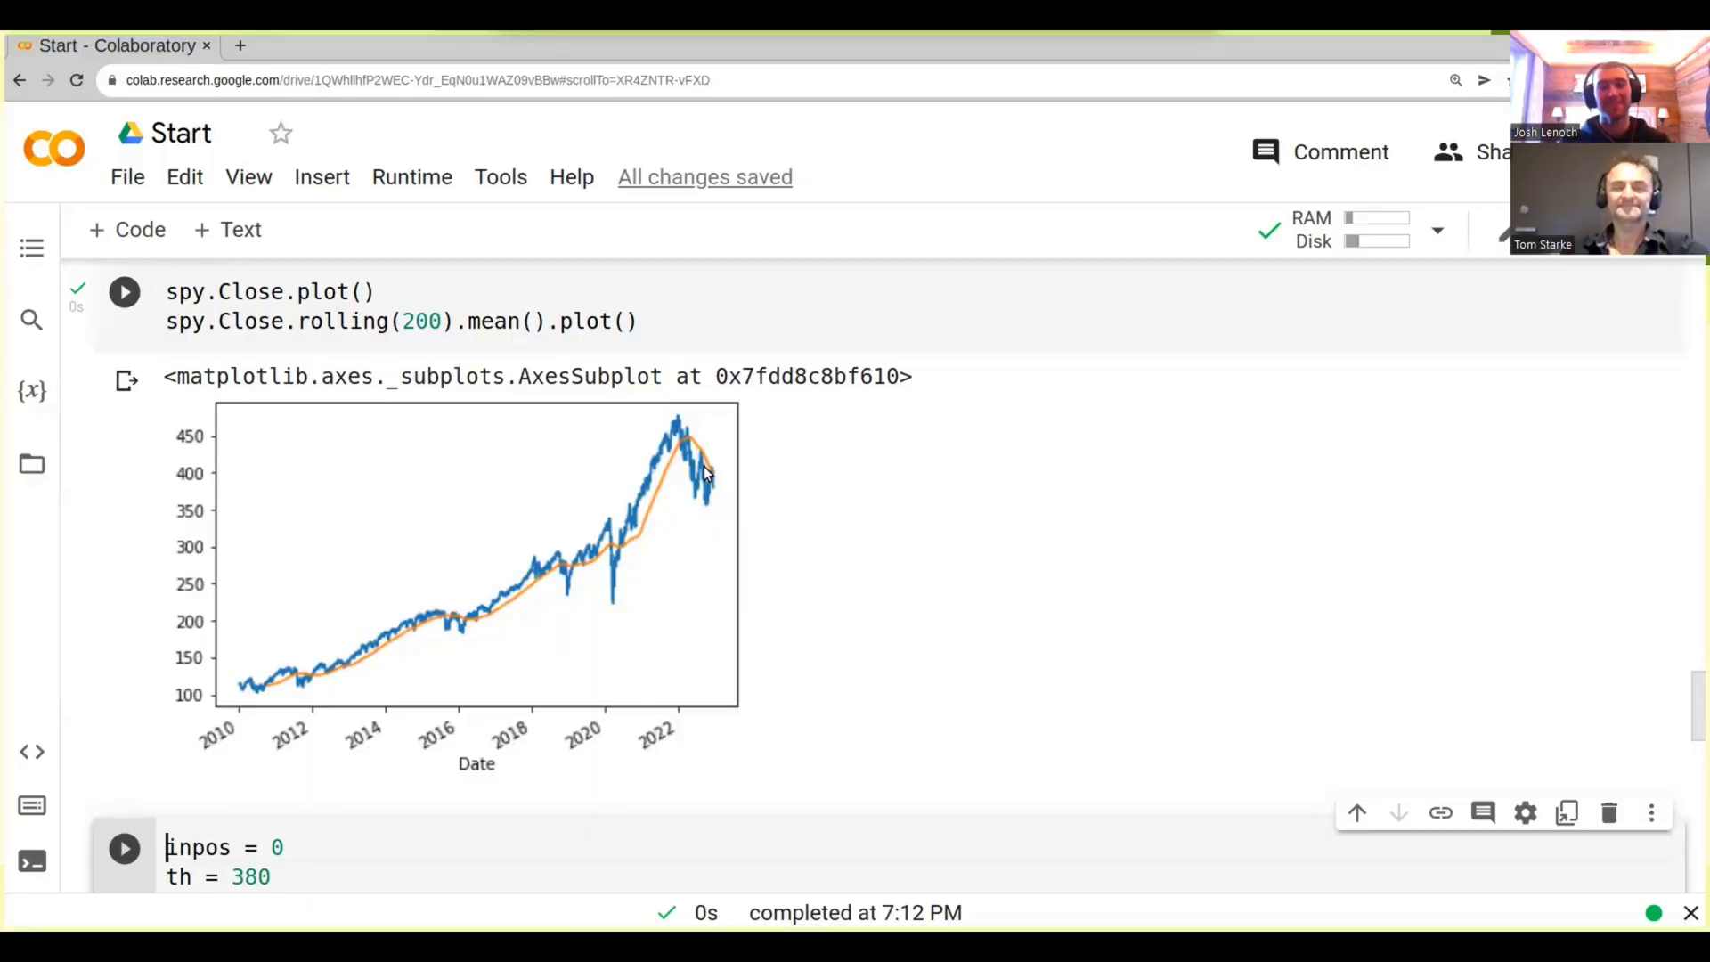
scroll(704, 466, "down", 3)
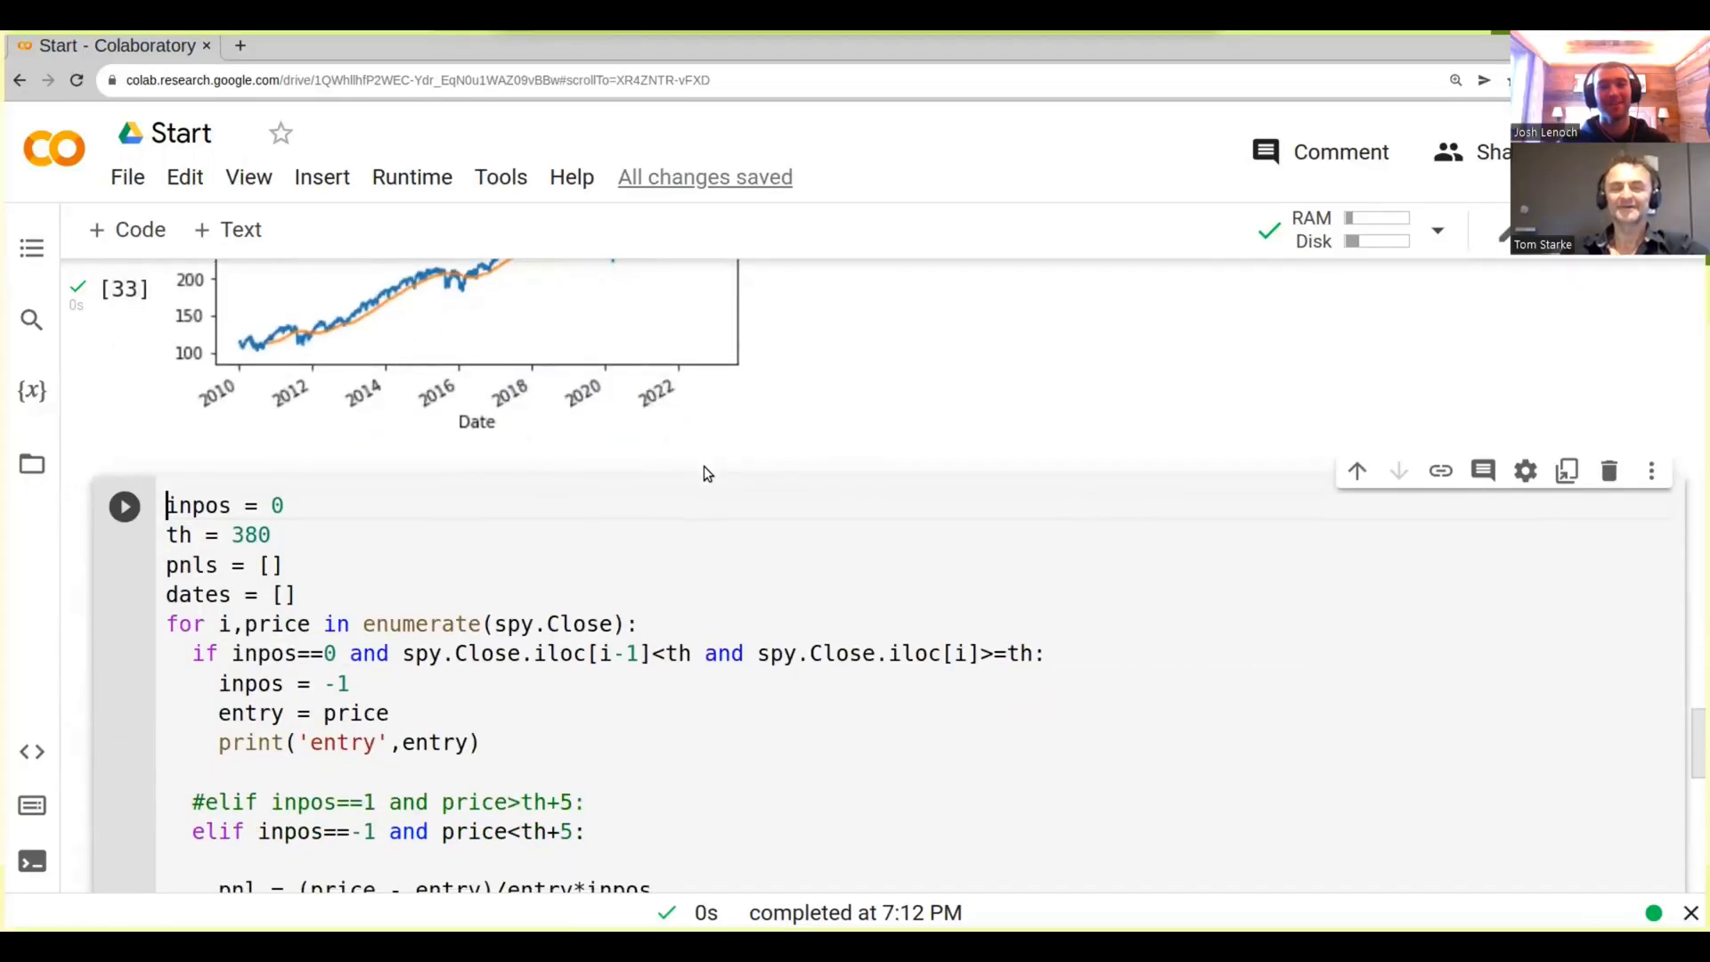
scroll(704, 467, "down", 2)
scroll(703, 467, "up", 1)
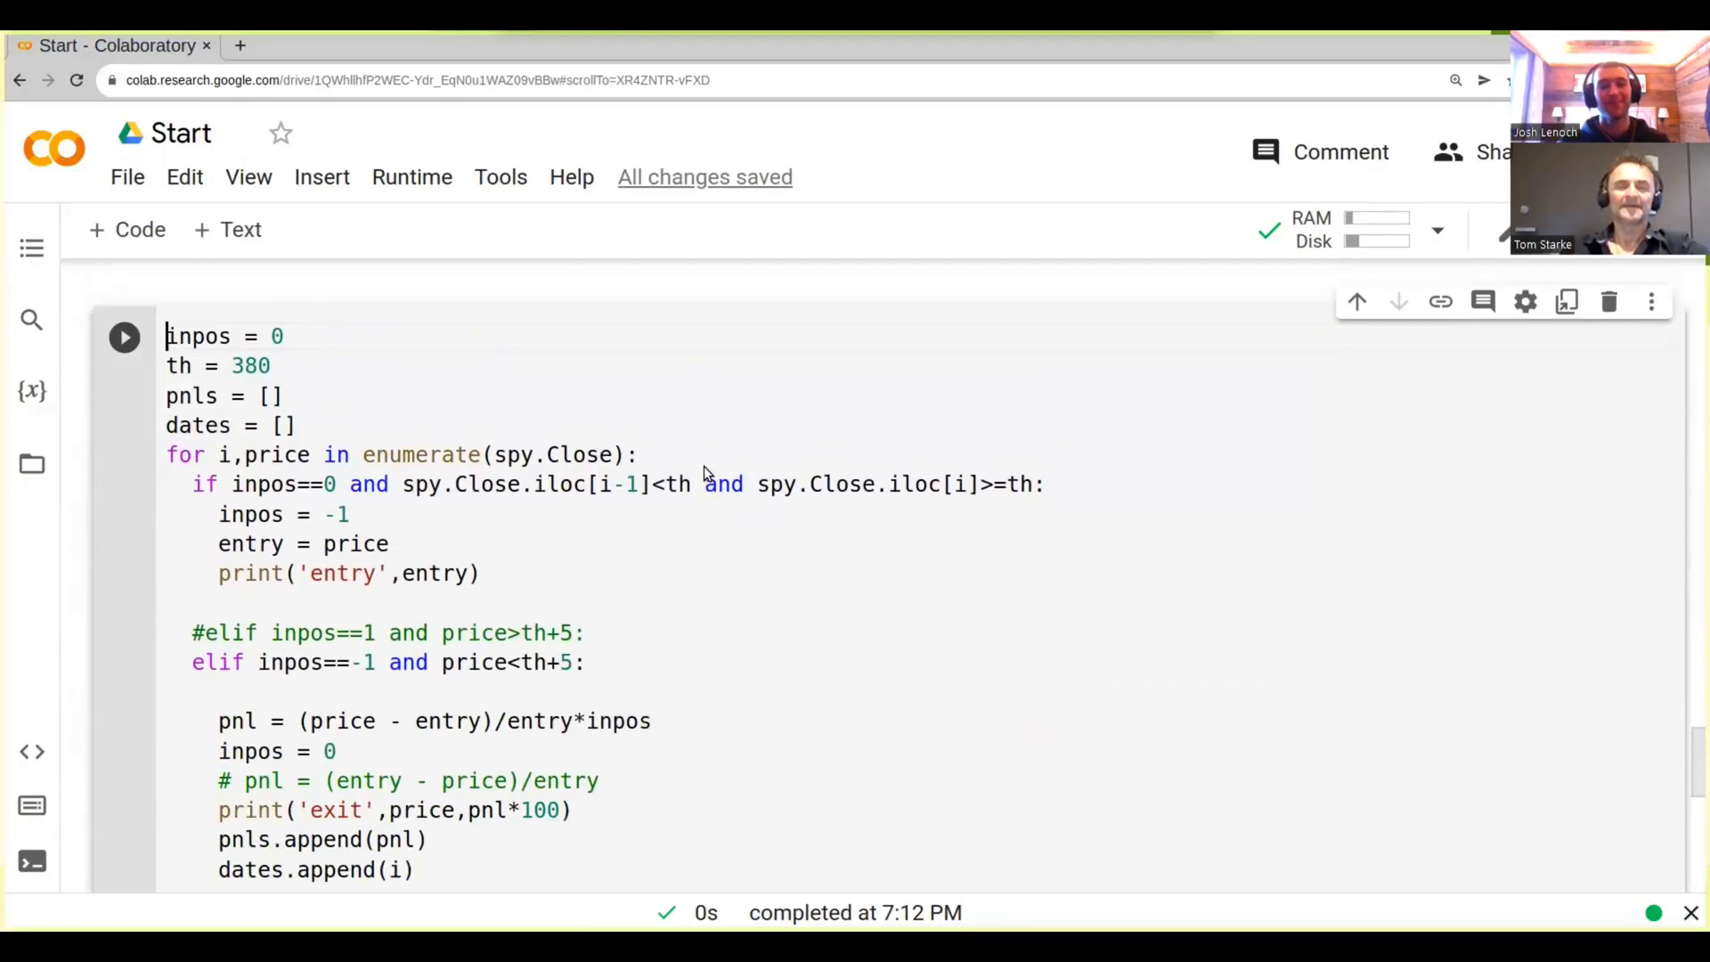
scroll(705, 467, "up", 2)
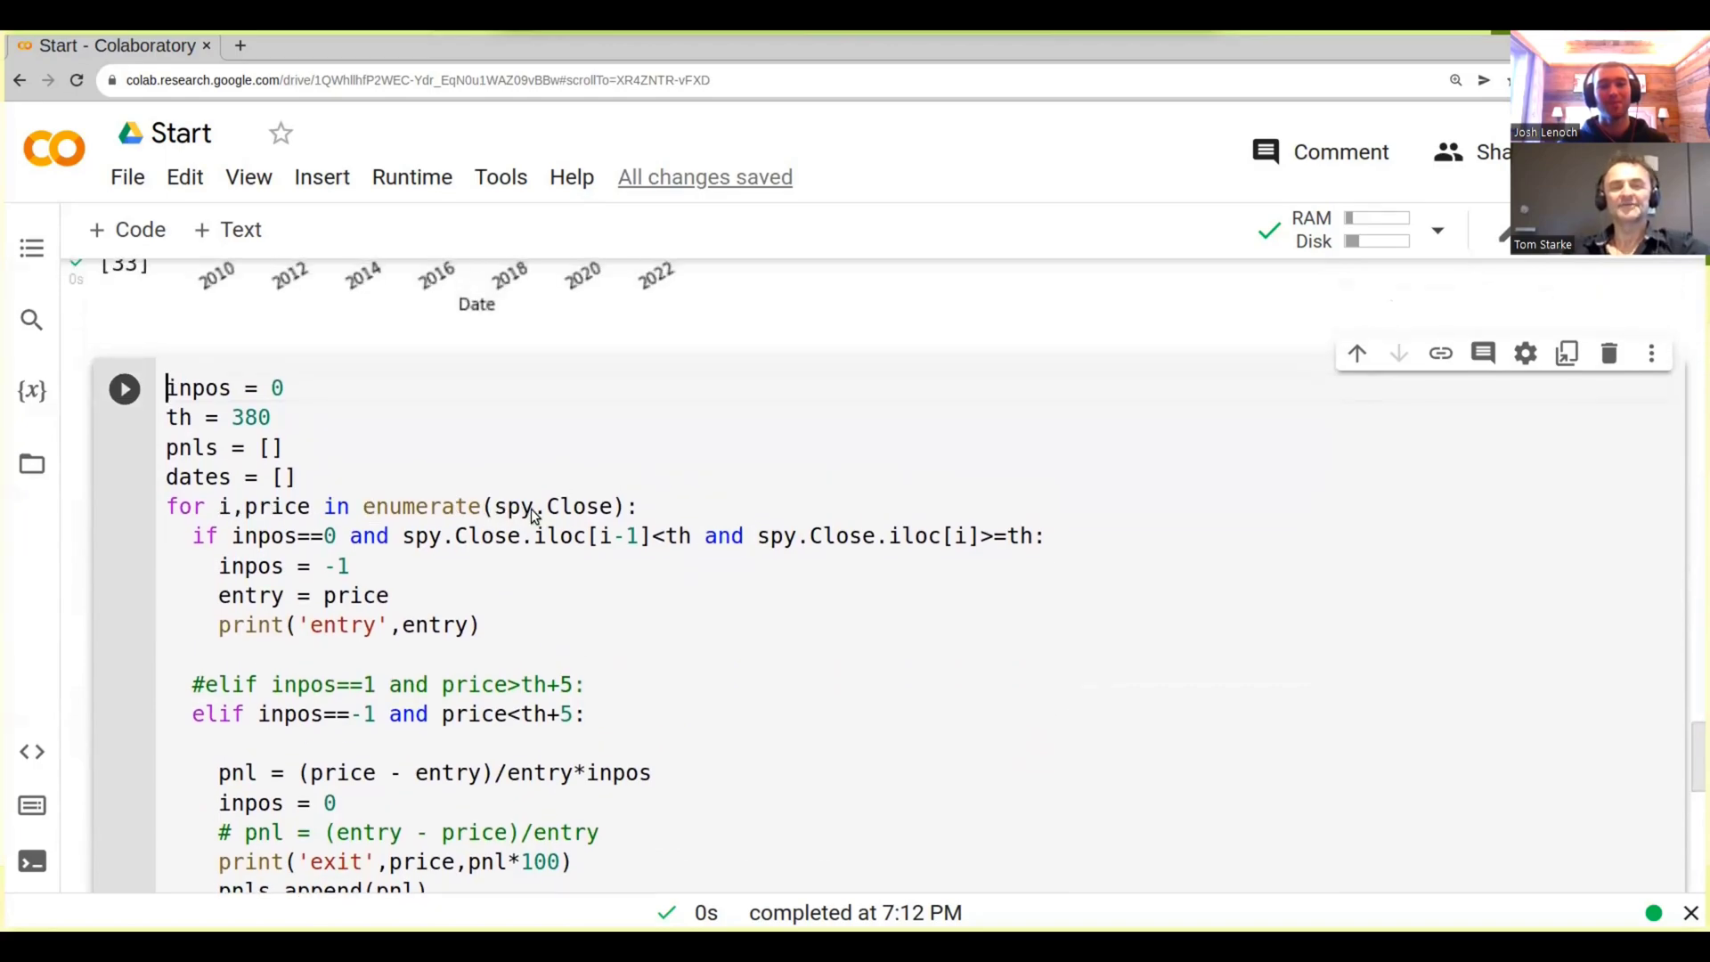
Add the line ma = spy.Close.iloc[i-200:i].mean() below the for-loop line
left_click(646, 510)
key("Return")
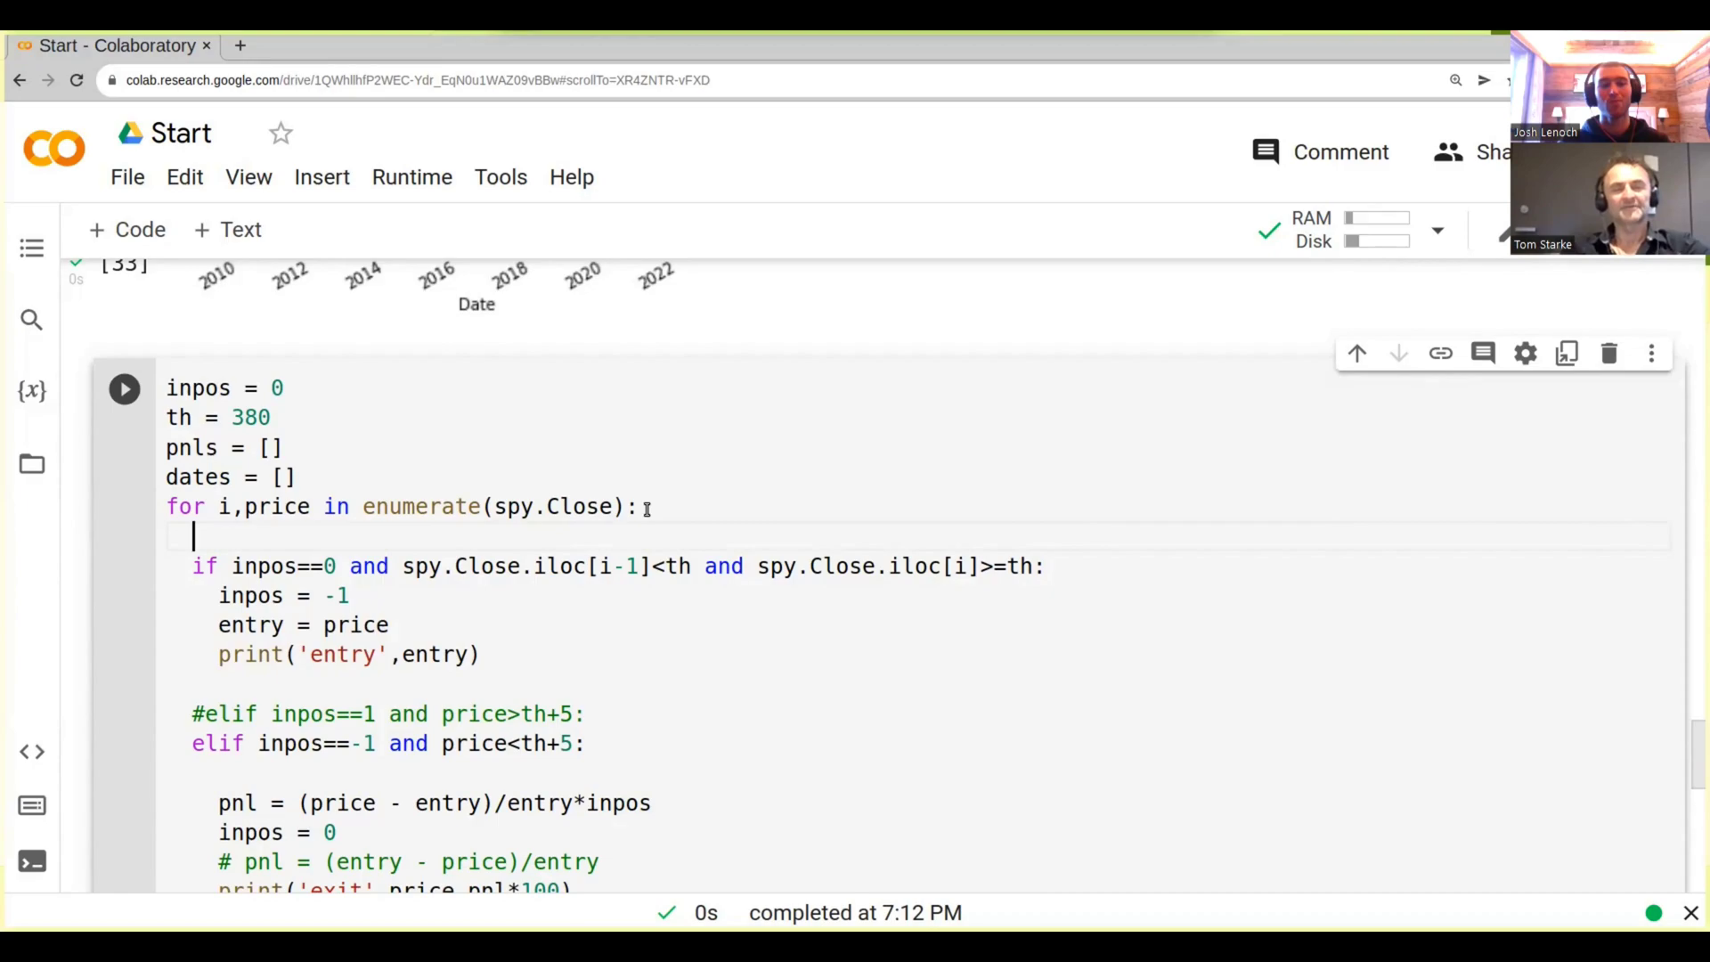
type("ma")
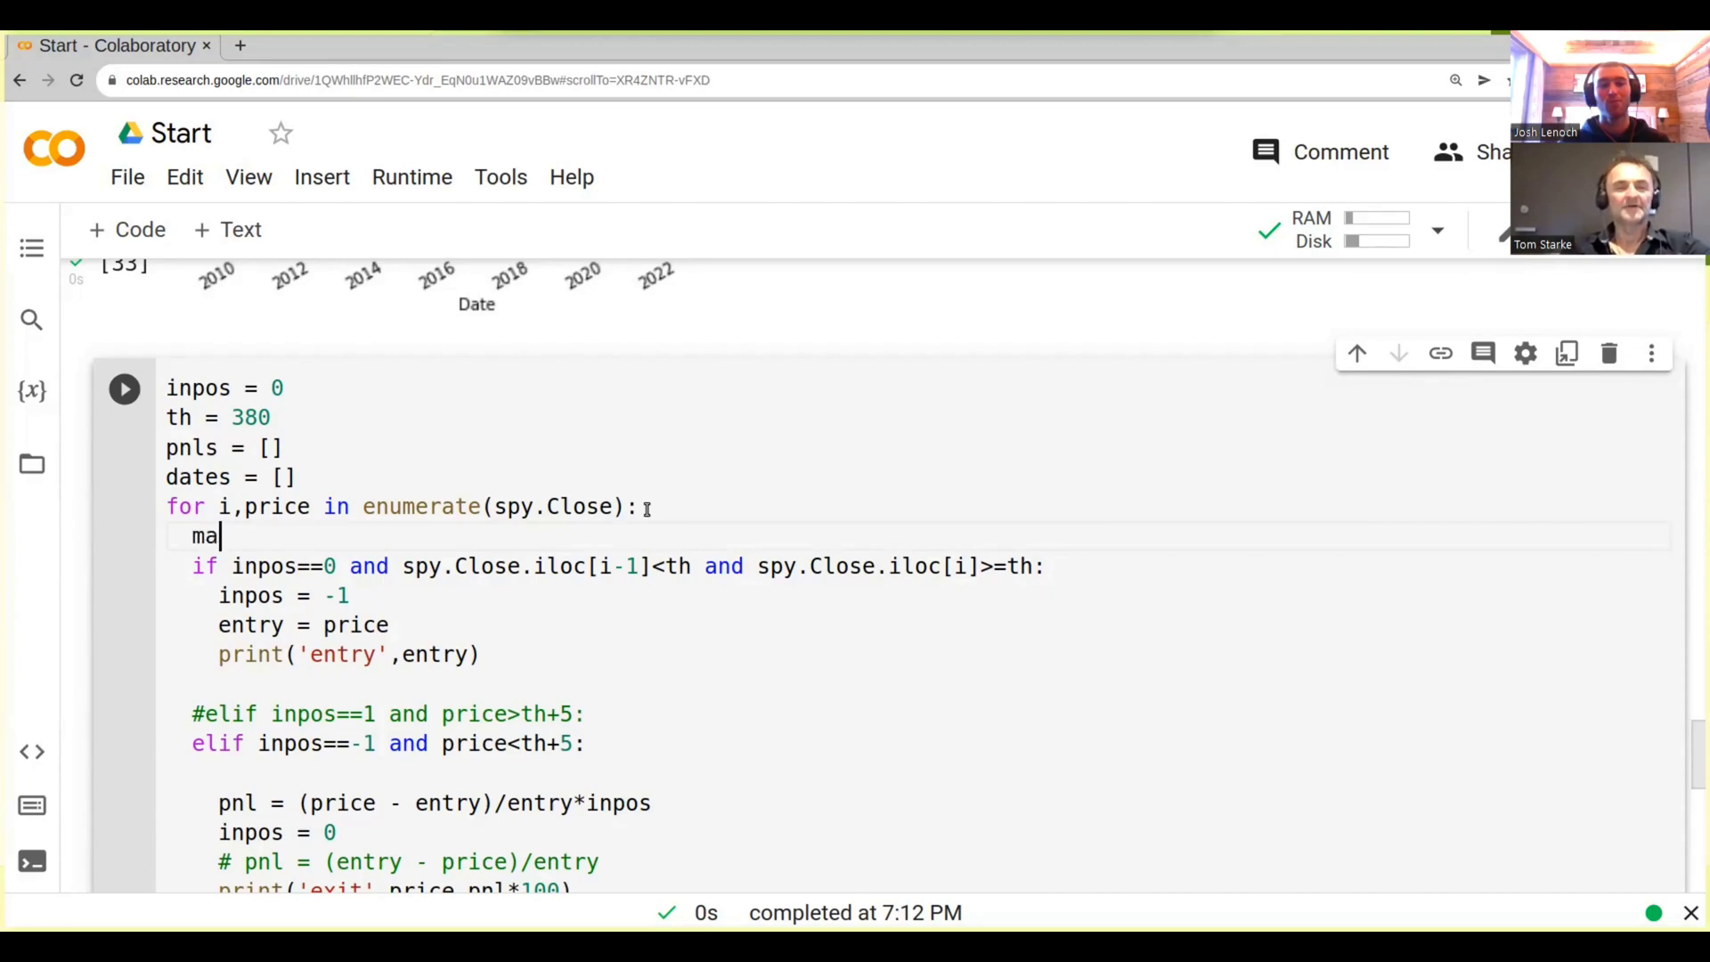
type(" =")
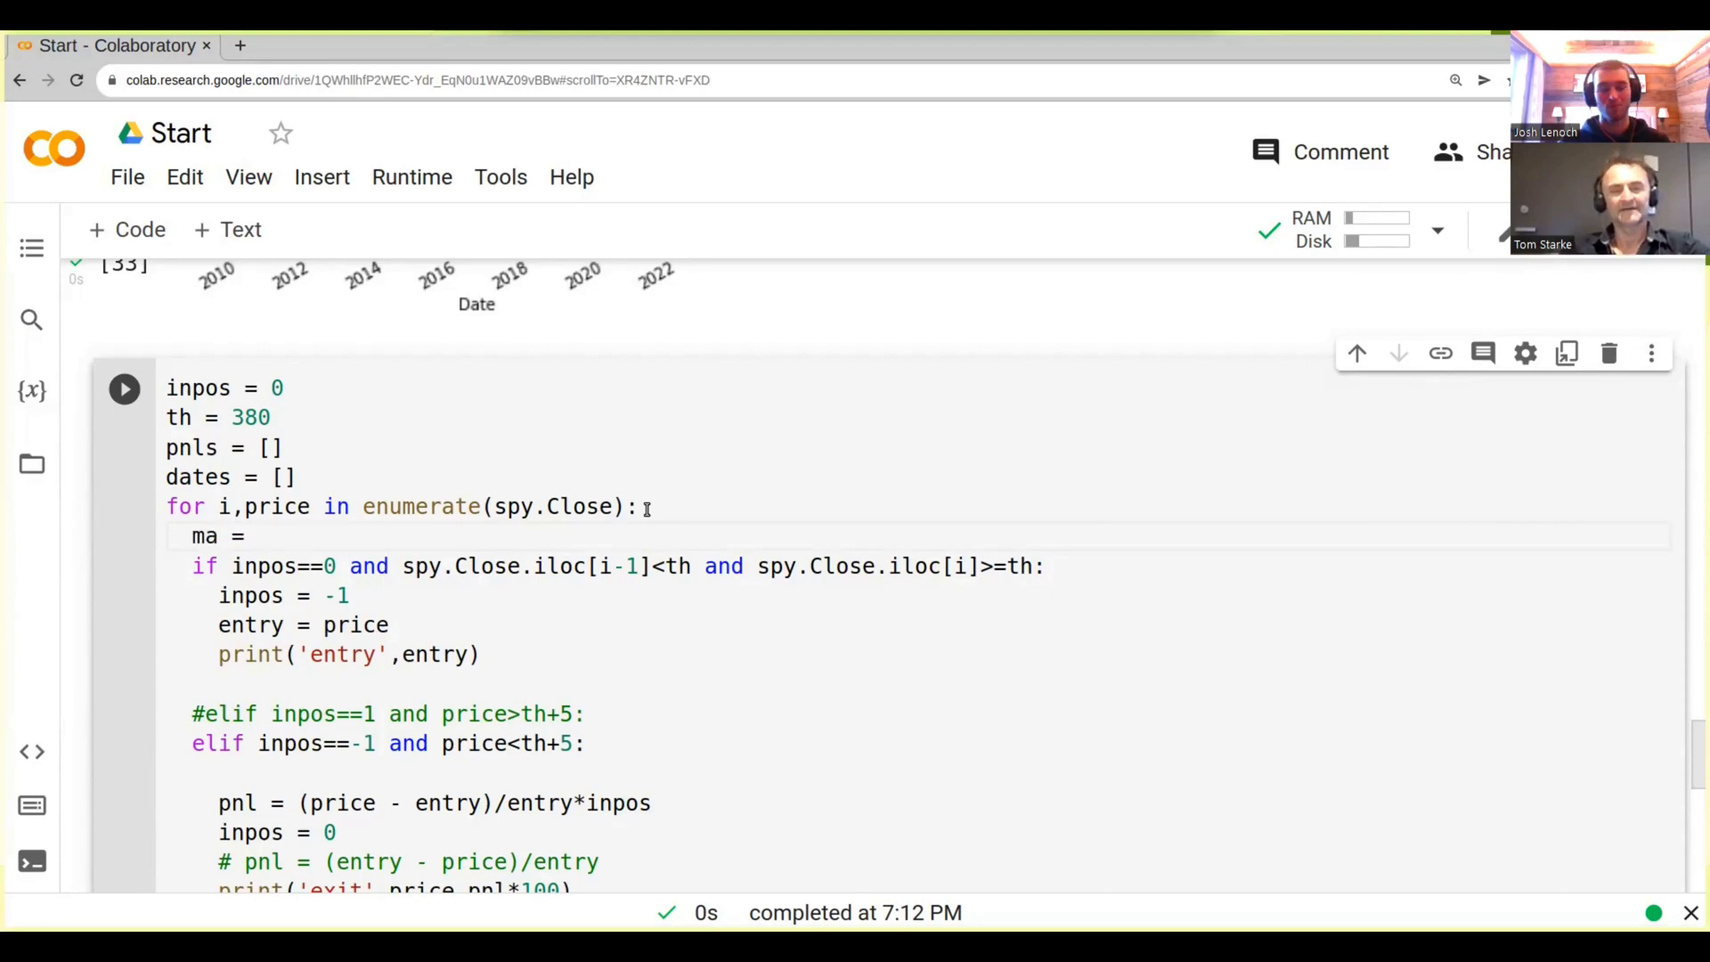
key("ctrl+s")
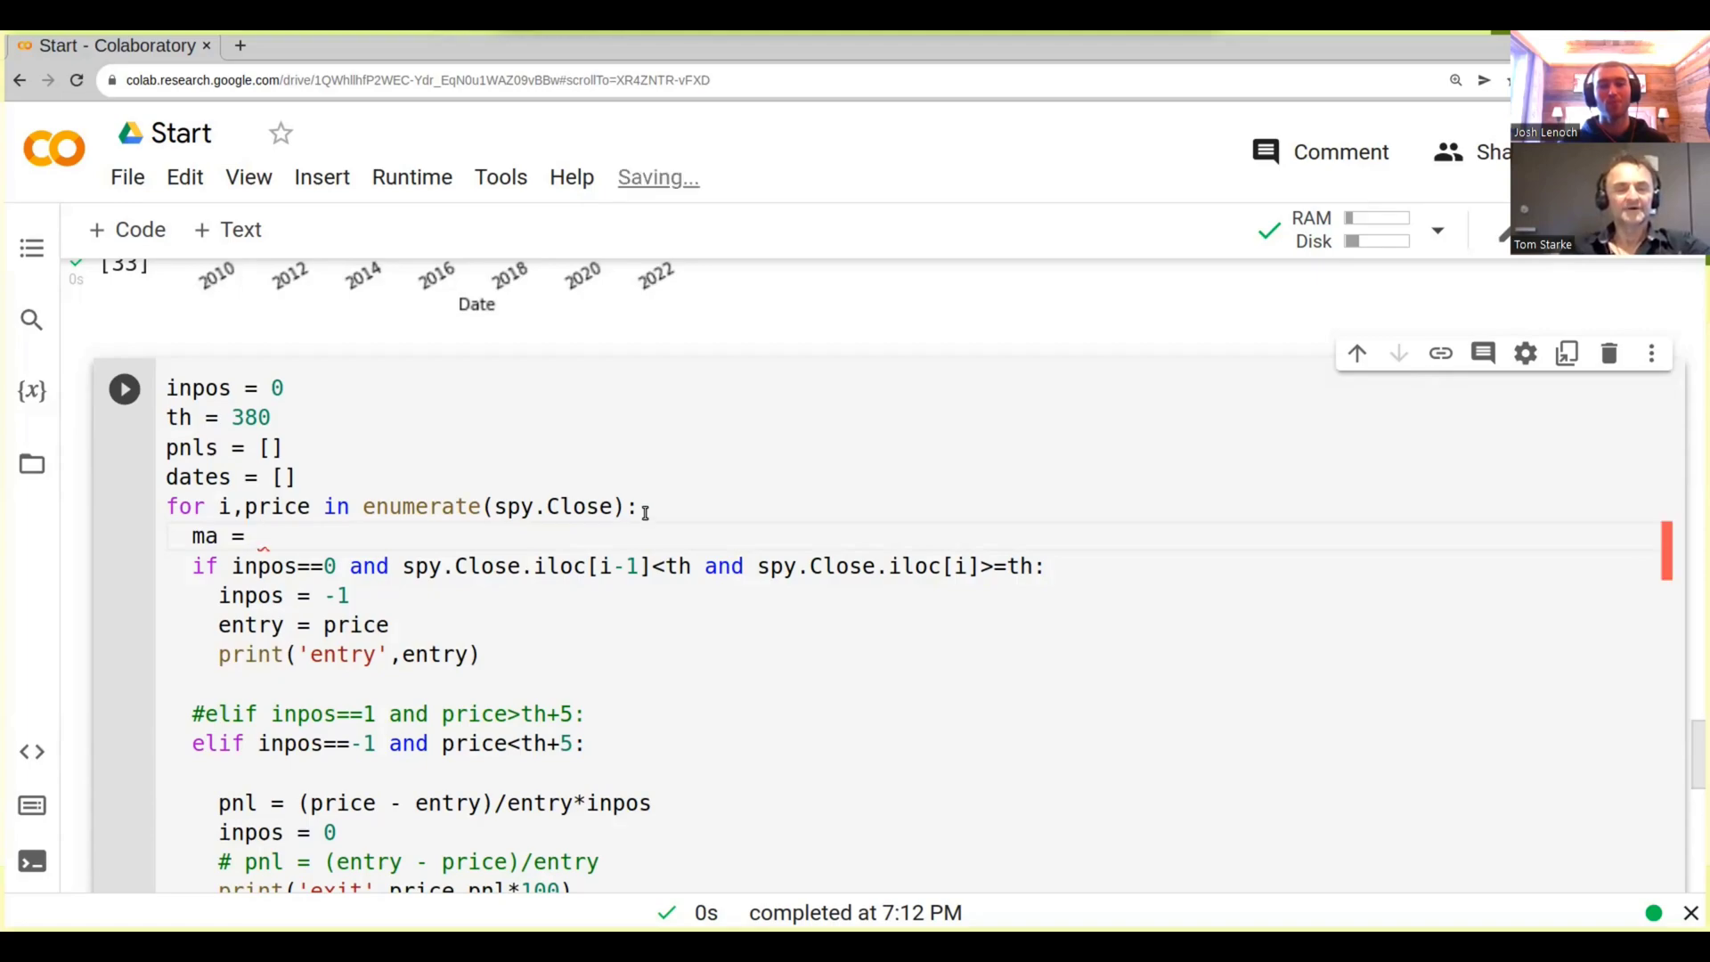
type("spl")
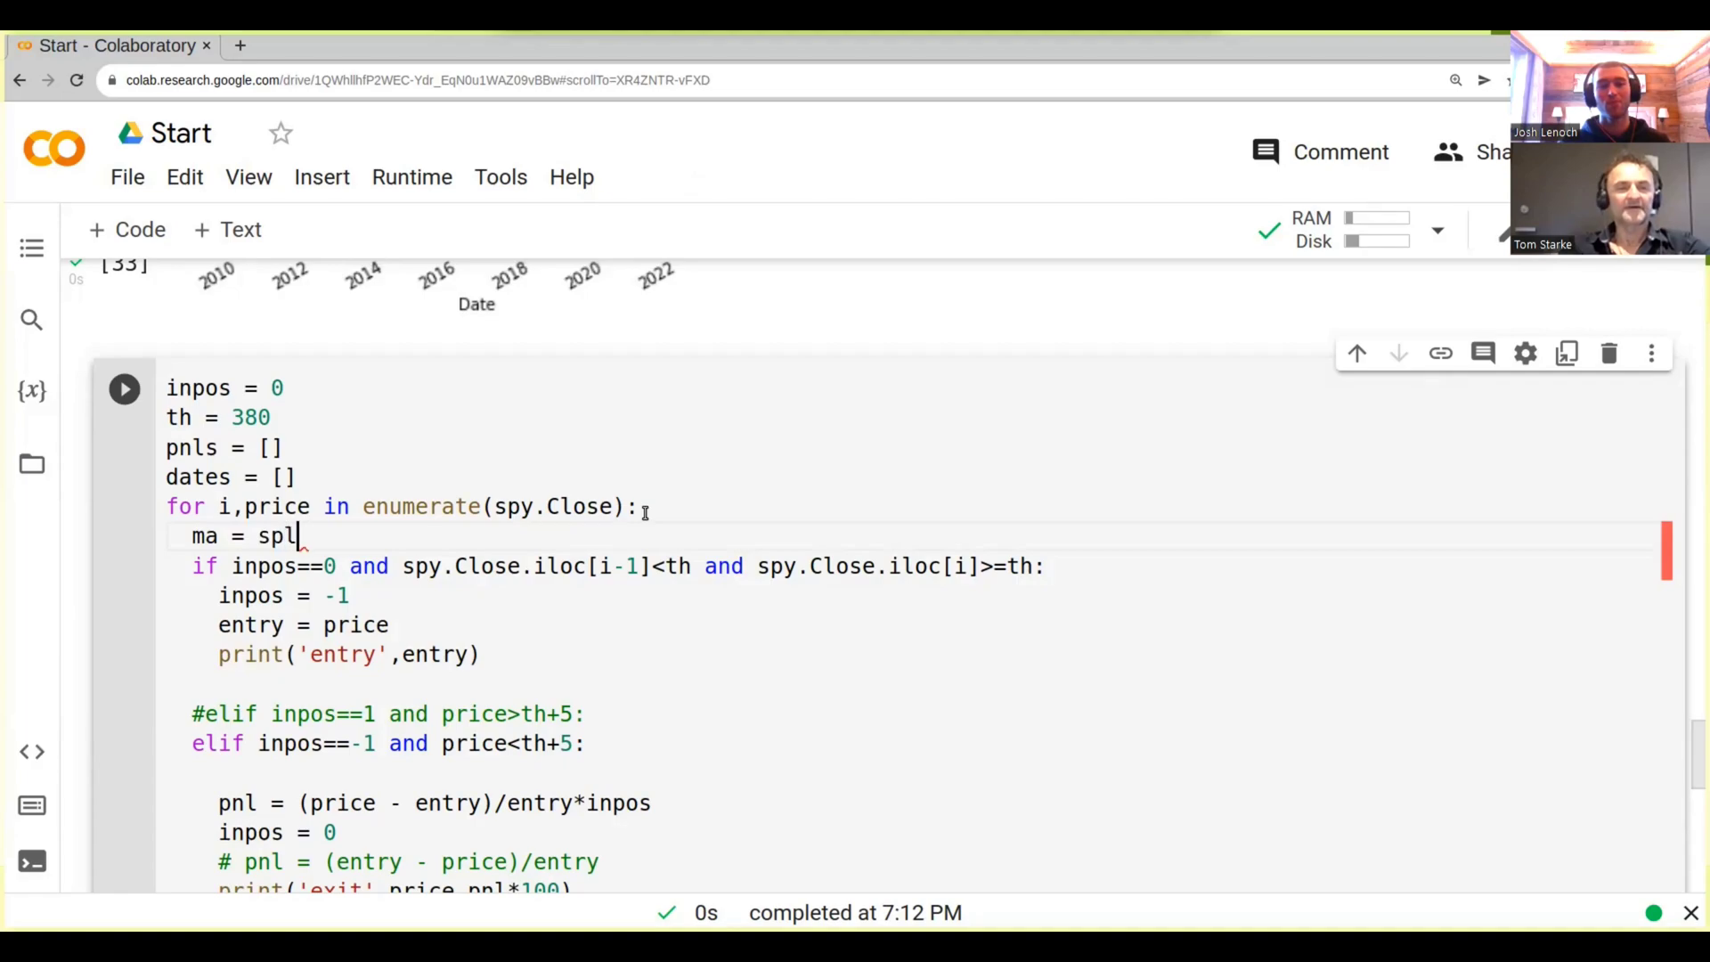
type("y")
key("BackSpace")
key("BackSpace")
type("y")
type(".clo")
key("BackSpace")
key("BackSpace")
key("BackSpace")
type("C")
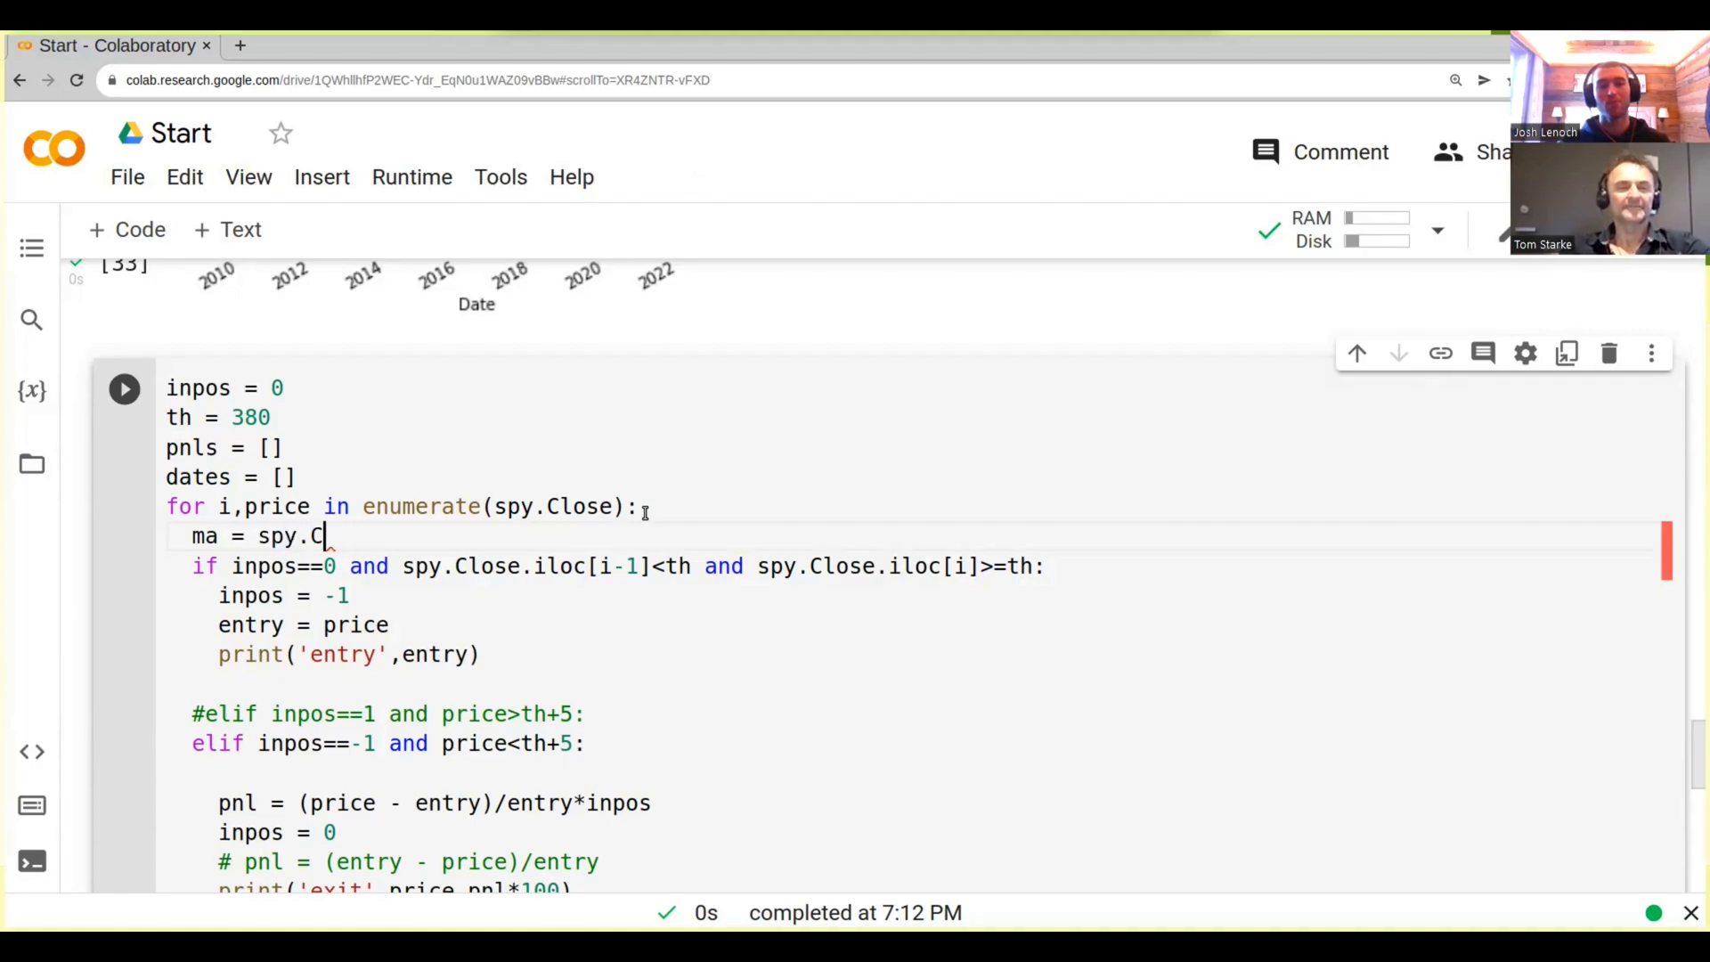
type("lose")
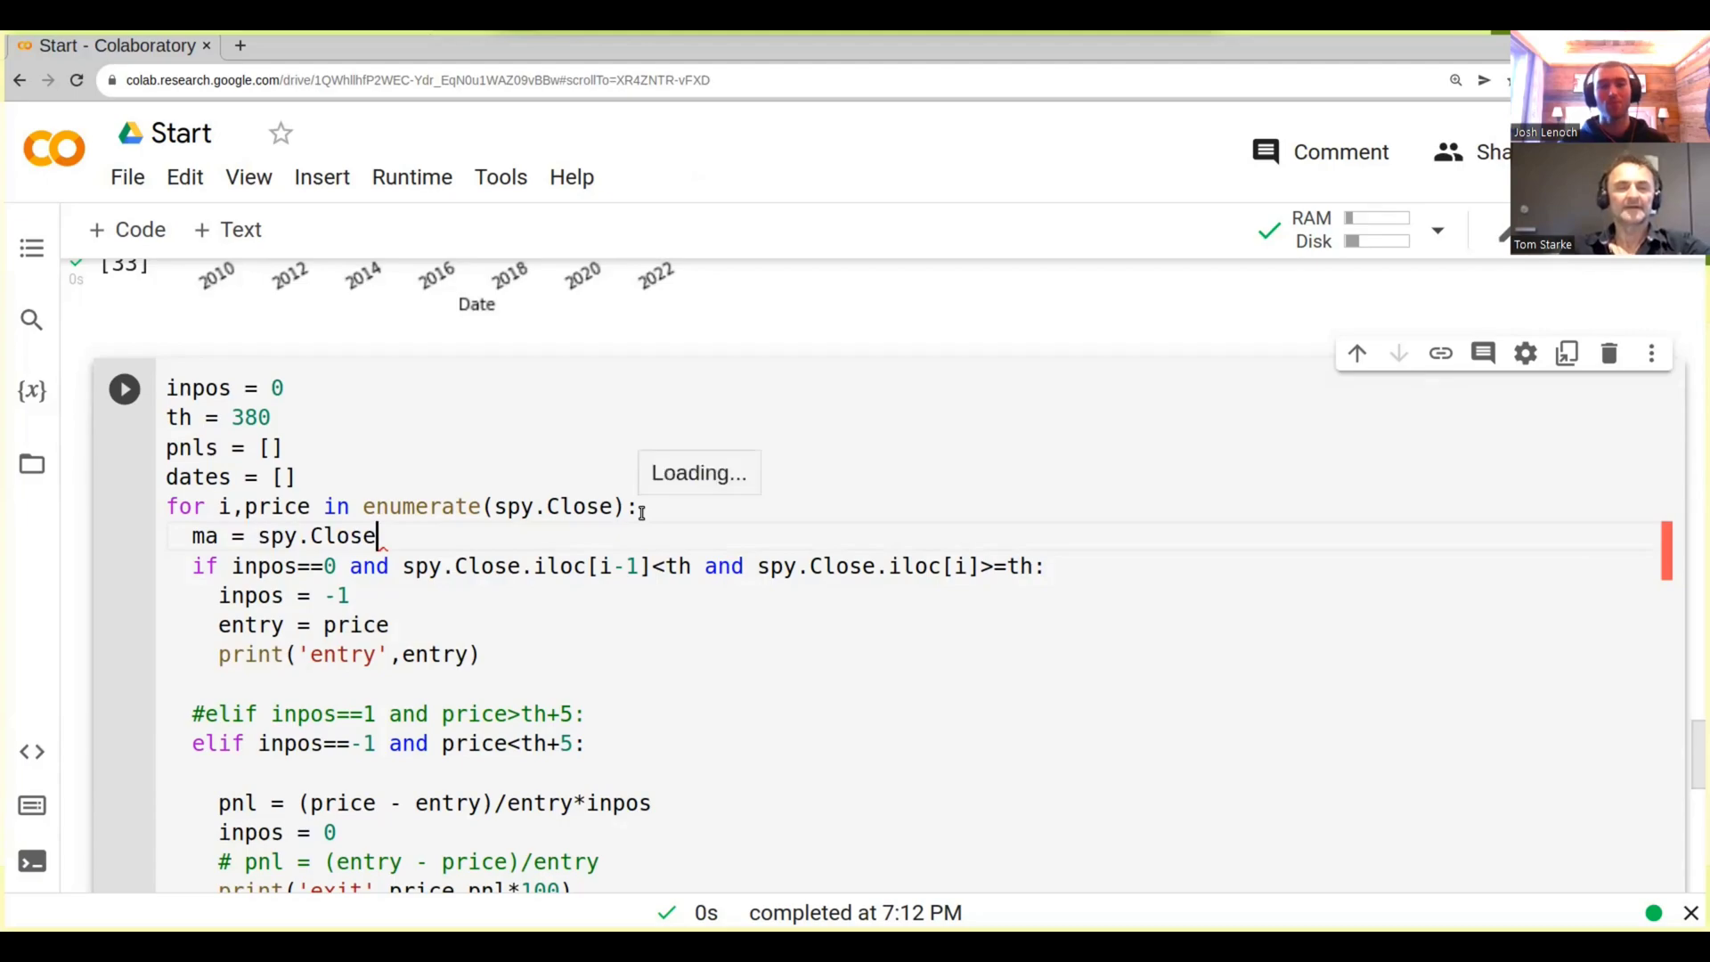
type(".iloc")
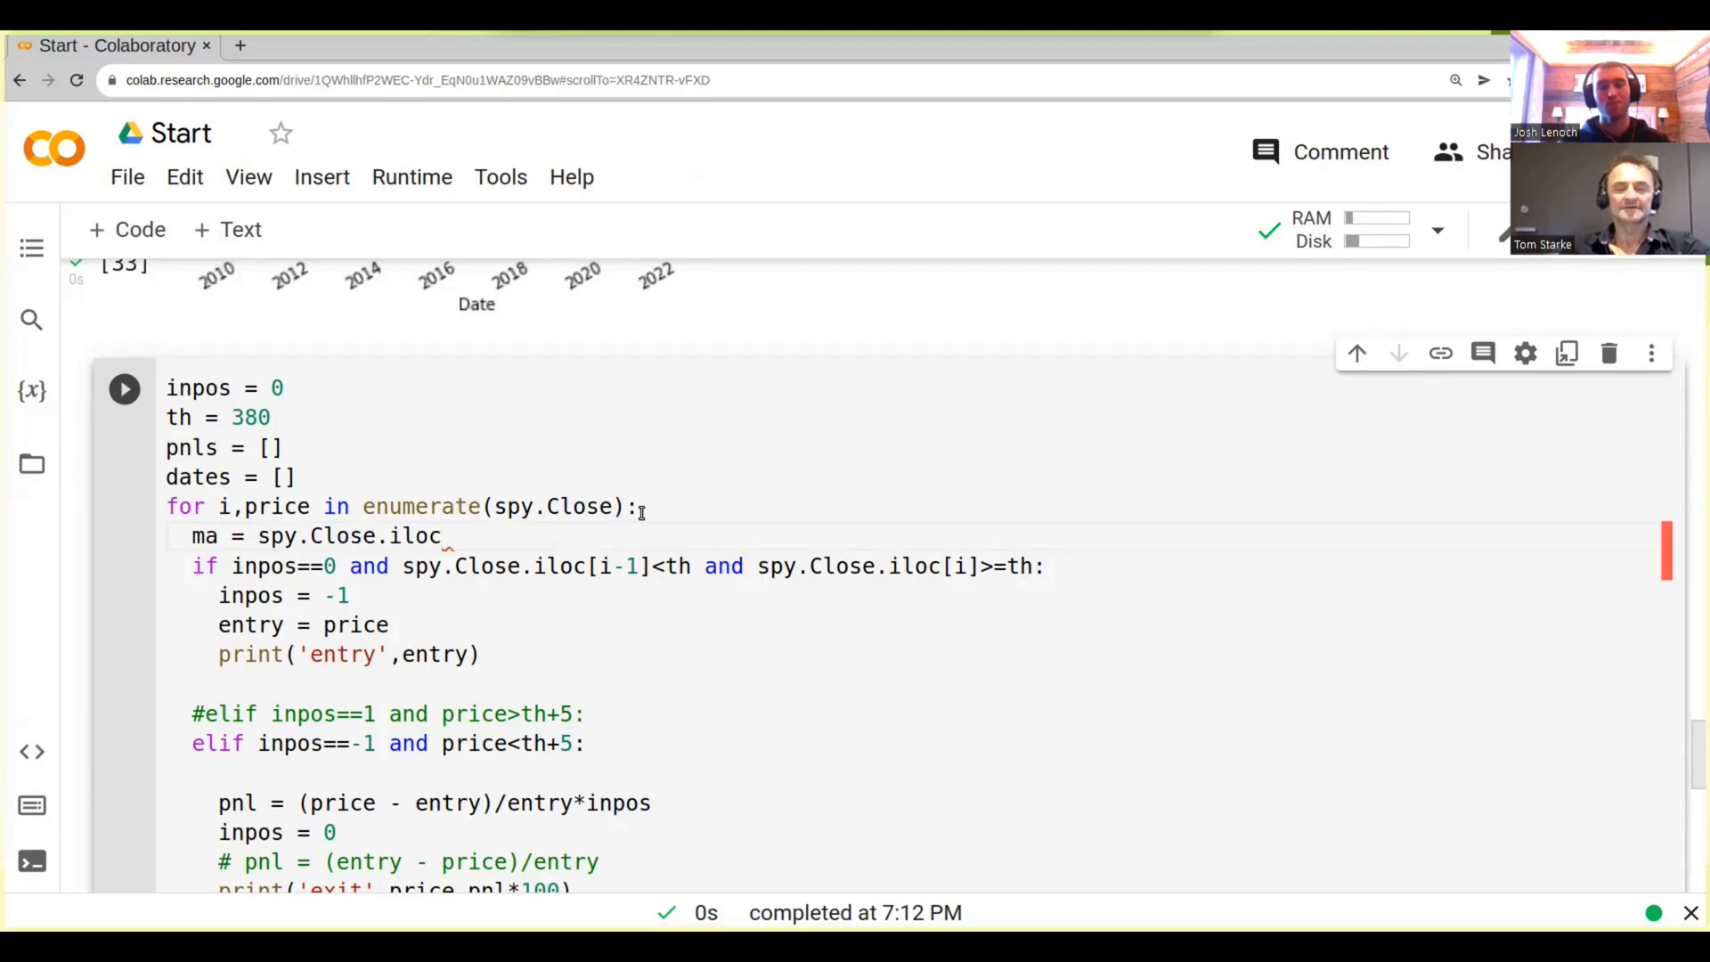
type("[]")
key("Left")
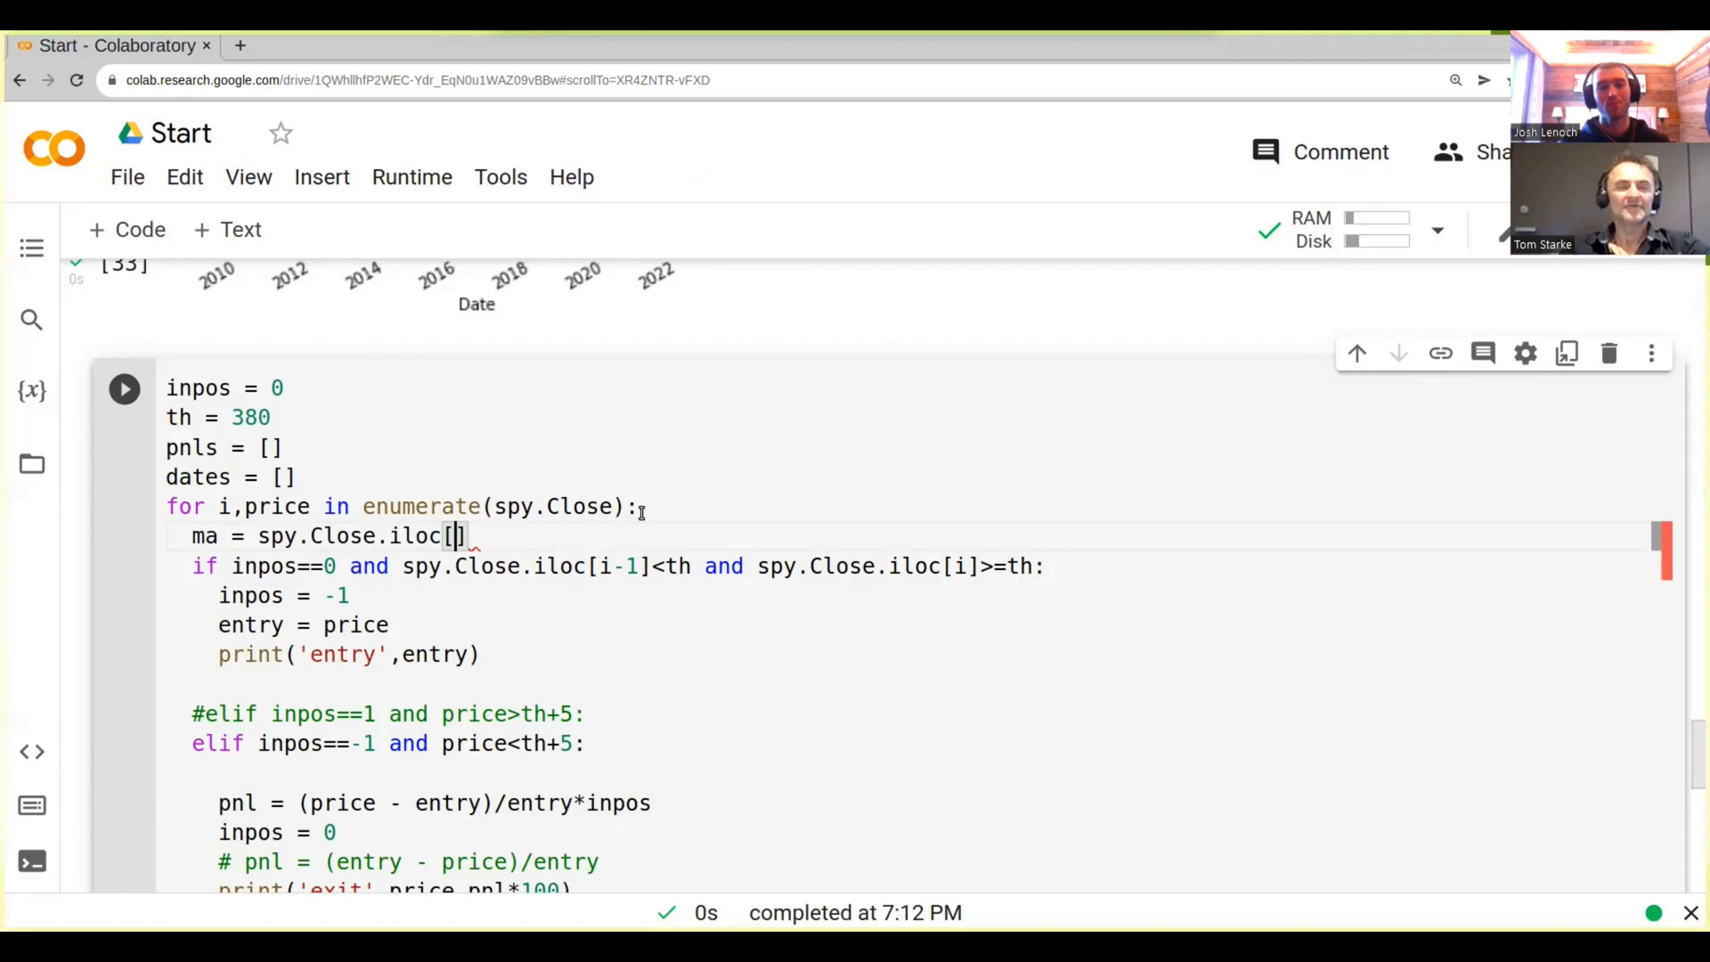
type("i-")
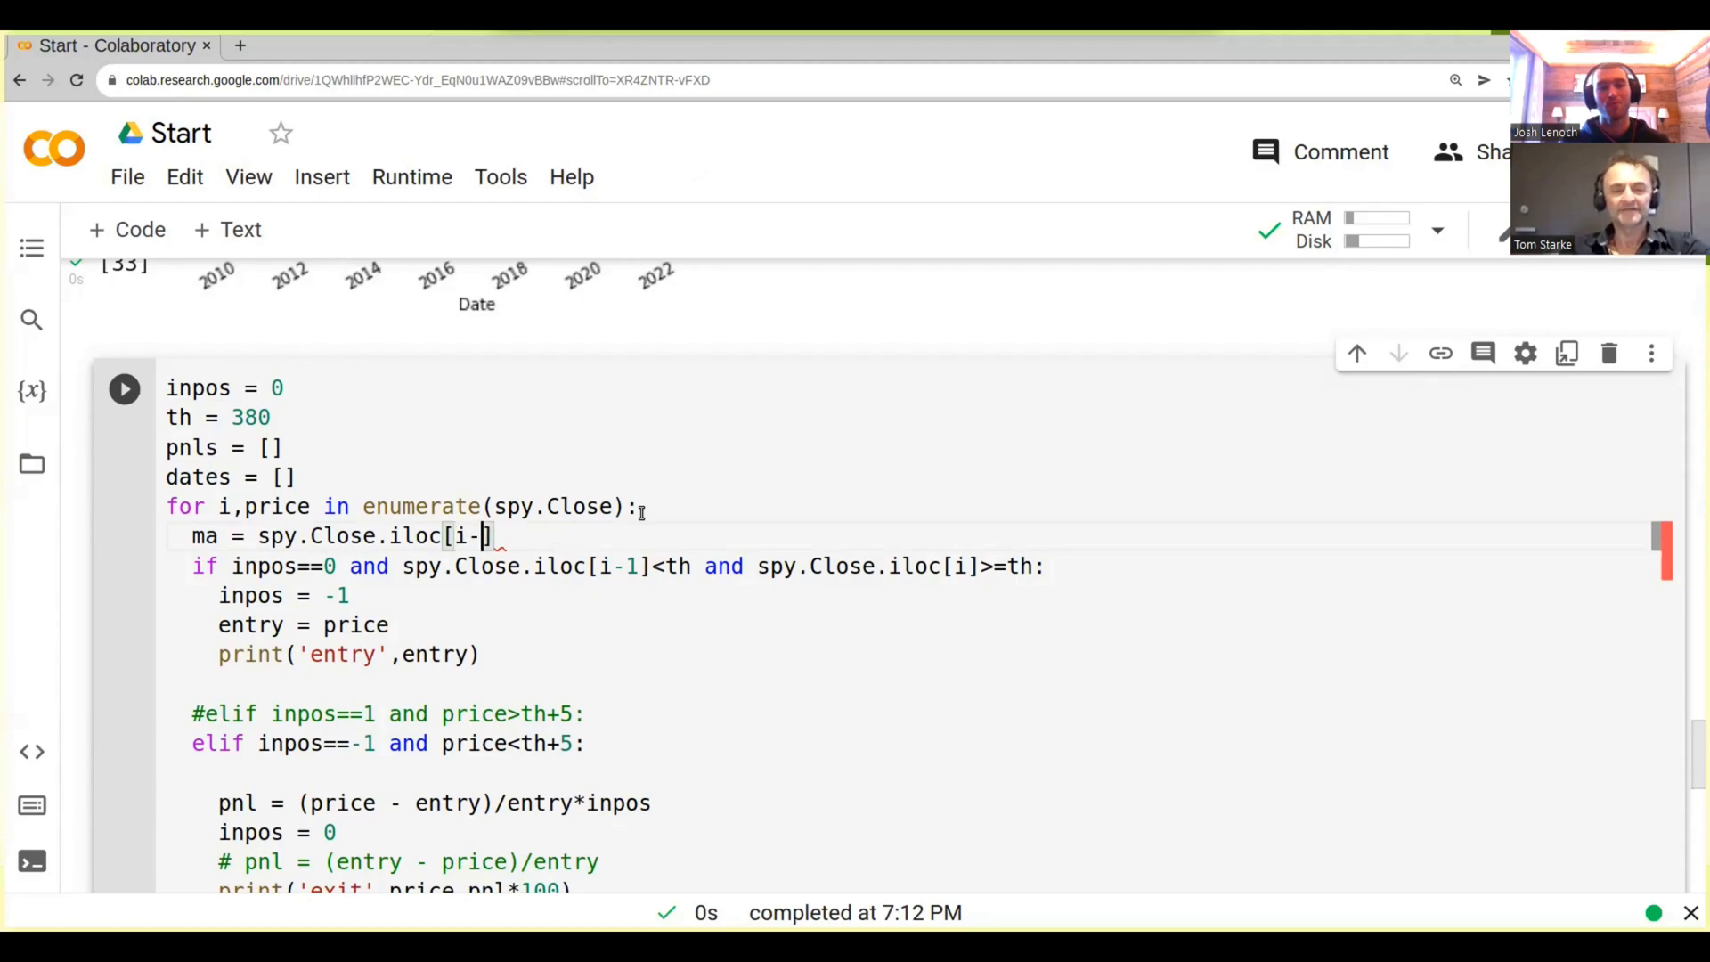
type("200")
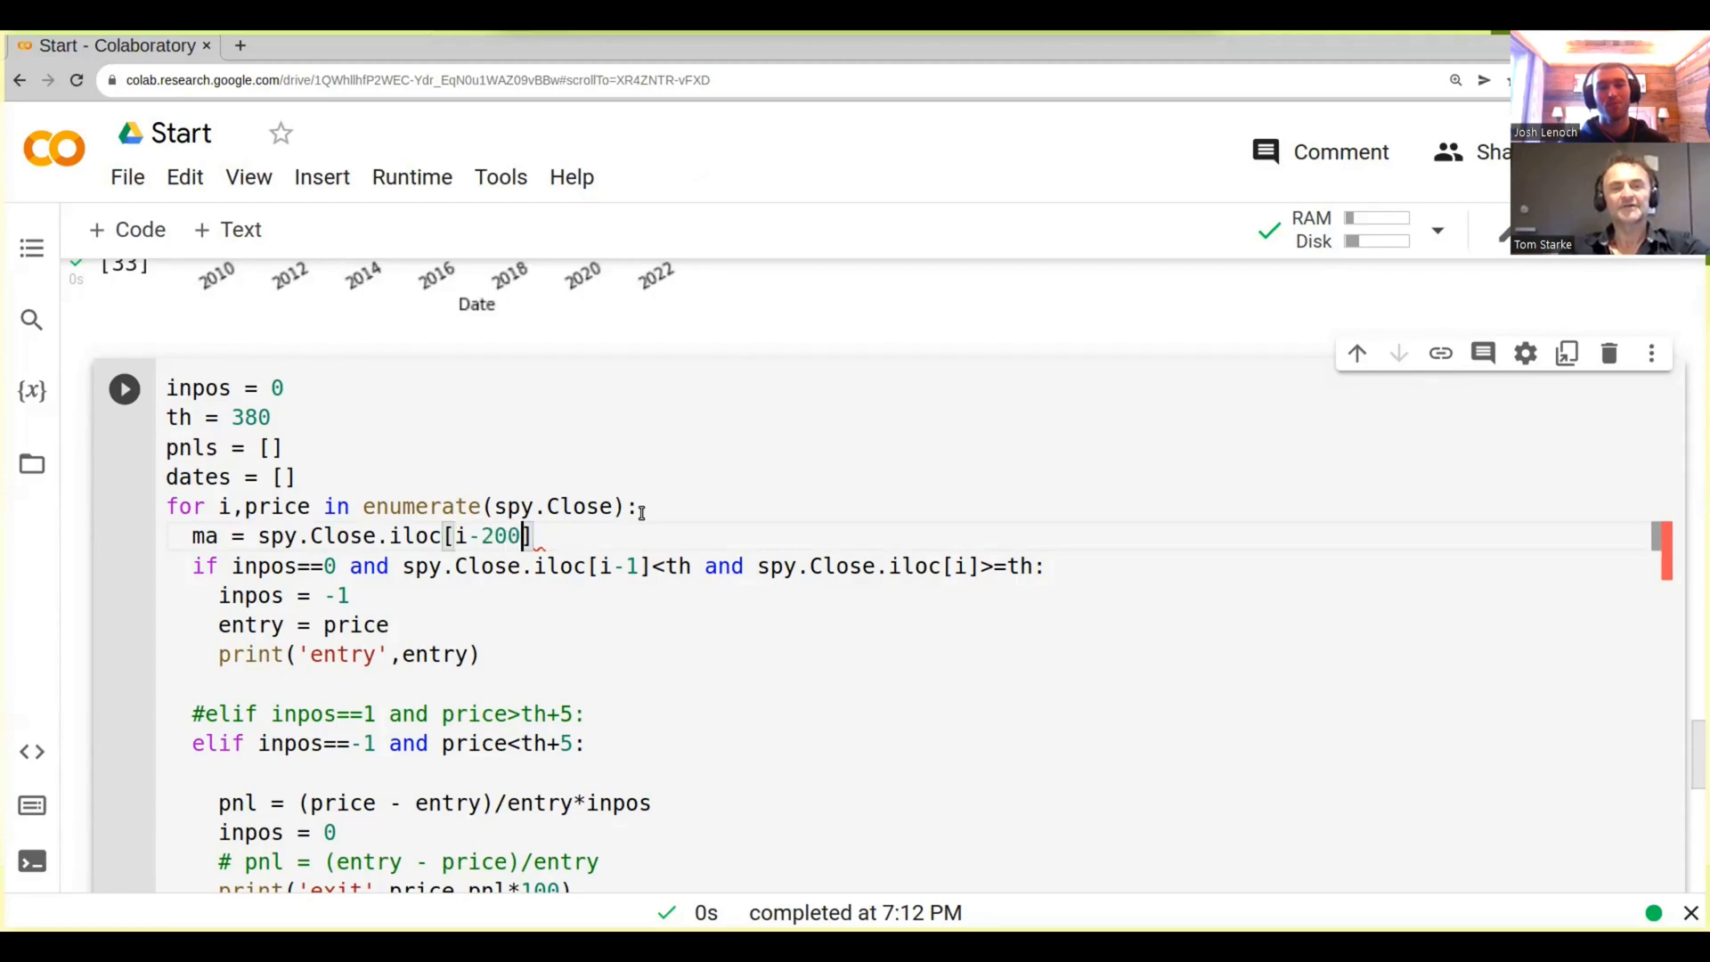
type(":")
type("i")
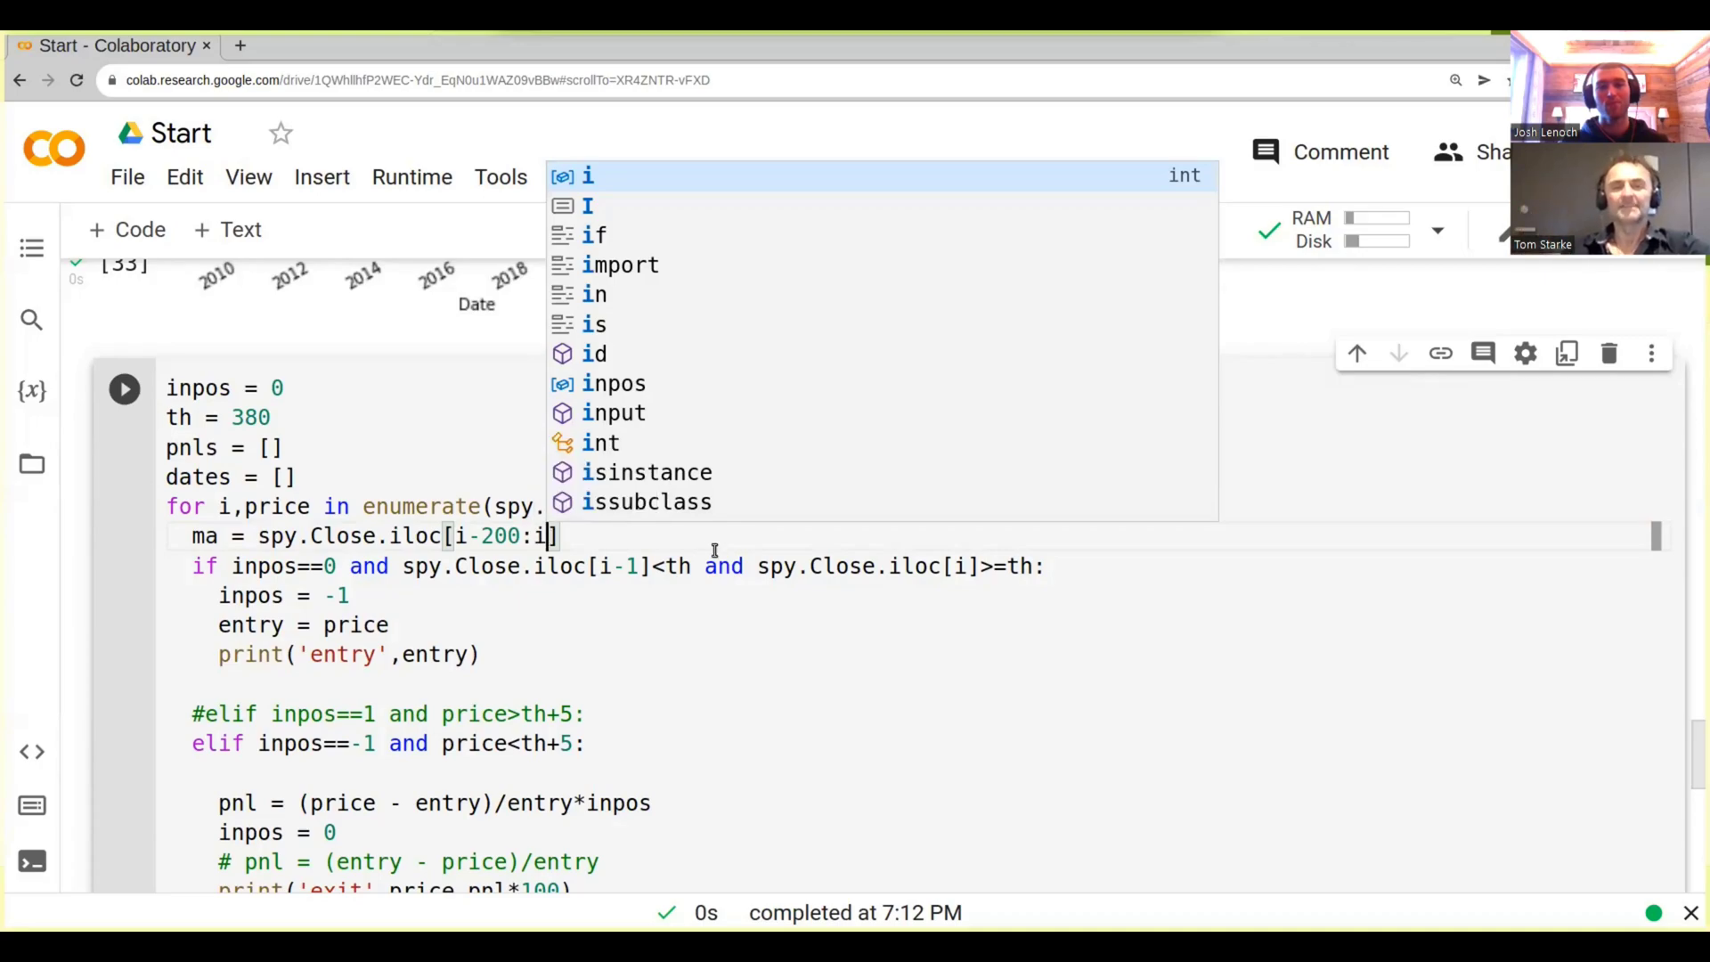
key("Escape")
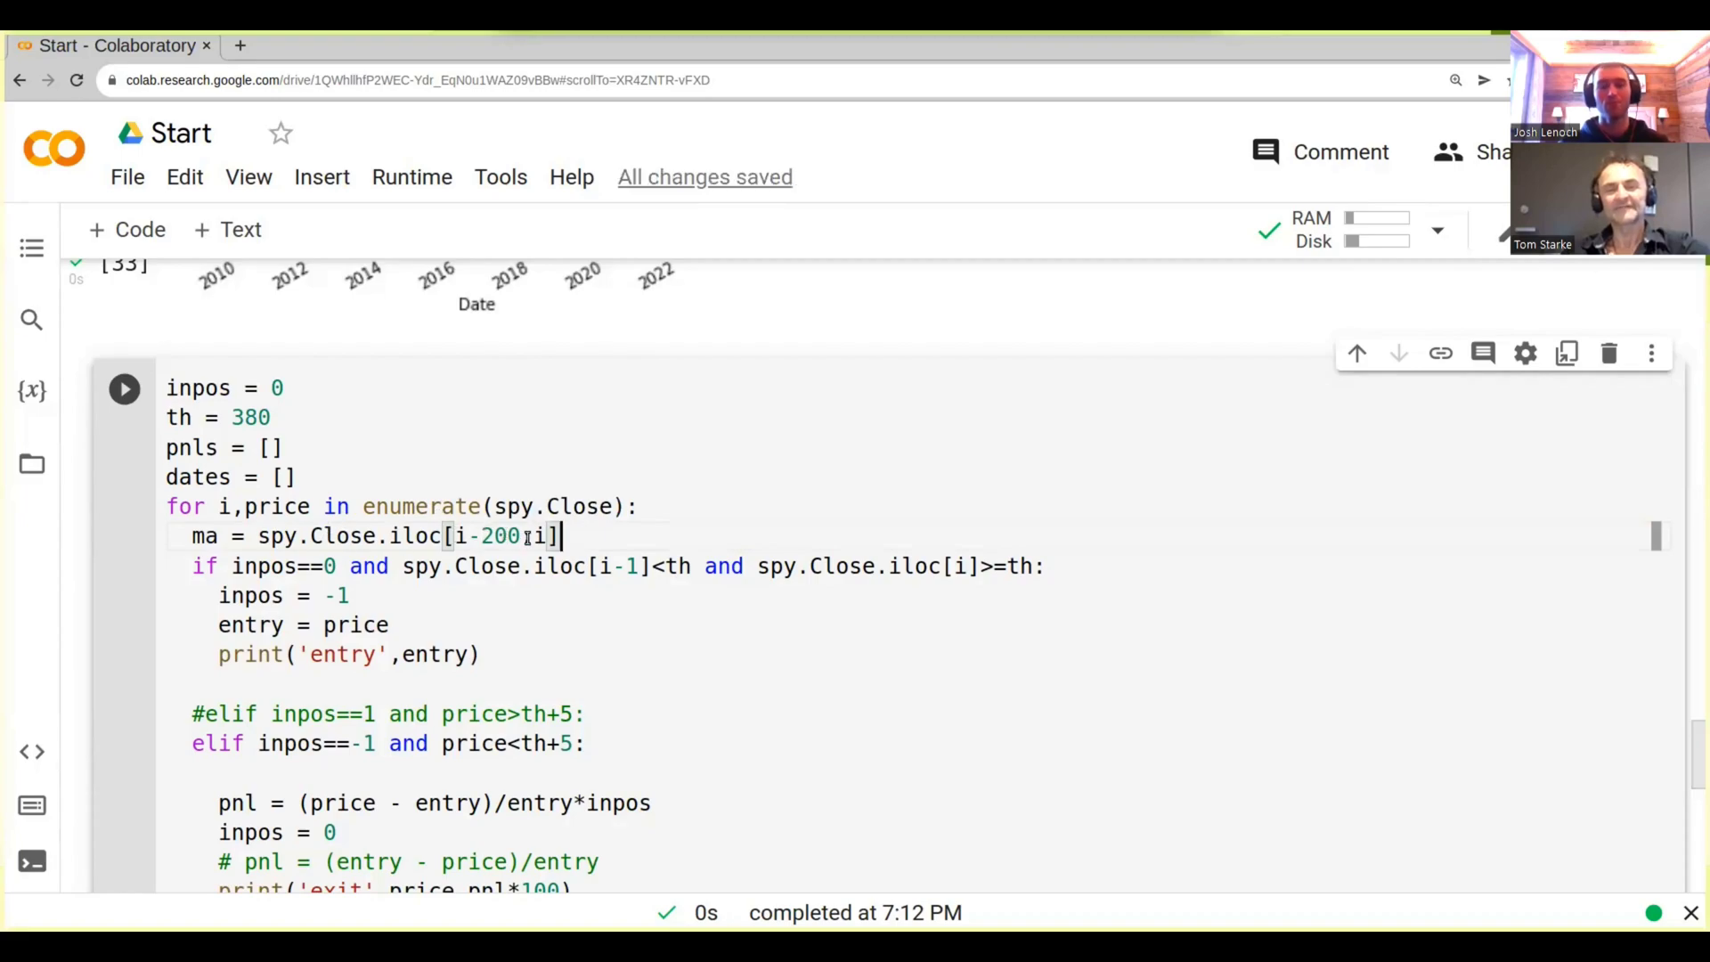
type(".")
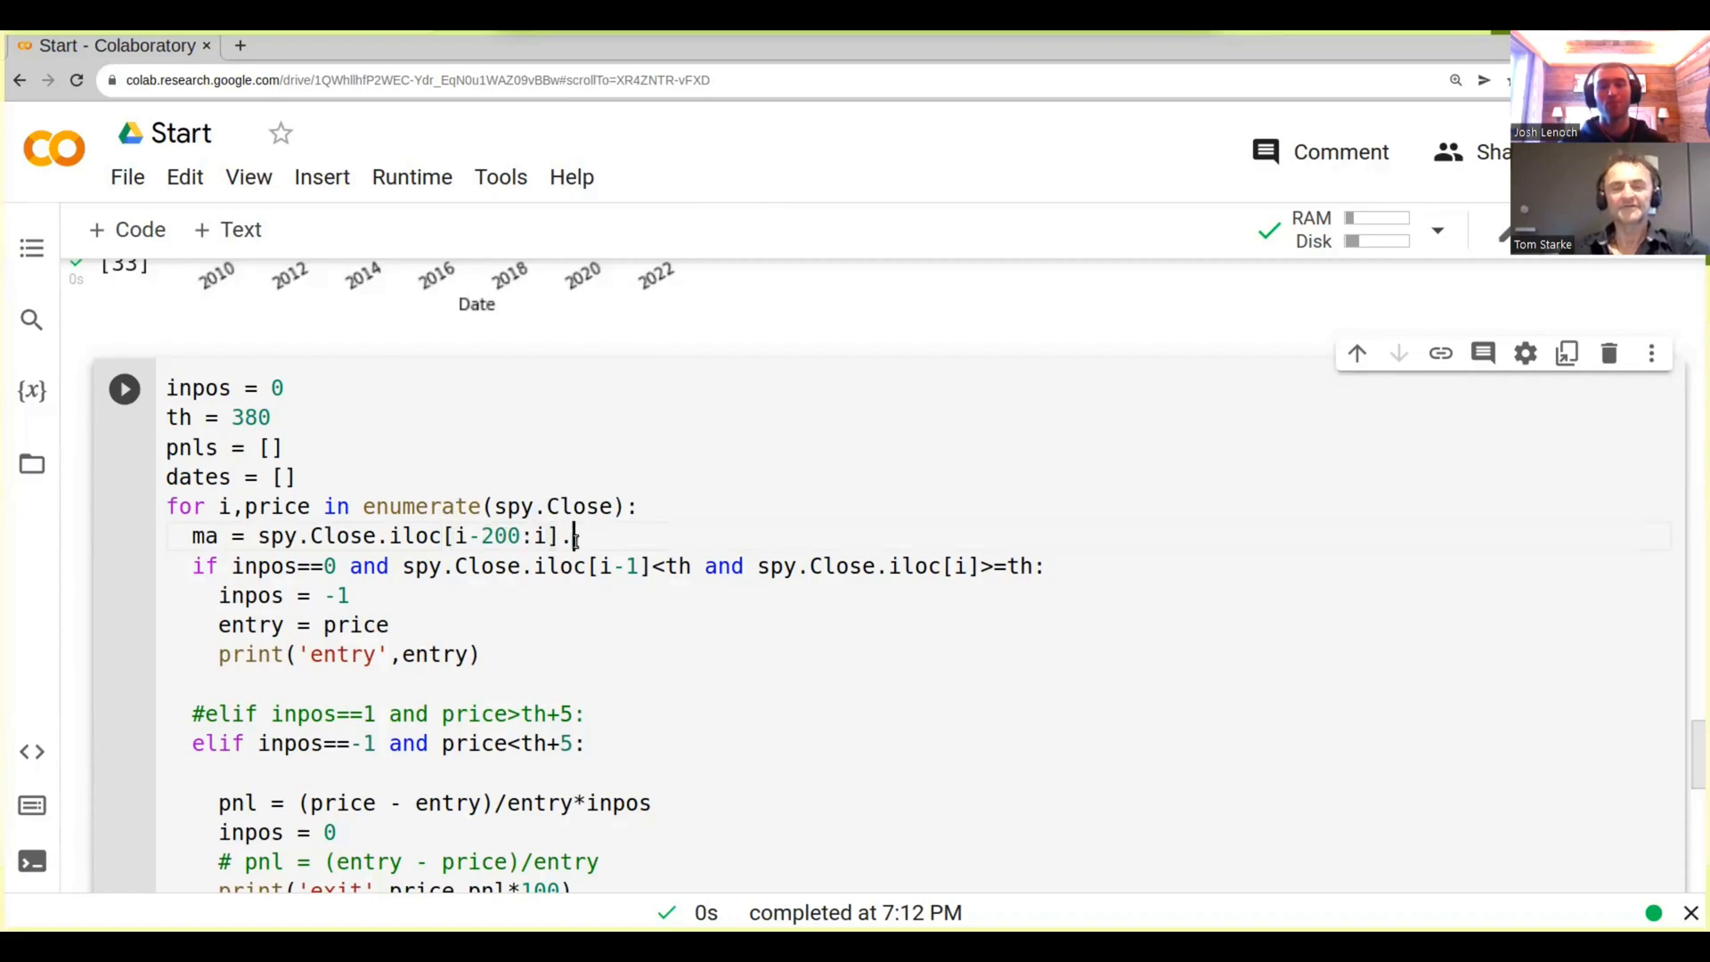
type("mean()")
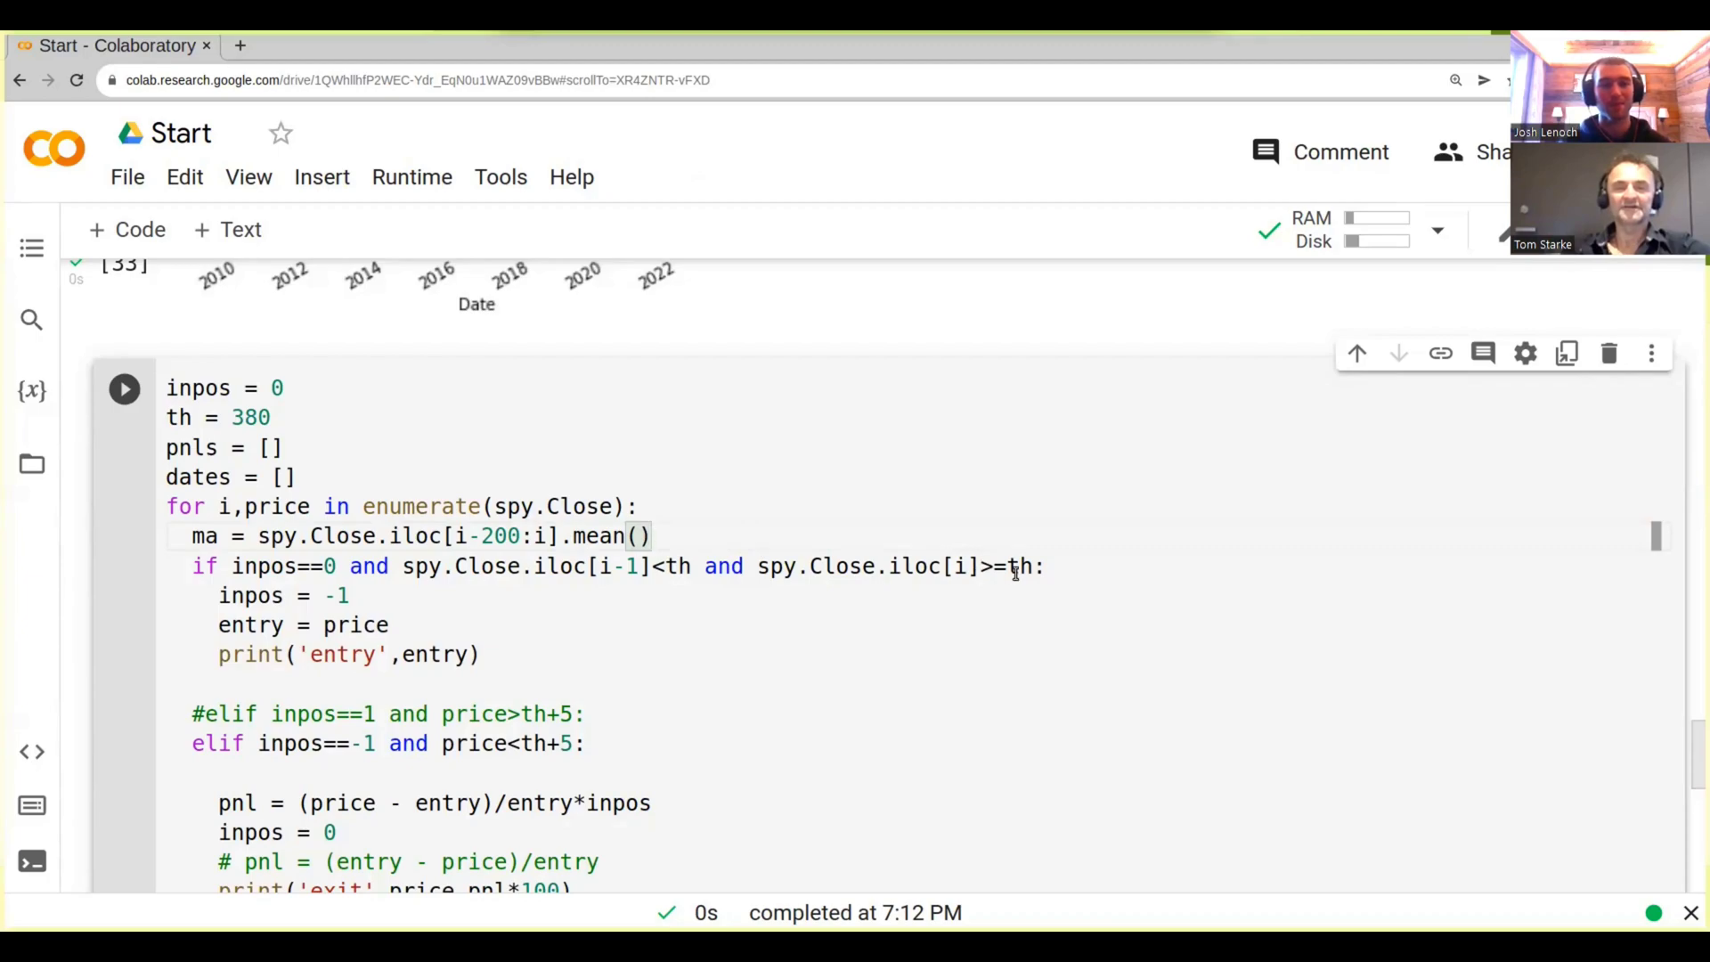
Replace the old threshold entry condition with ma>price and change inpos = -1 to inpos = 1
left_click_drag(1037, 566, 406, 566)
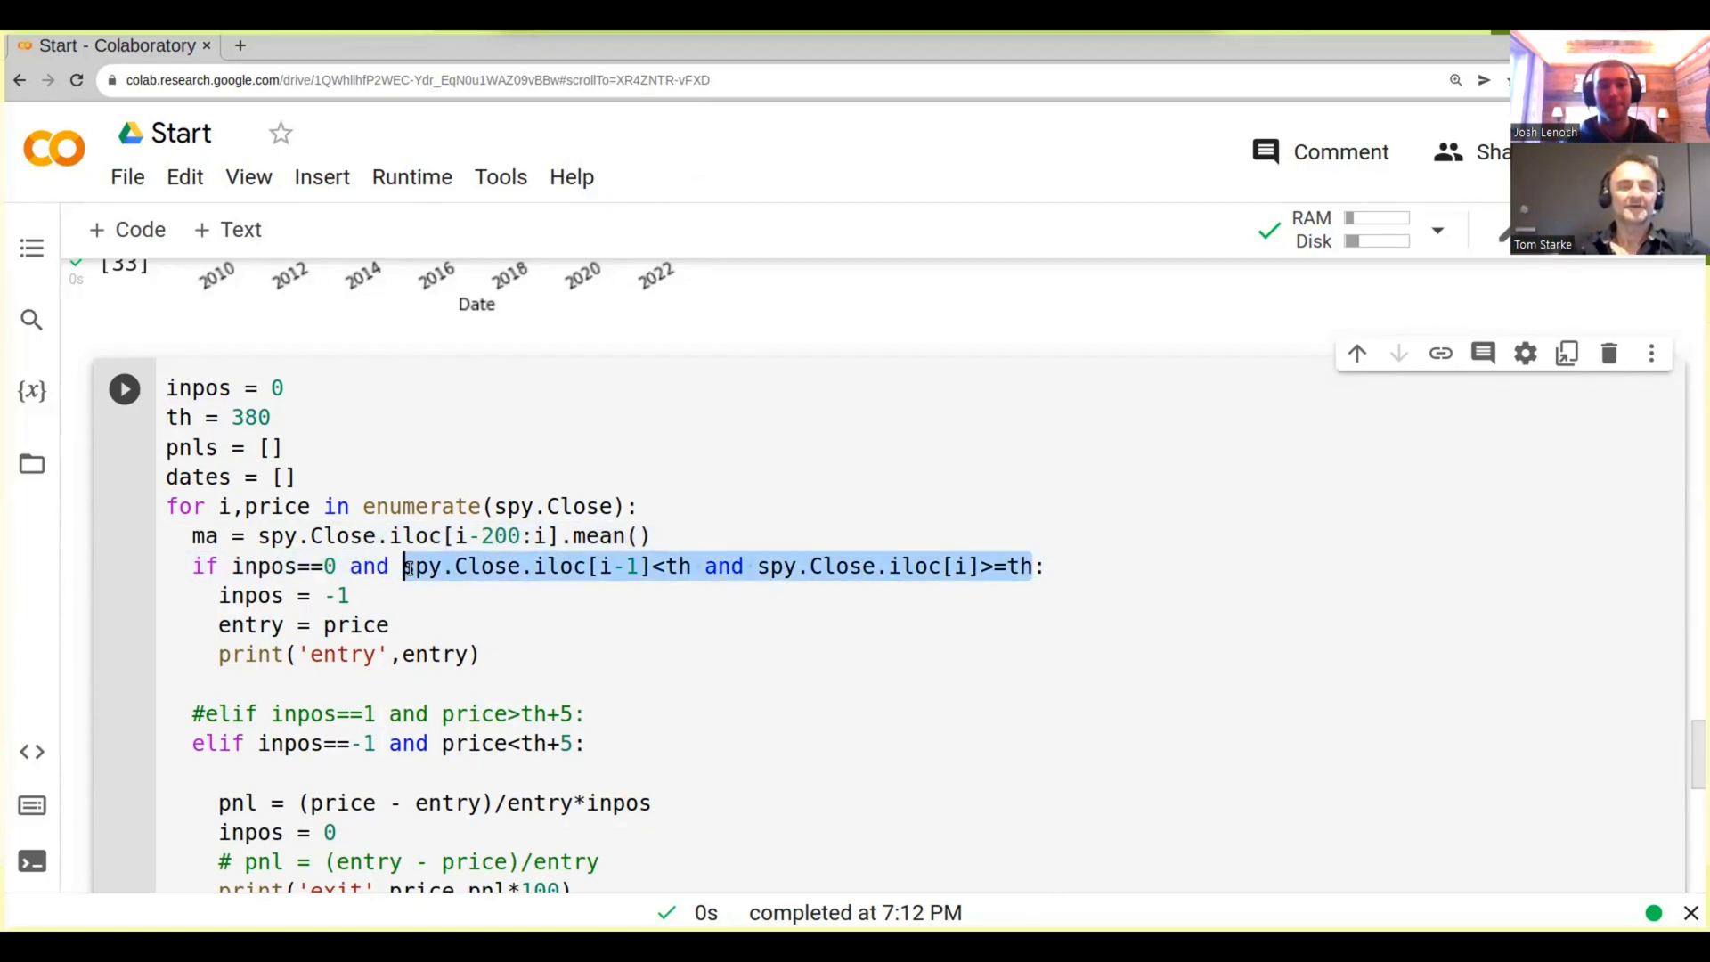
type("m")
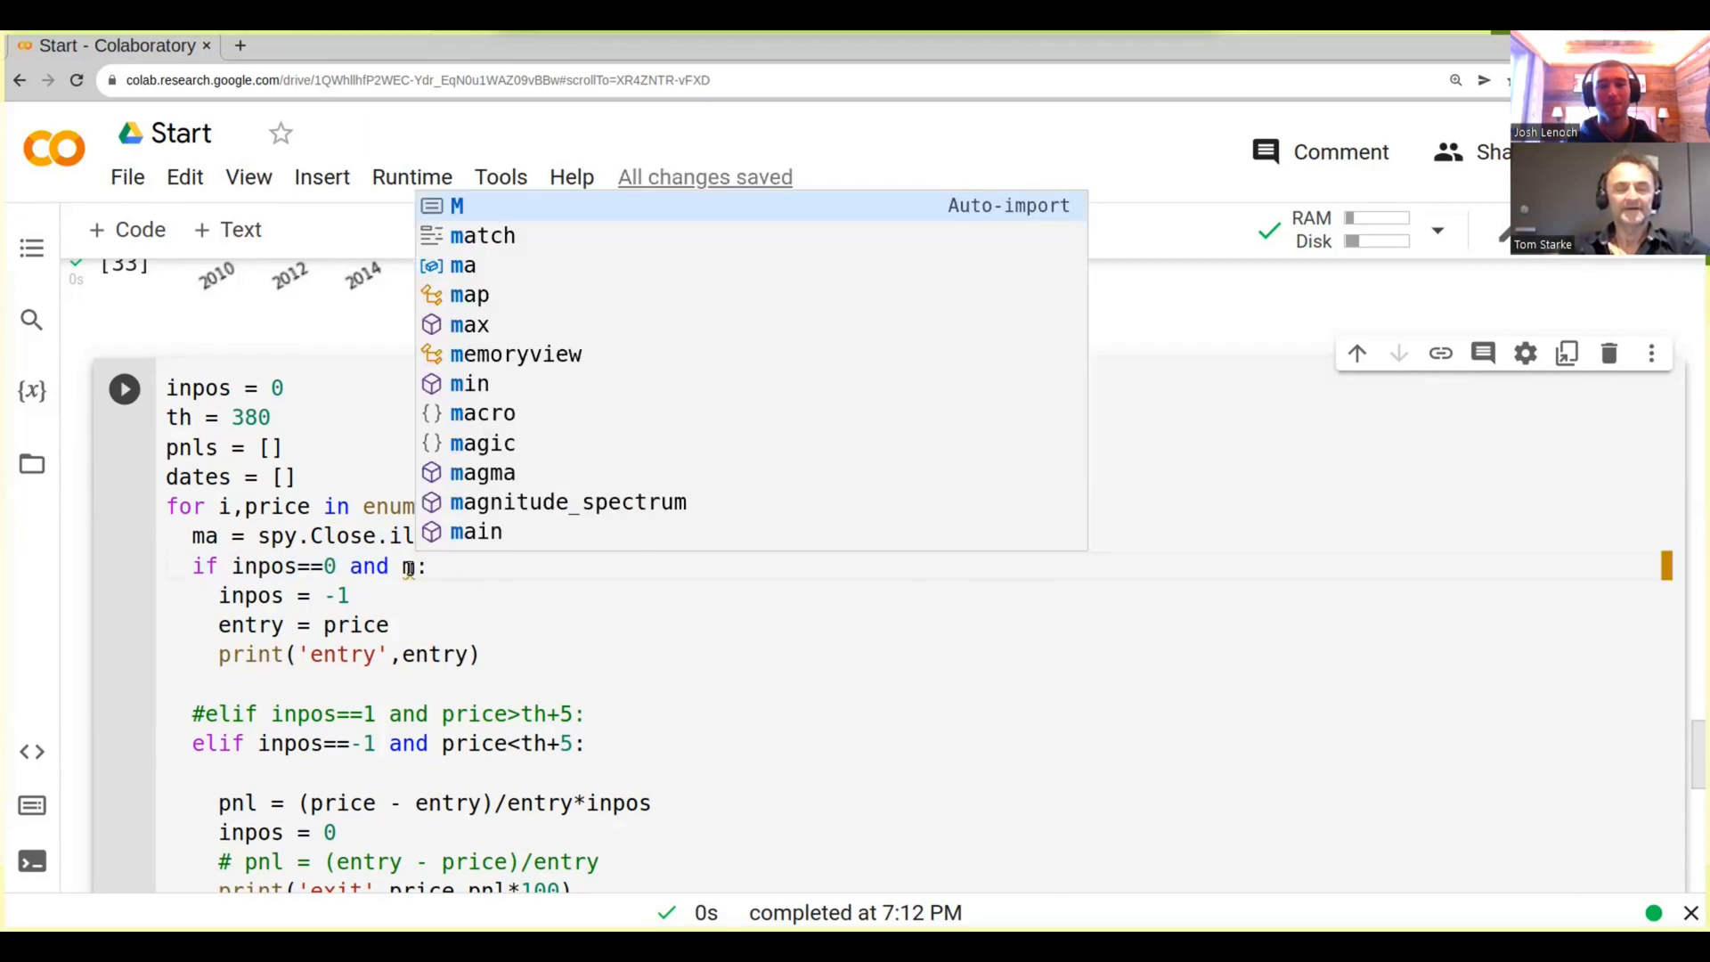
type("a")
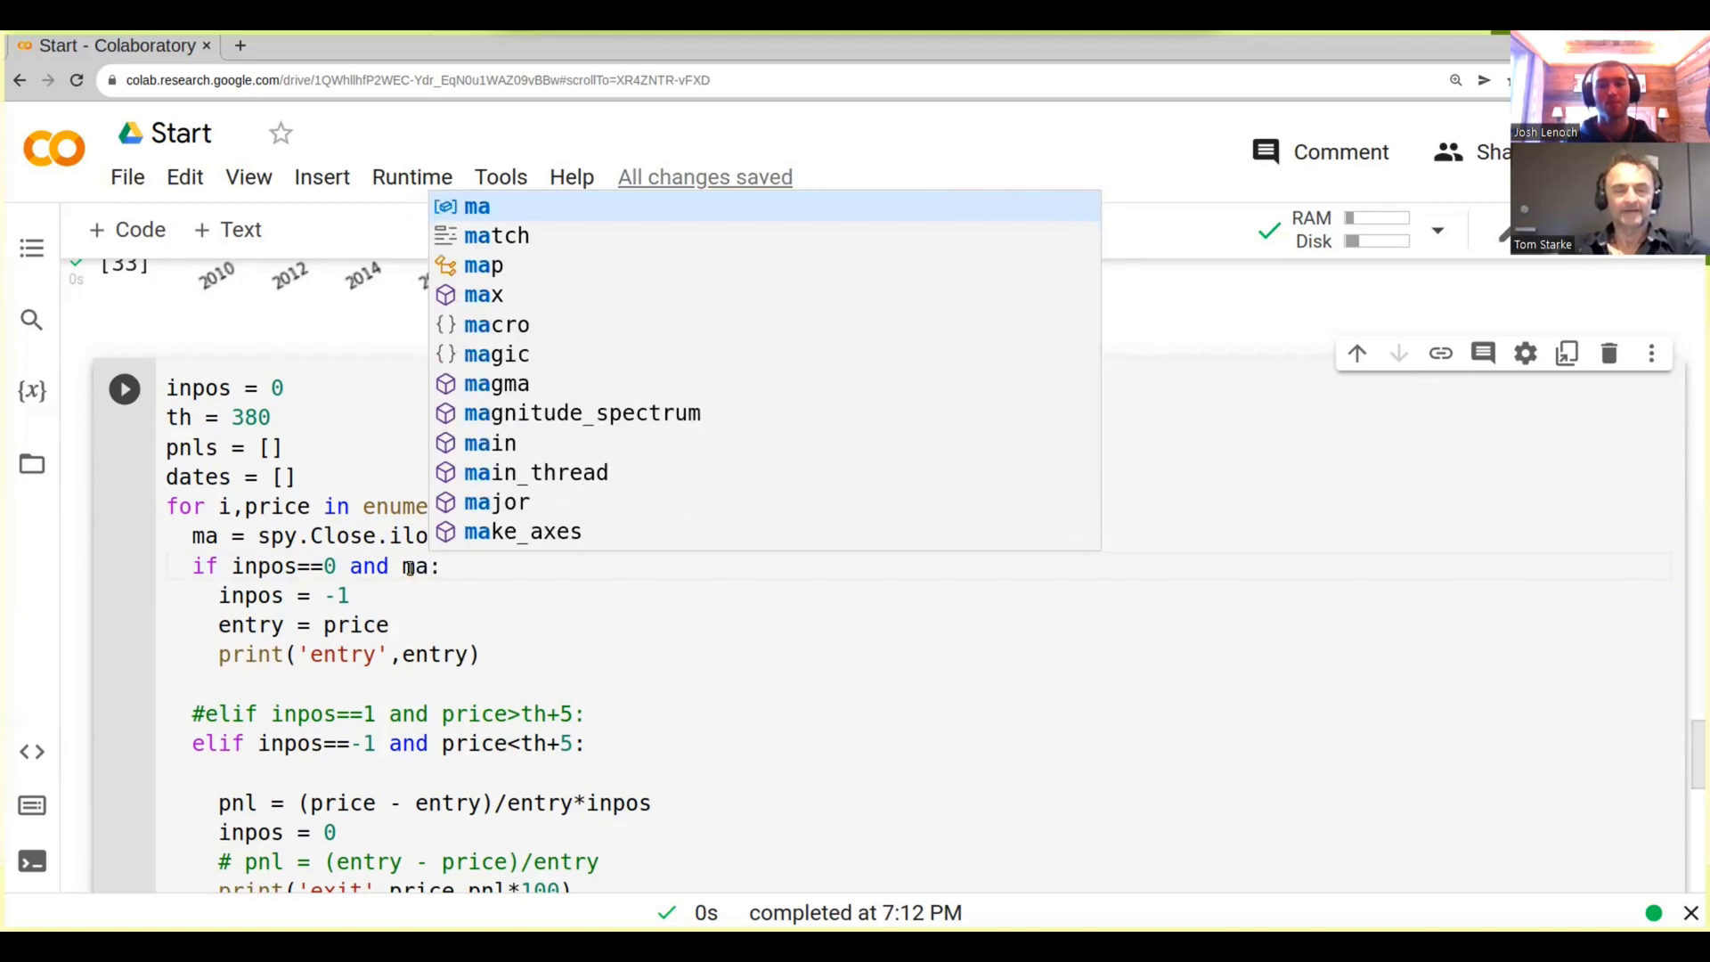
type(">pr")
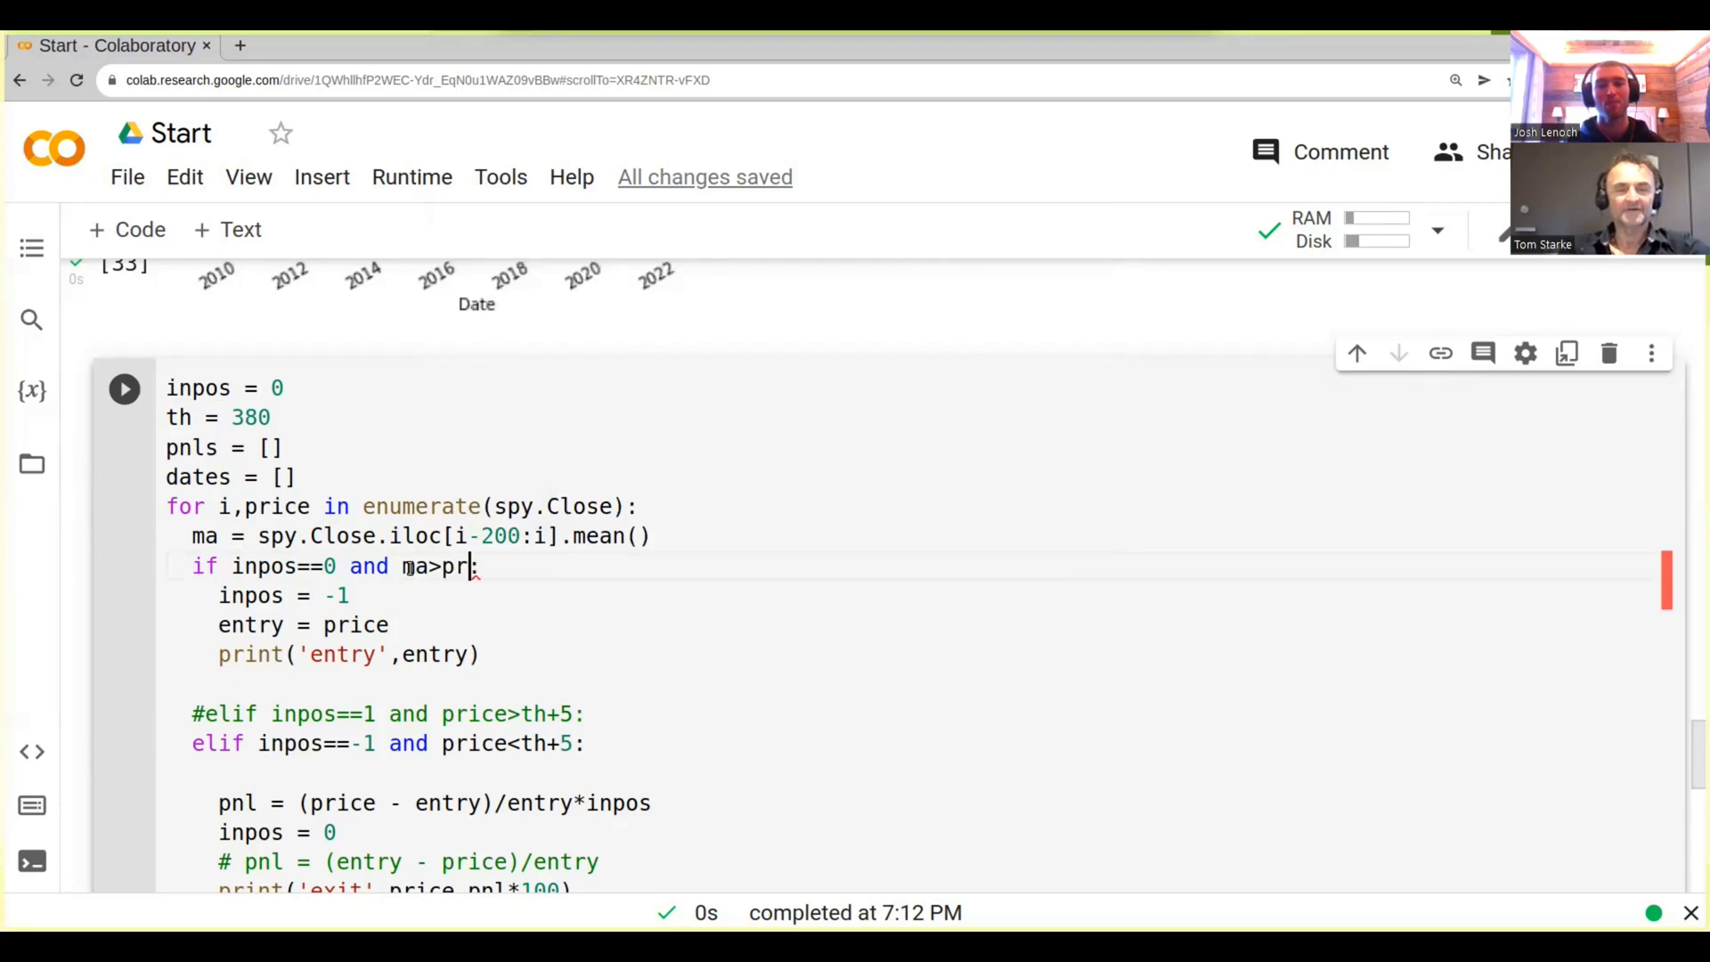
type("ice")
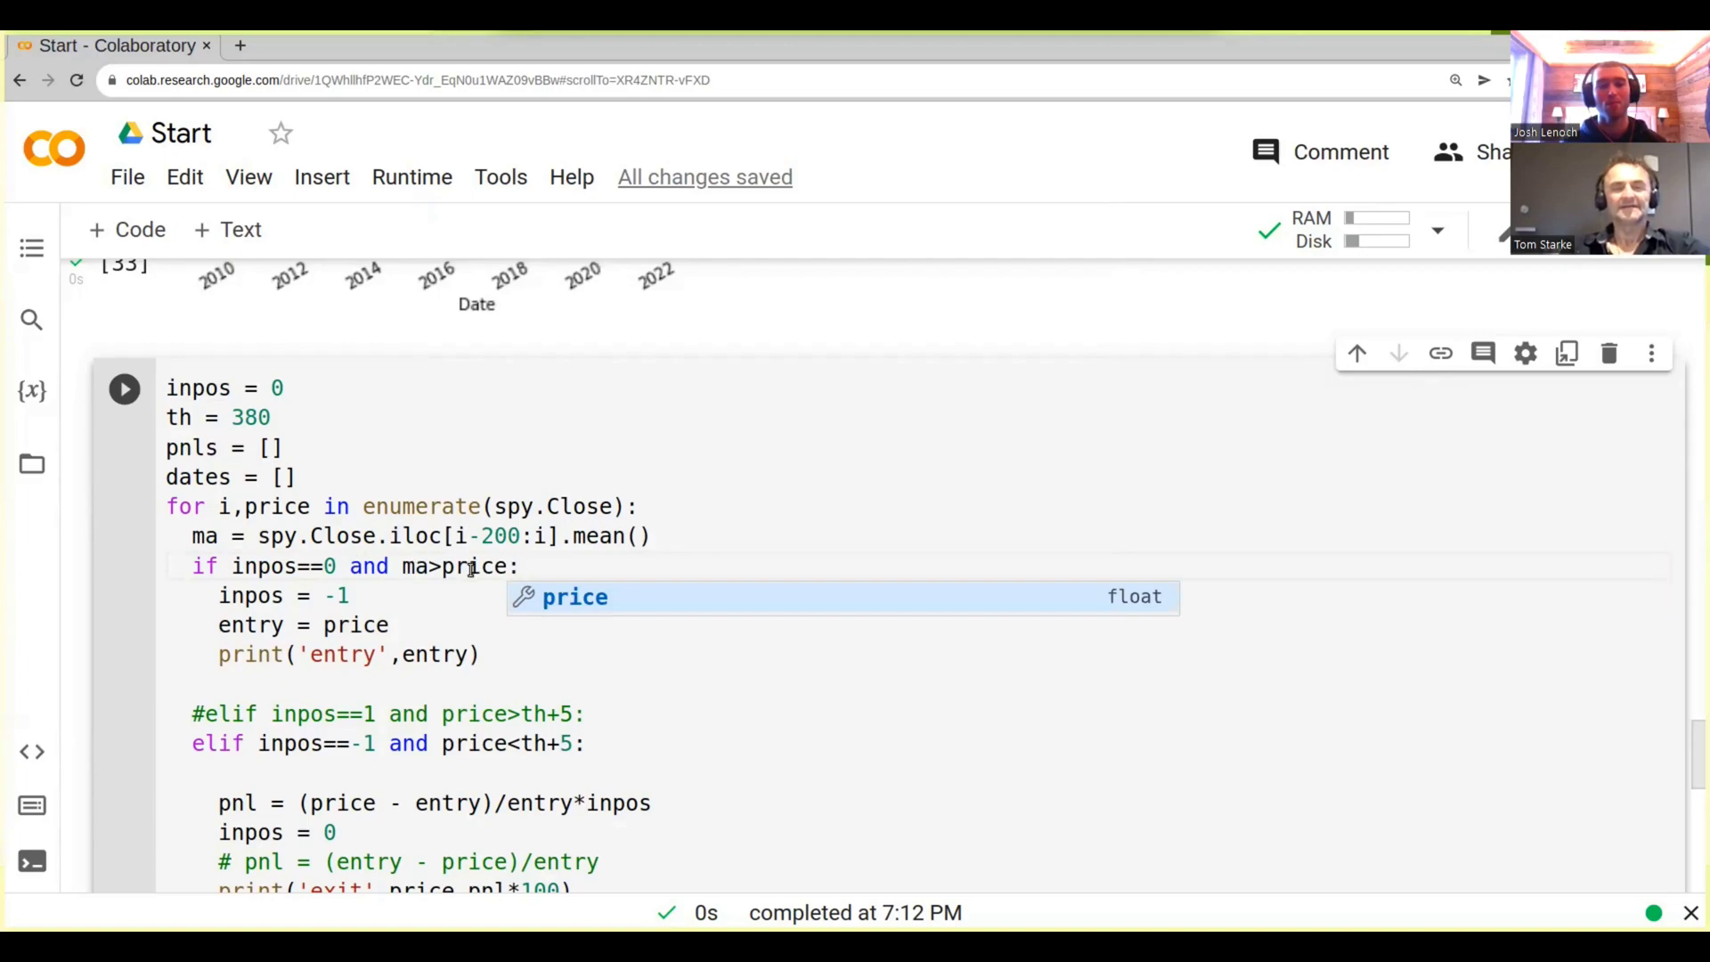
left_click(337, 596)
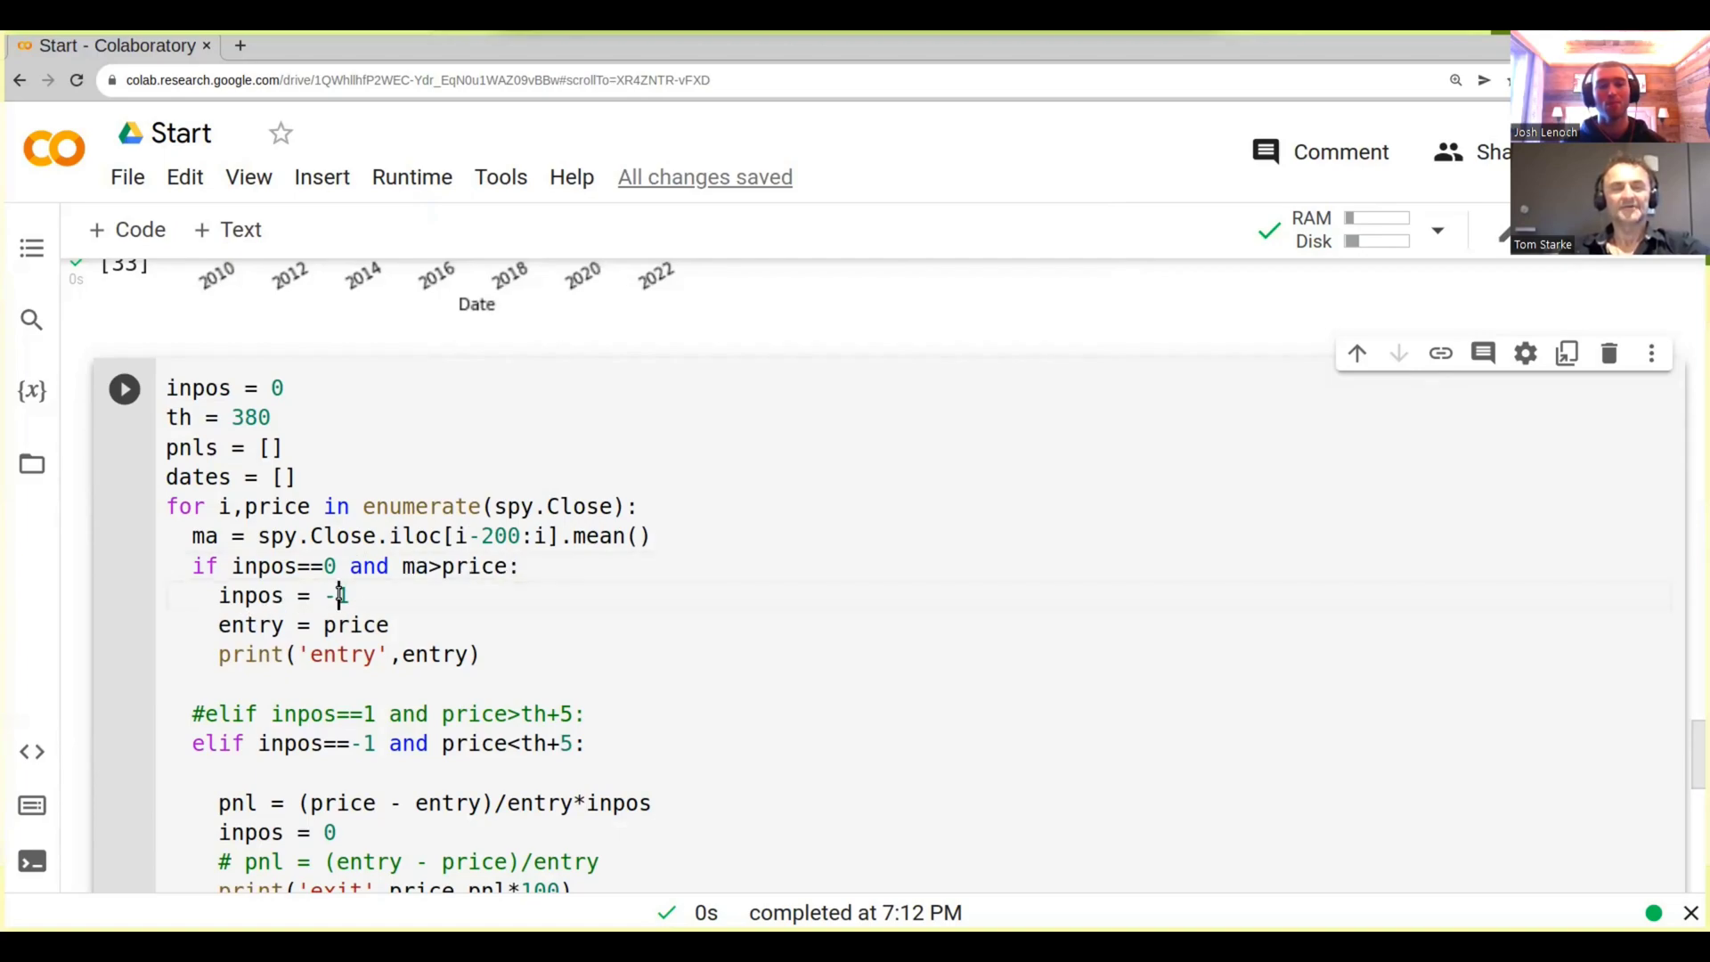
key("BackSpace")
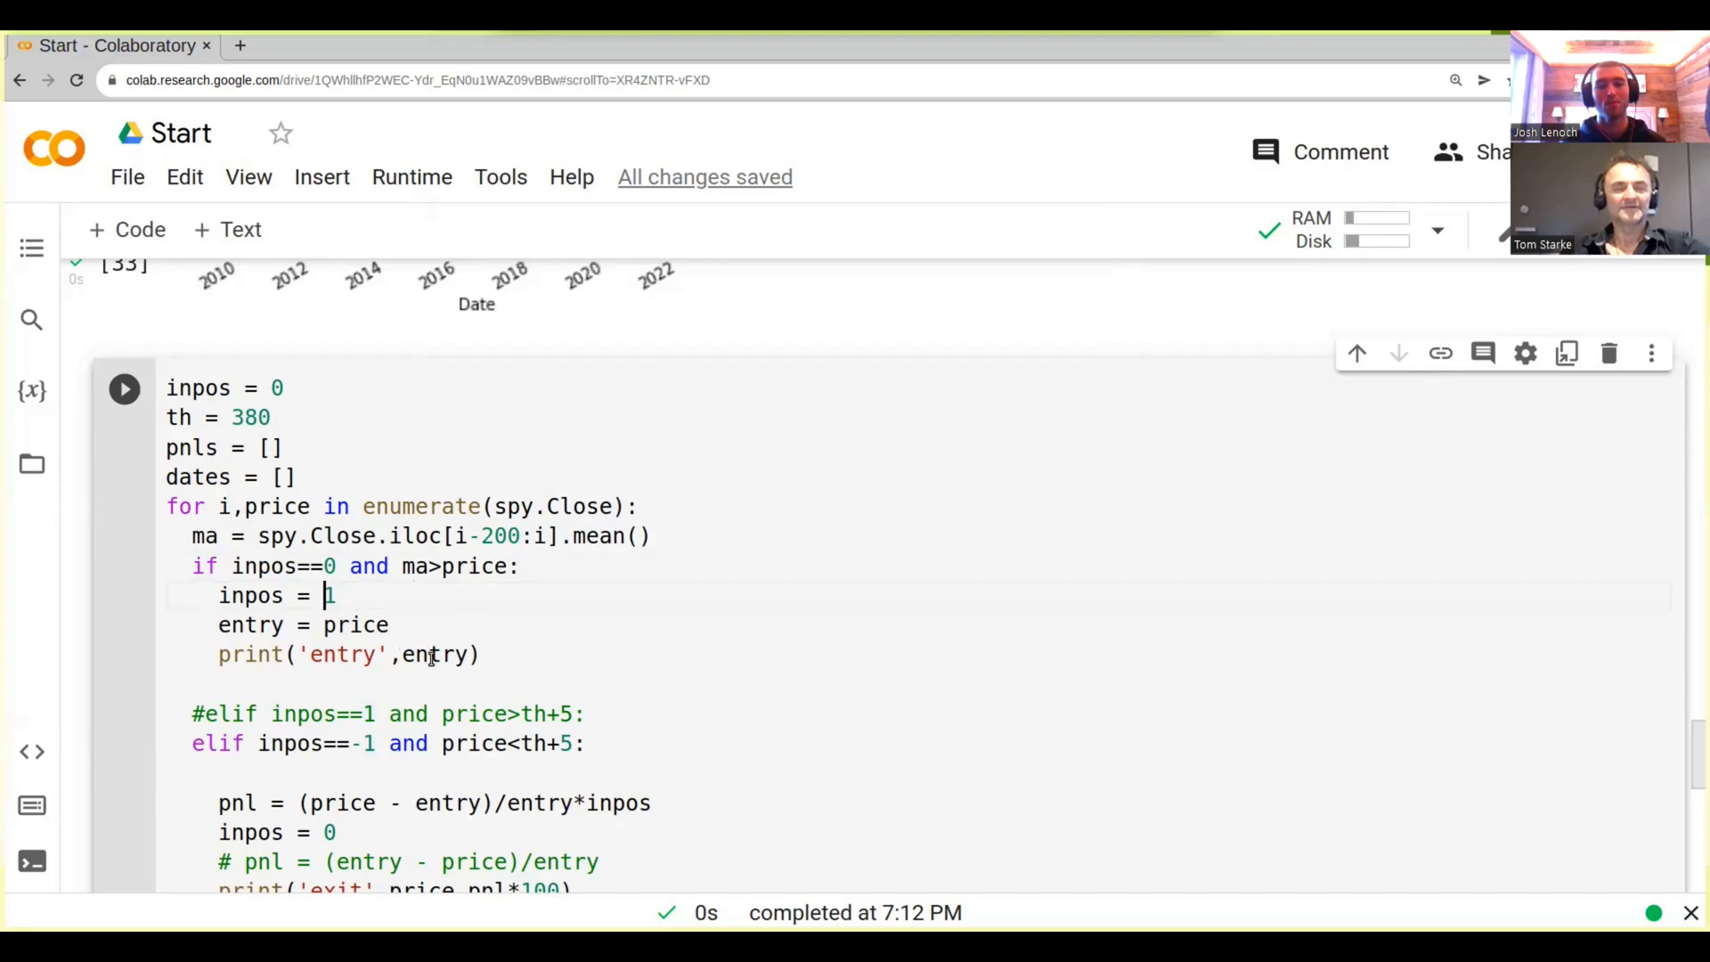
scroll(465, 651, "down", 1)
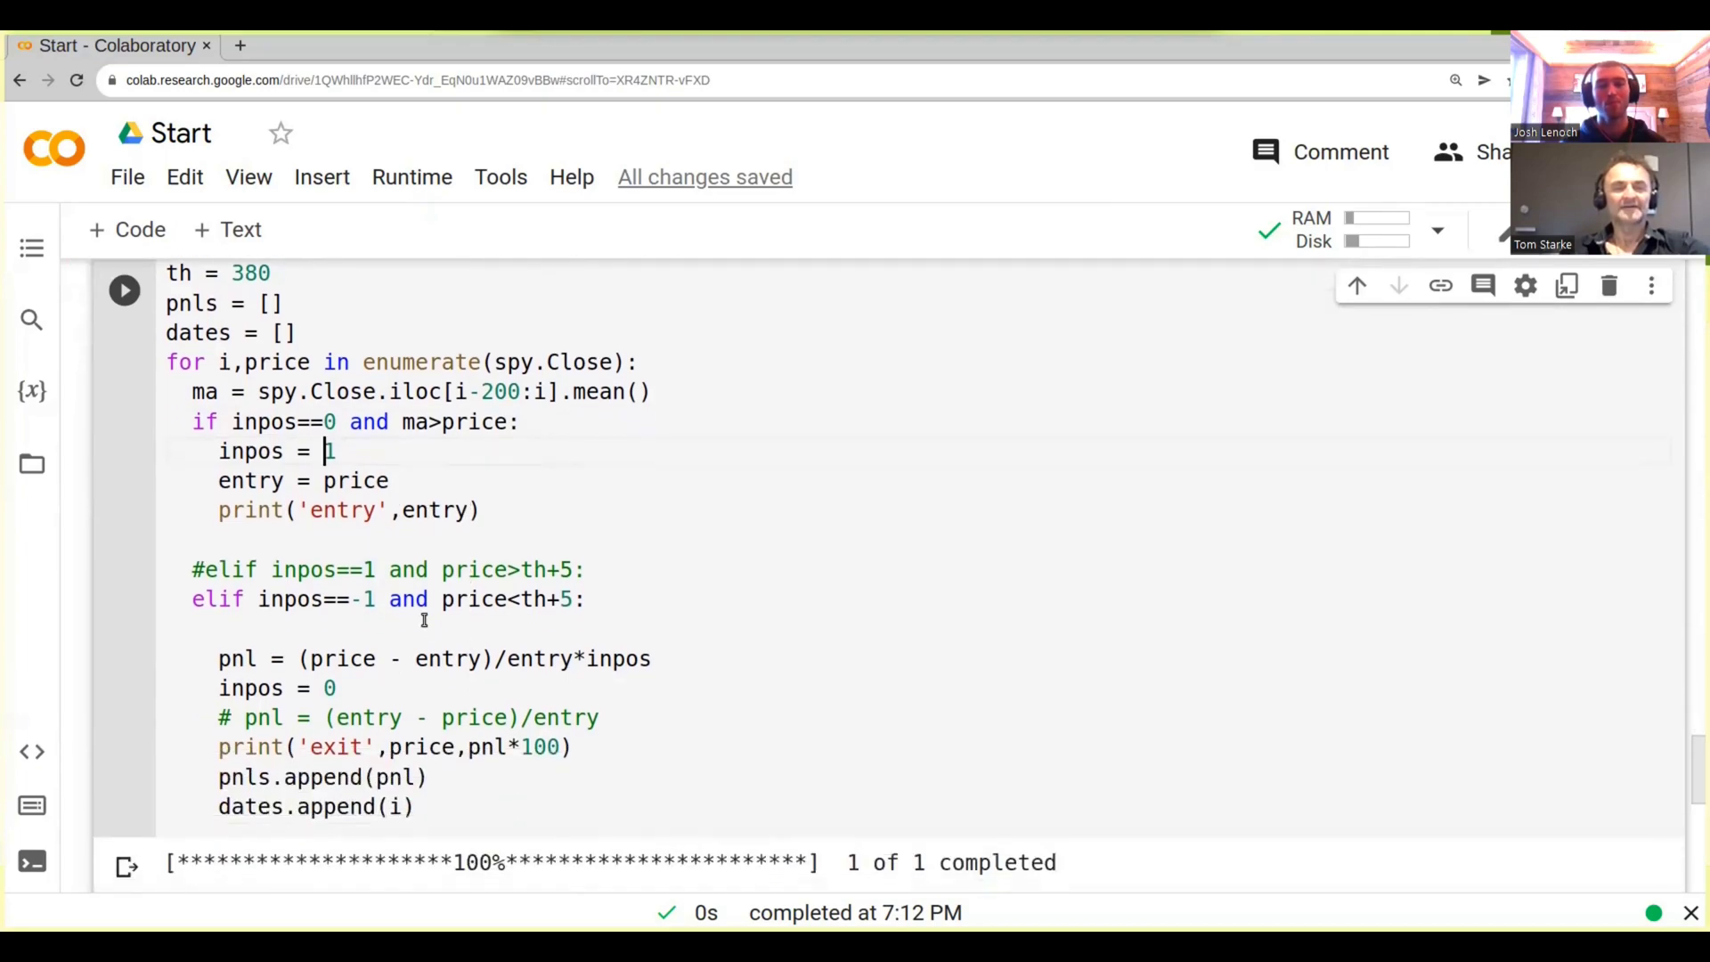
Delete the commented-out #elif line, add a blank line, and change the exit check to inpos==1
left_click_drag(586, 569, 178, 548)
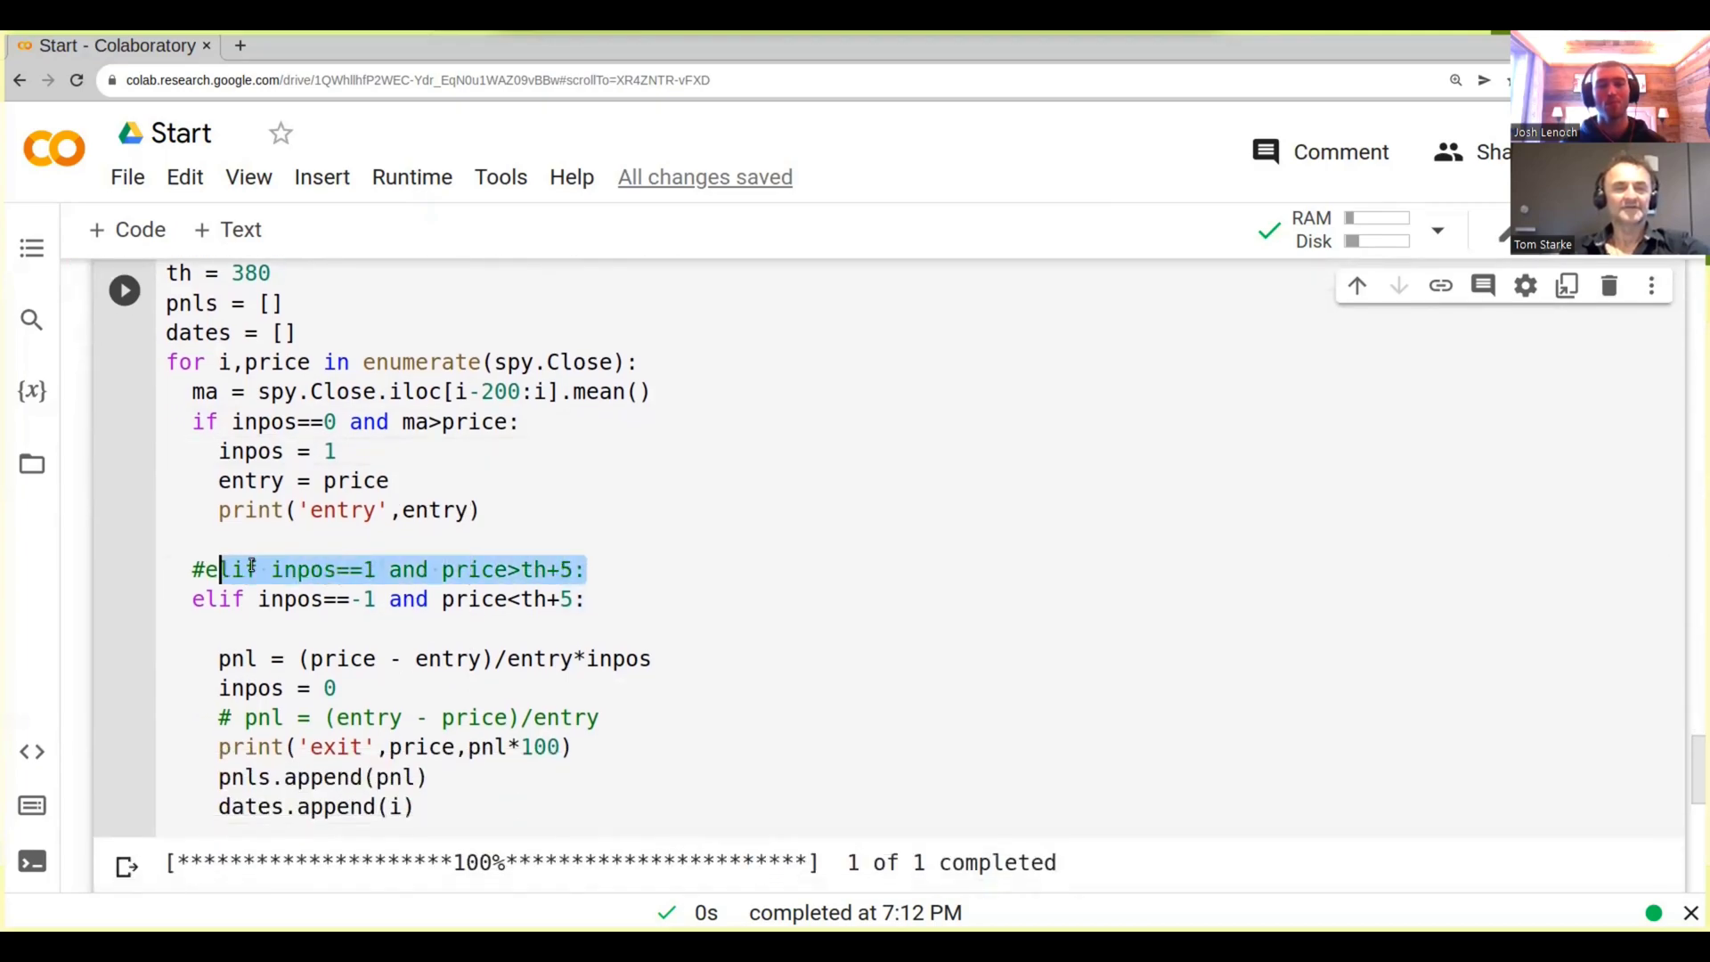
key("BackSpace")
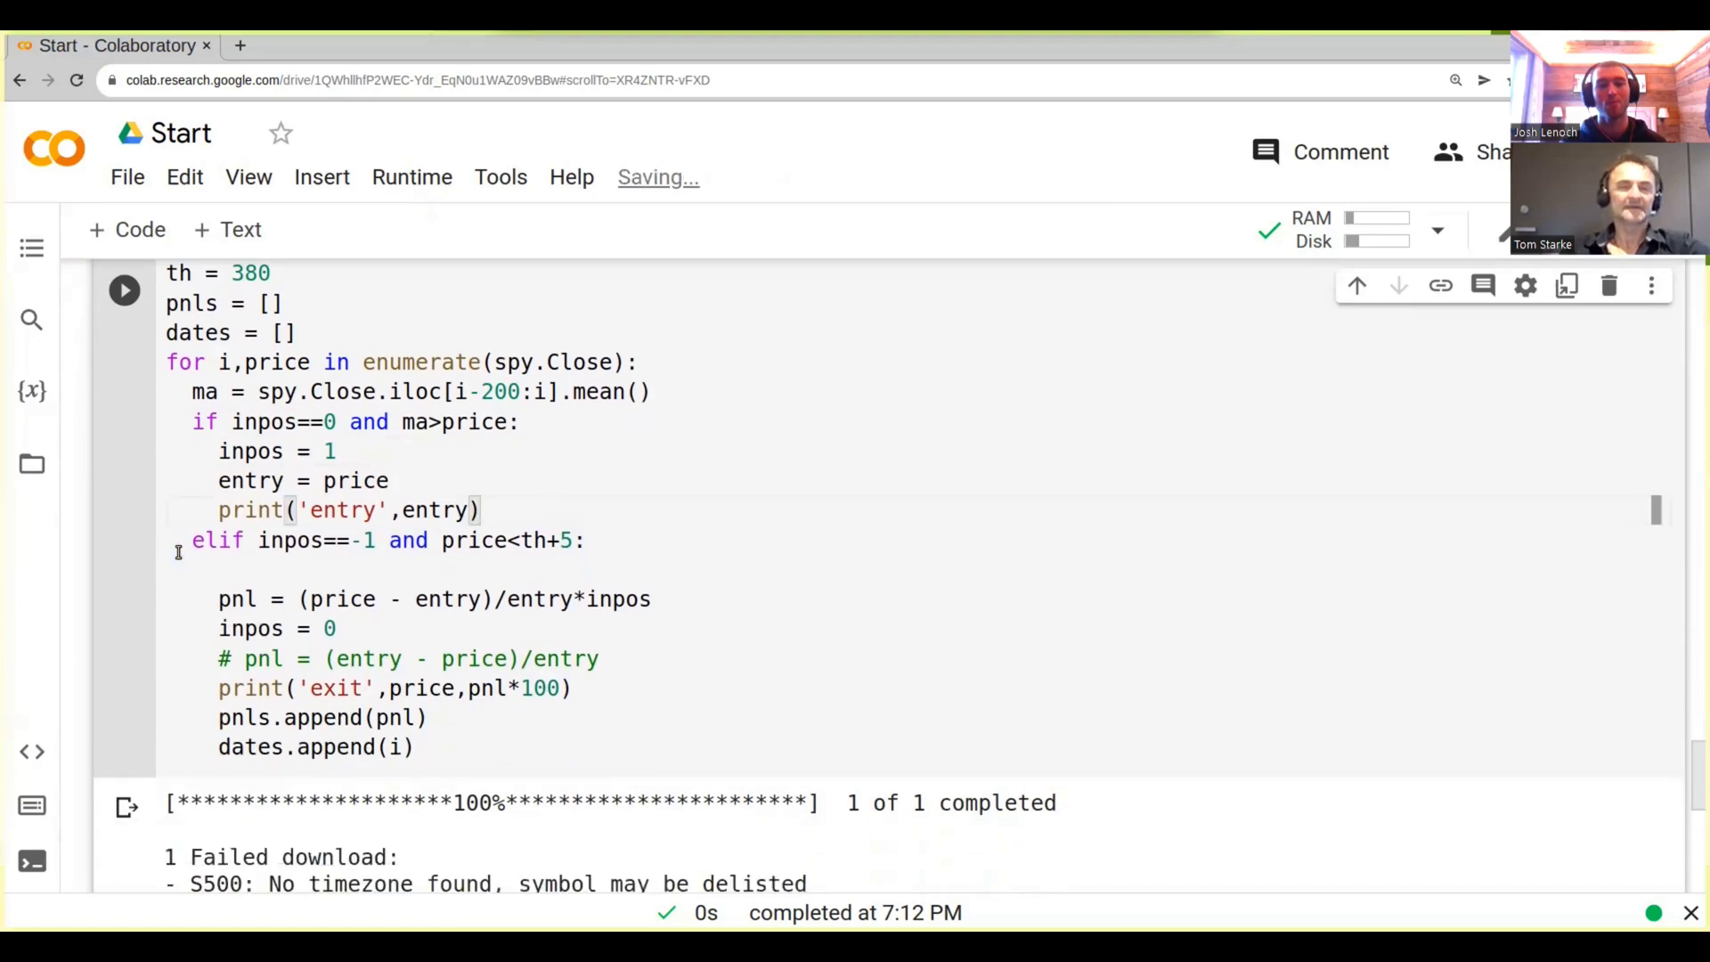
left_click(494, 511)
key("Return")
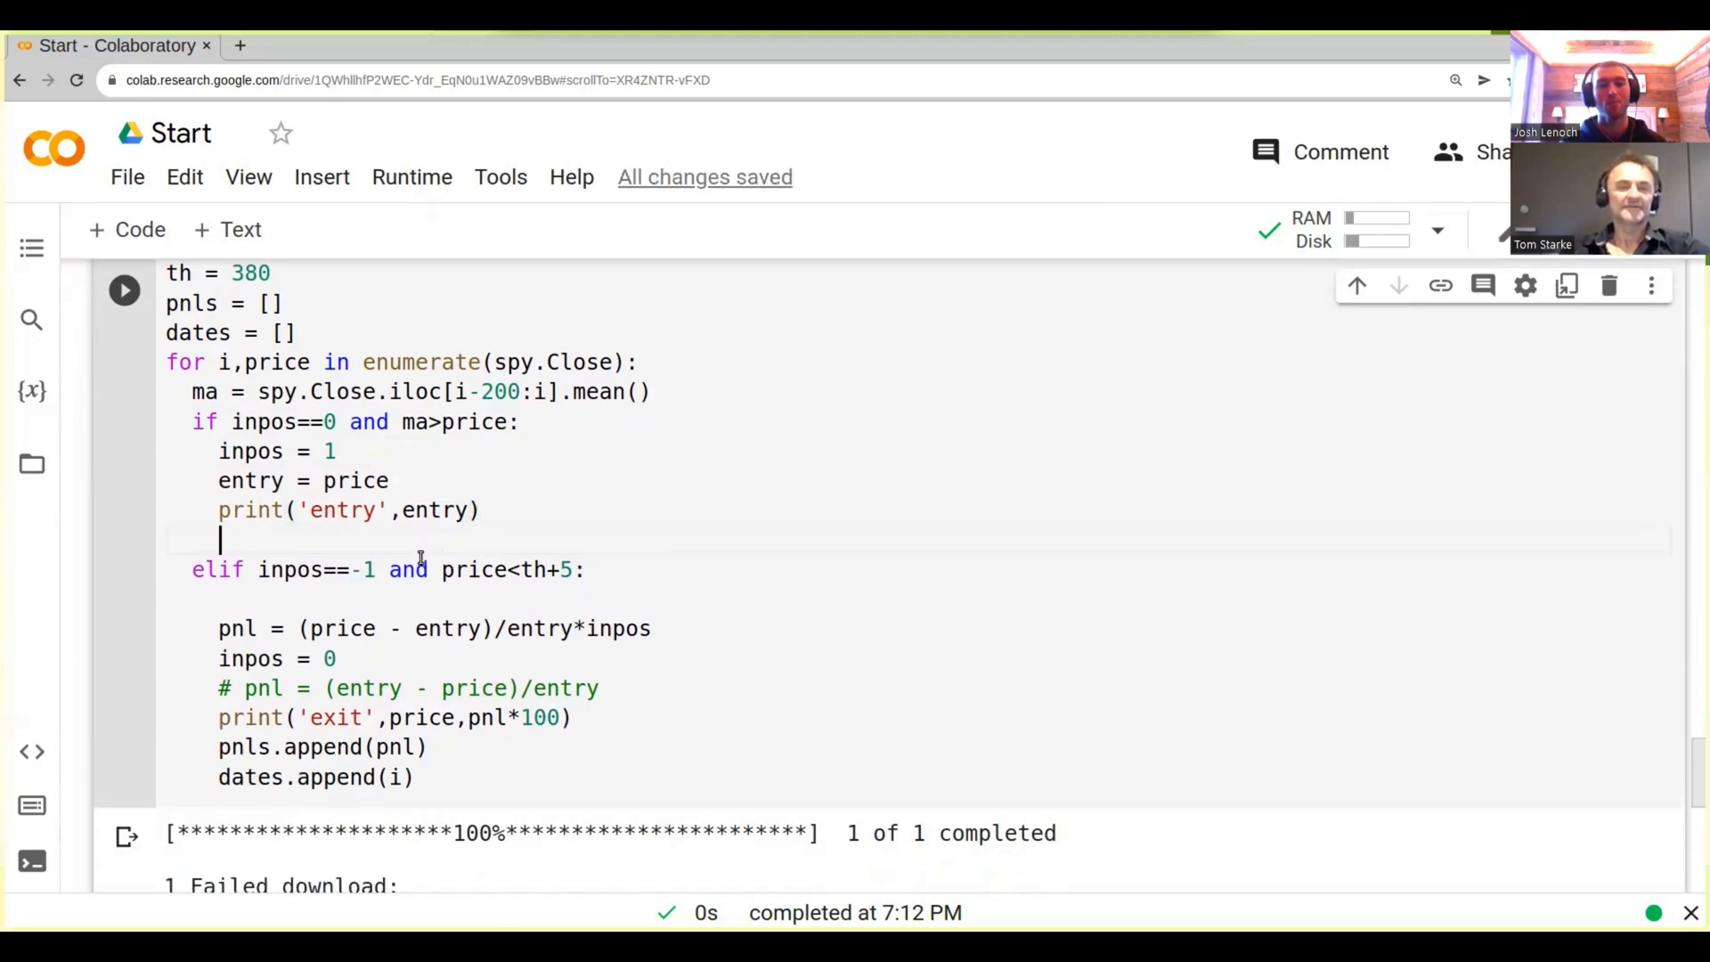
left_click(364, 569)
key("BackSpace")
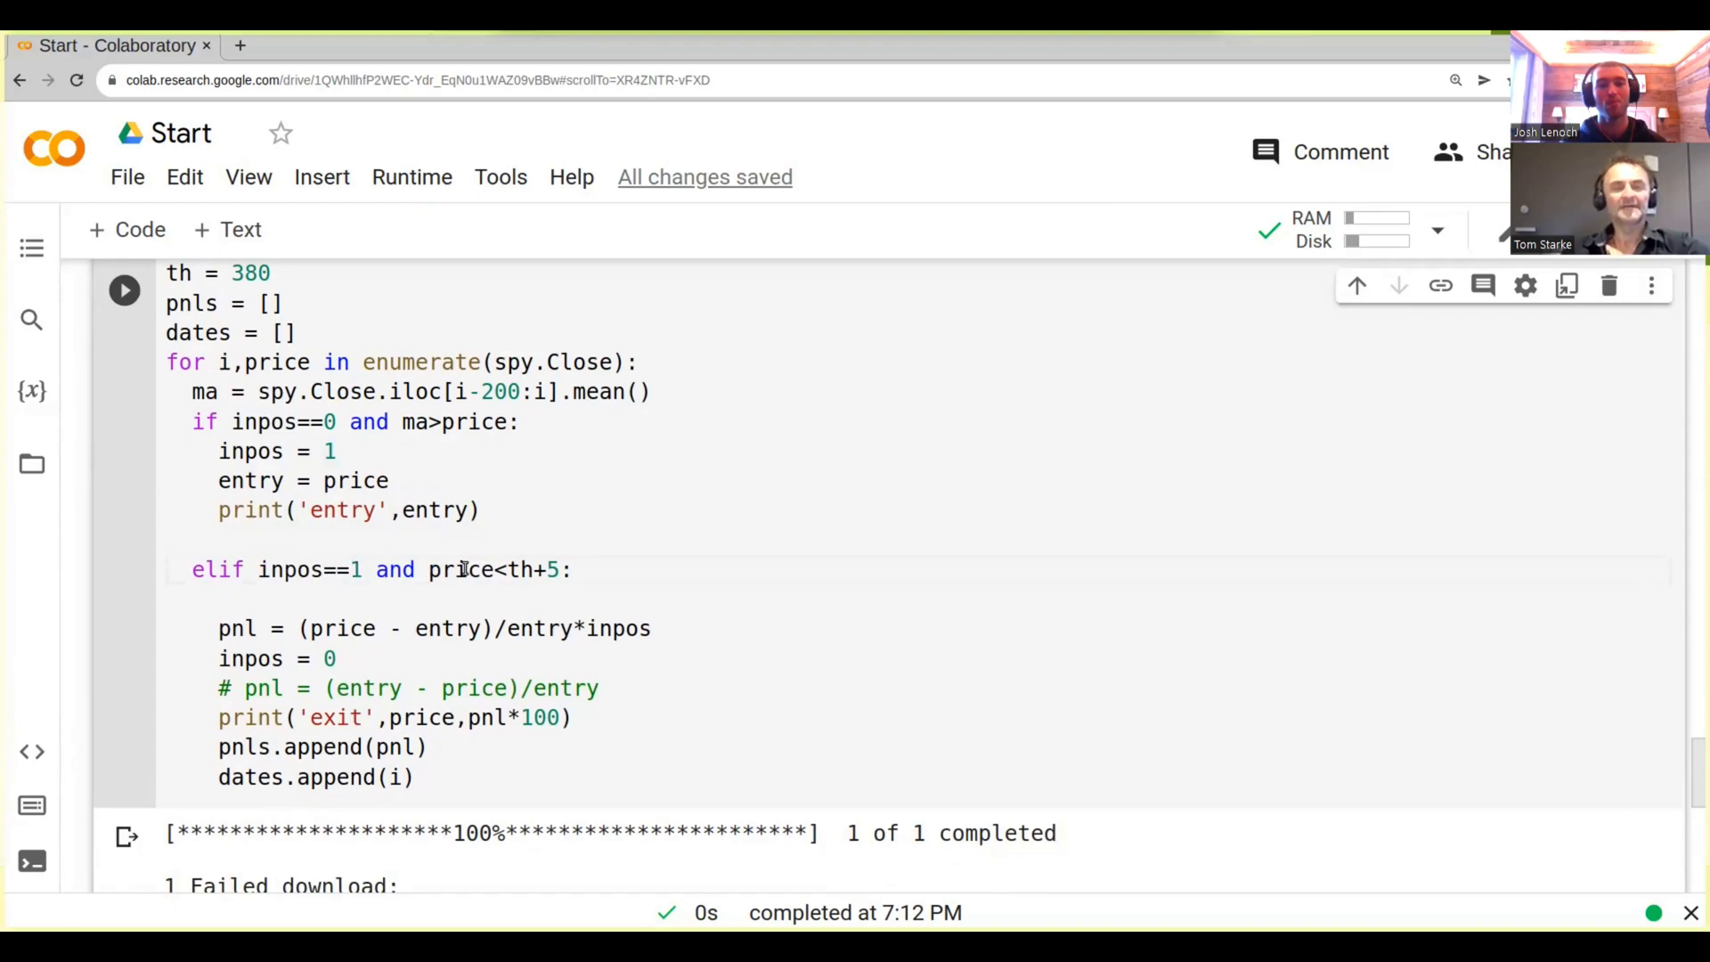
Replace price<th+5 in the elif line with ma<price and remove the empty line below
left_click_drag(562, 569, 430, 569)
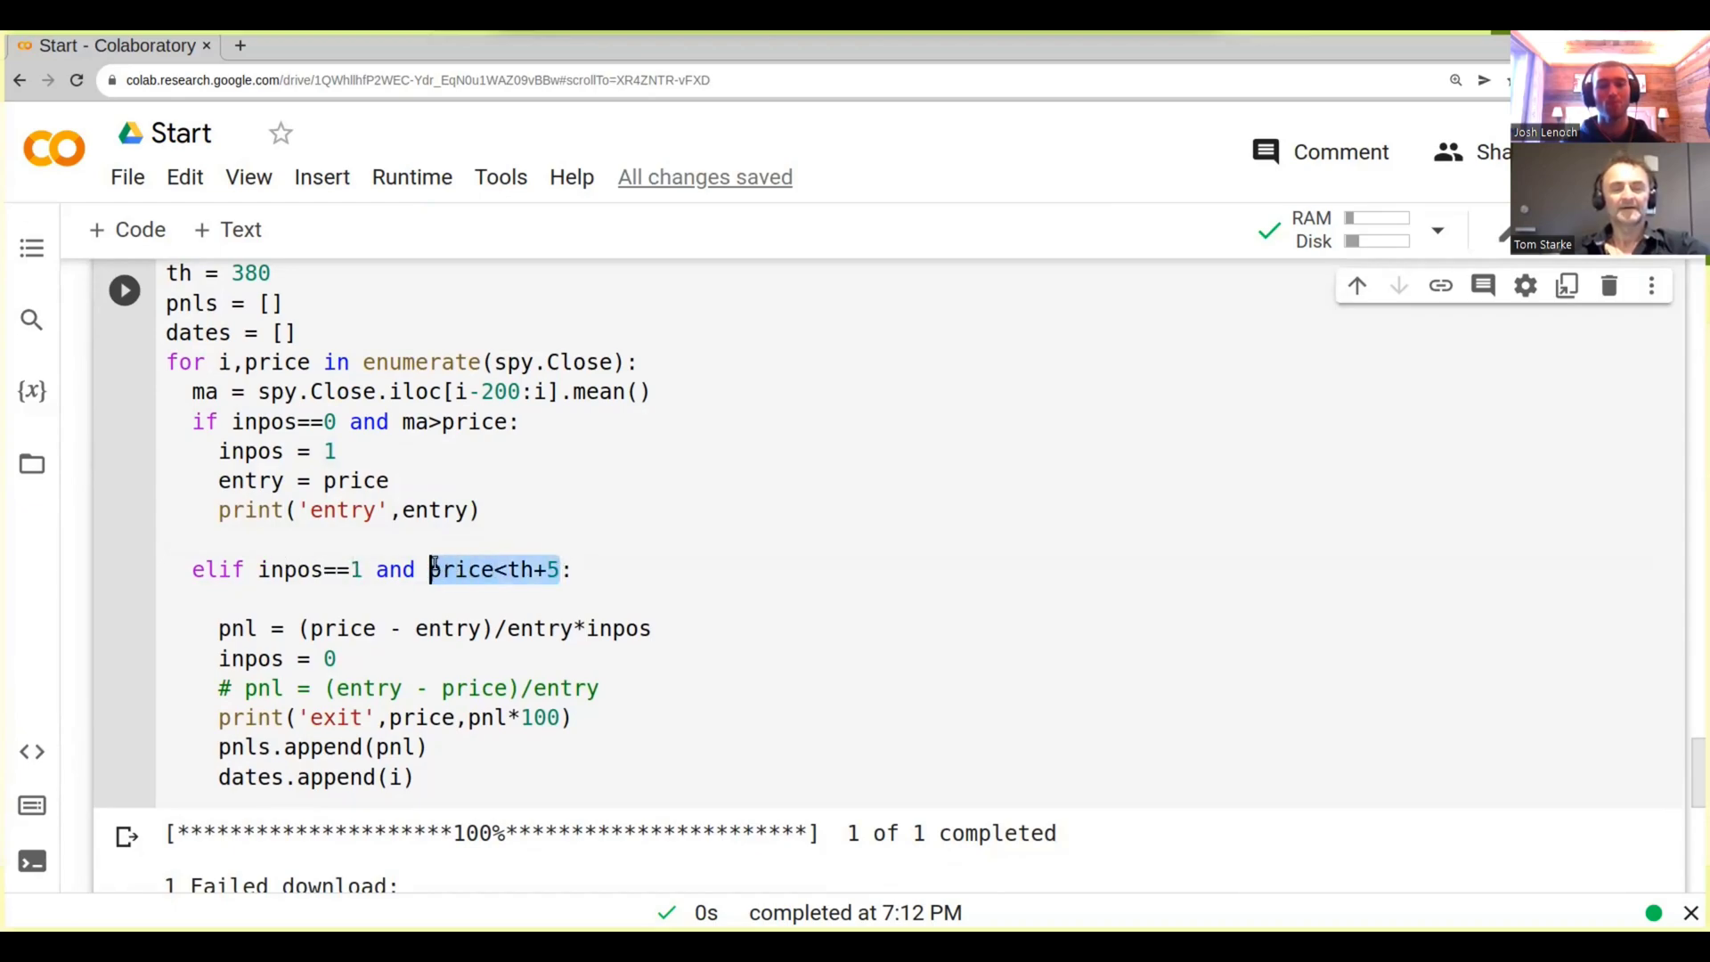
type("ma")
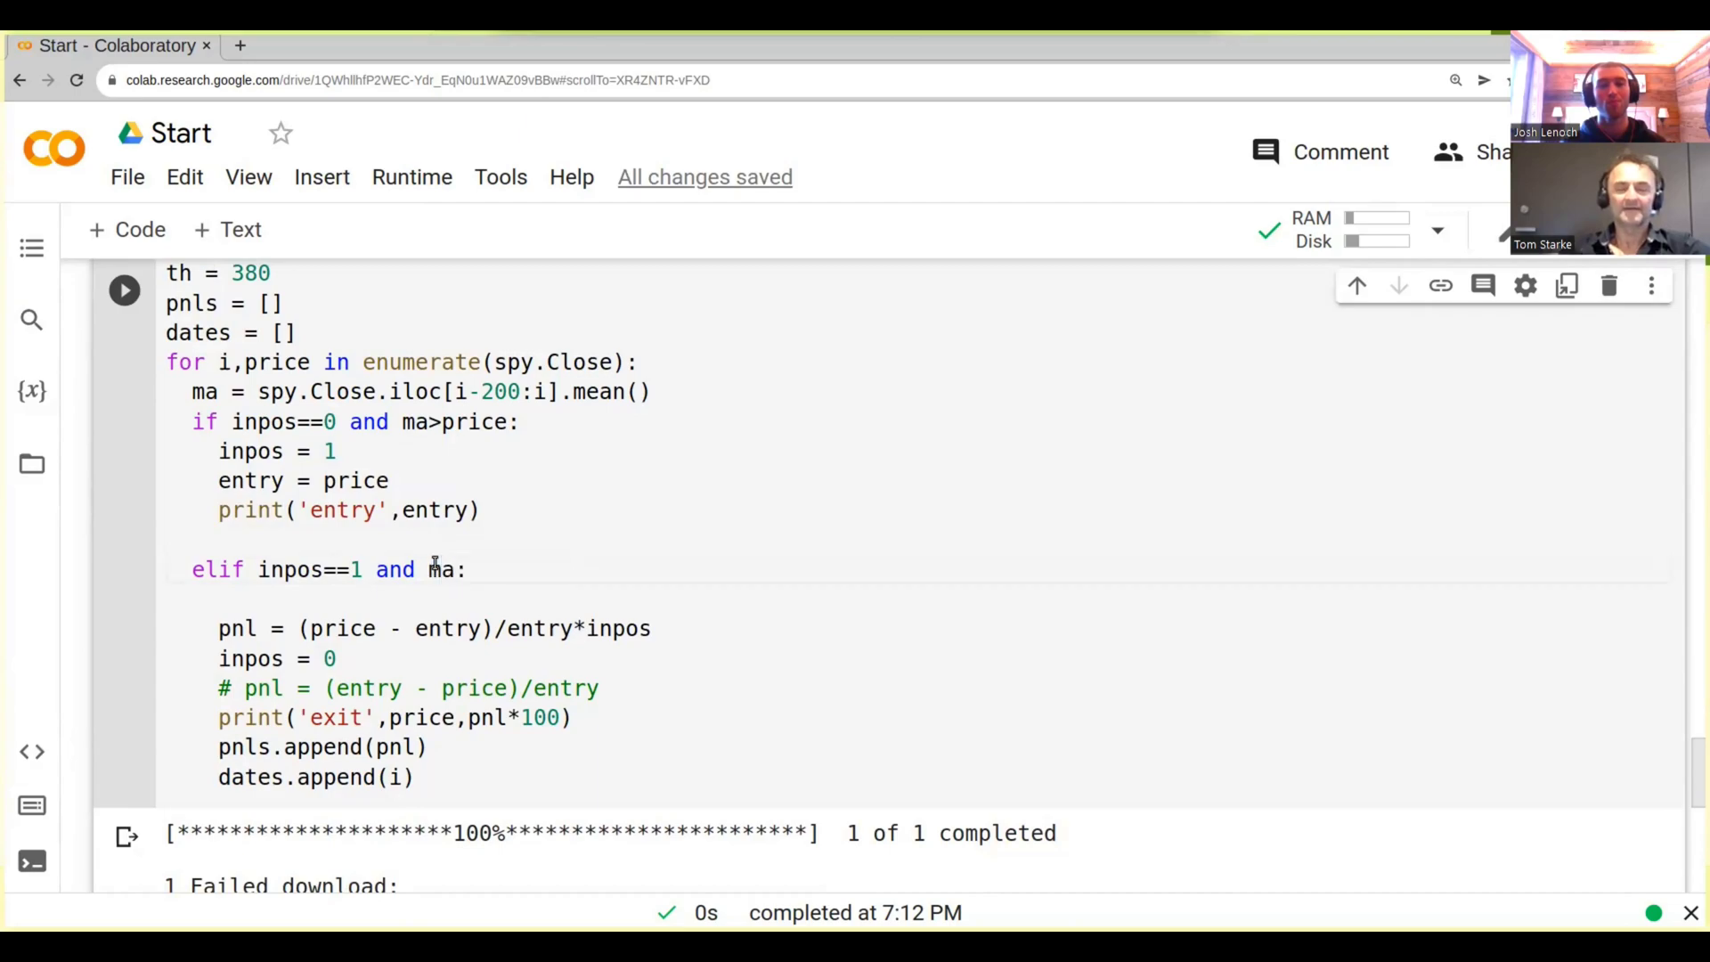
type("<")
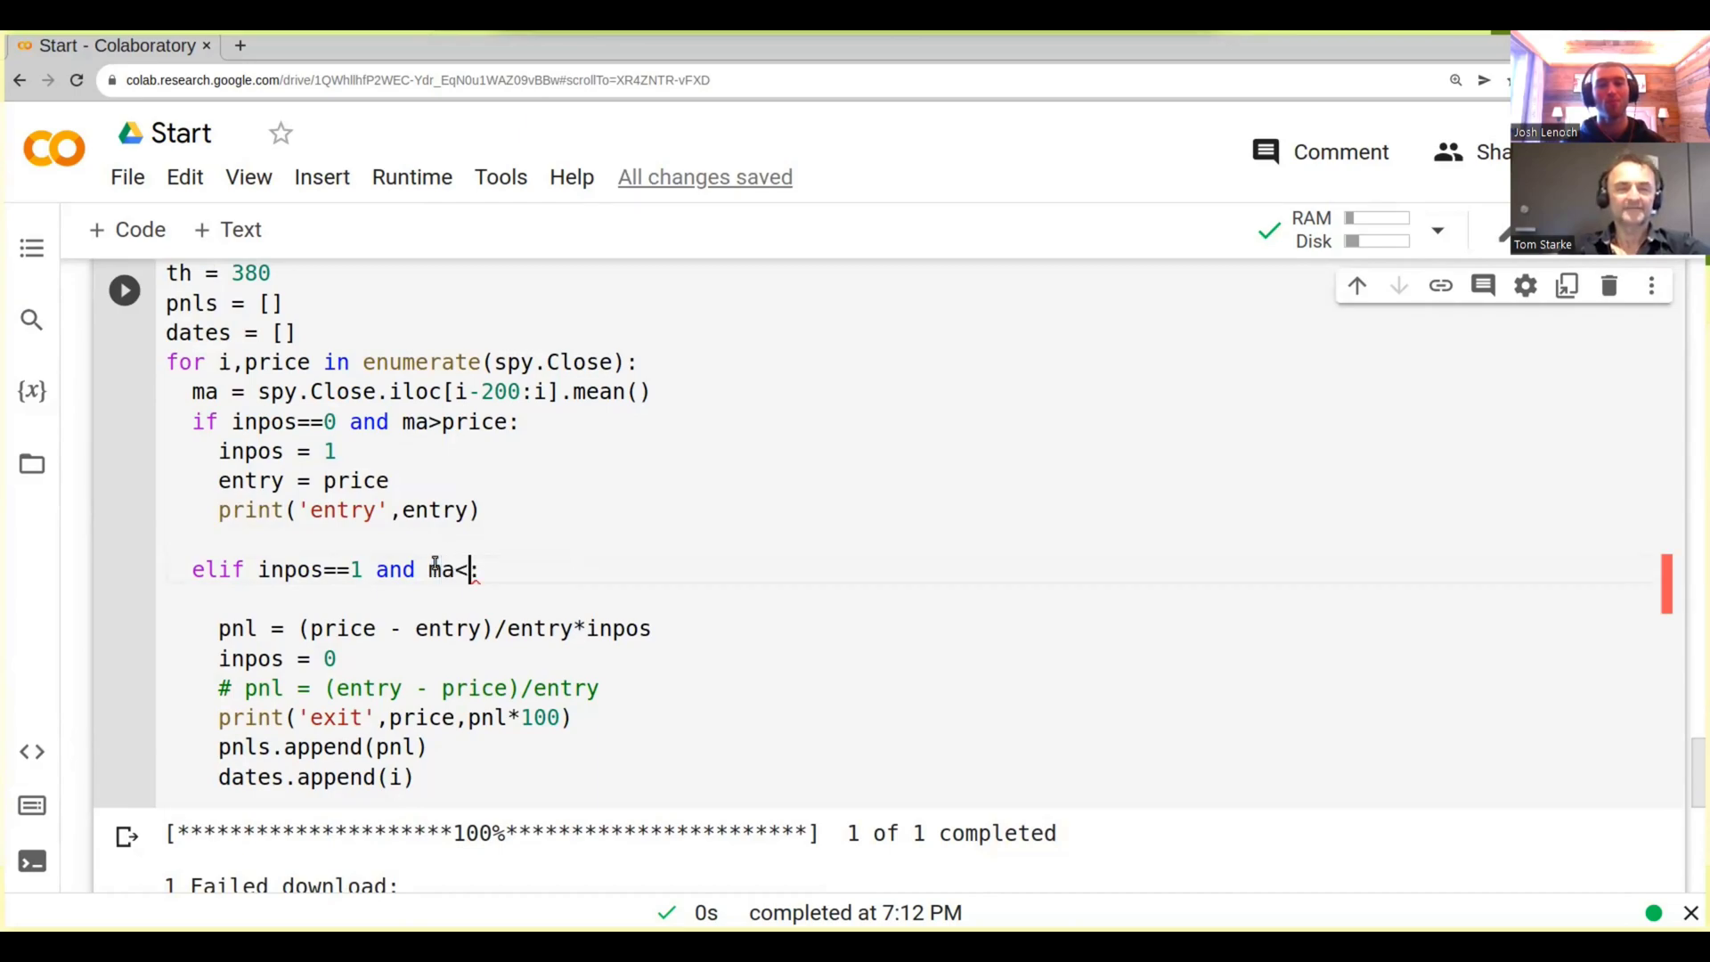
type("price")
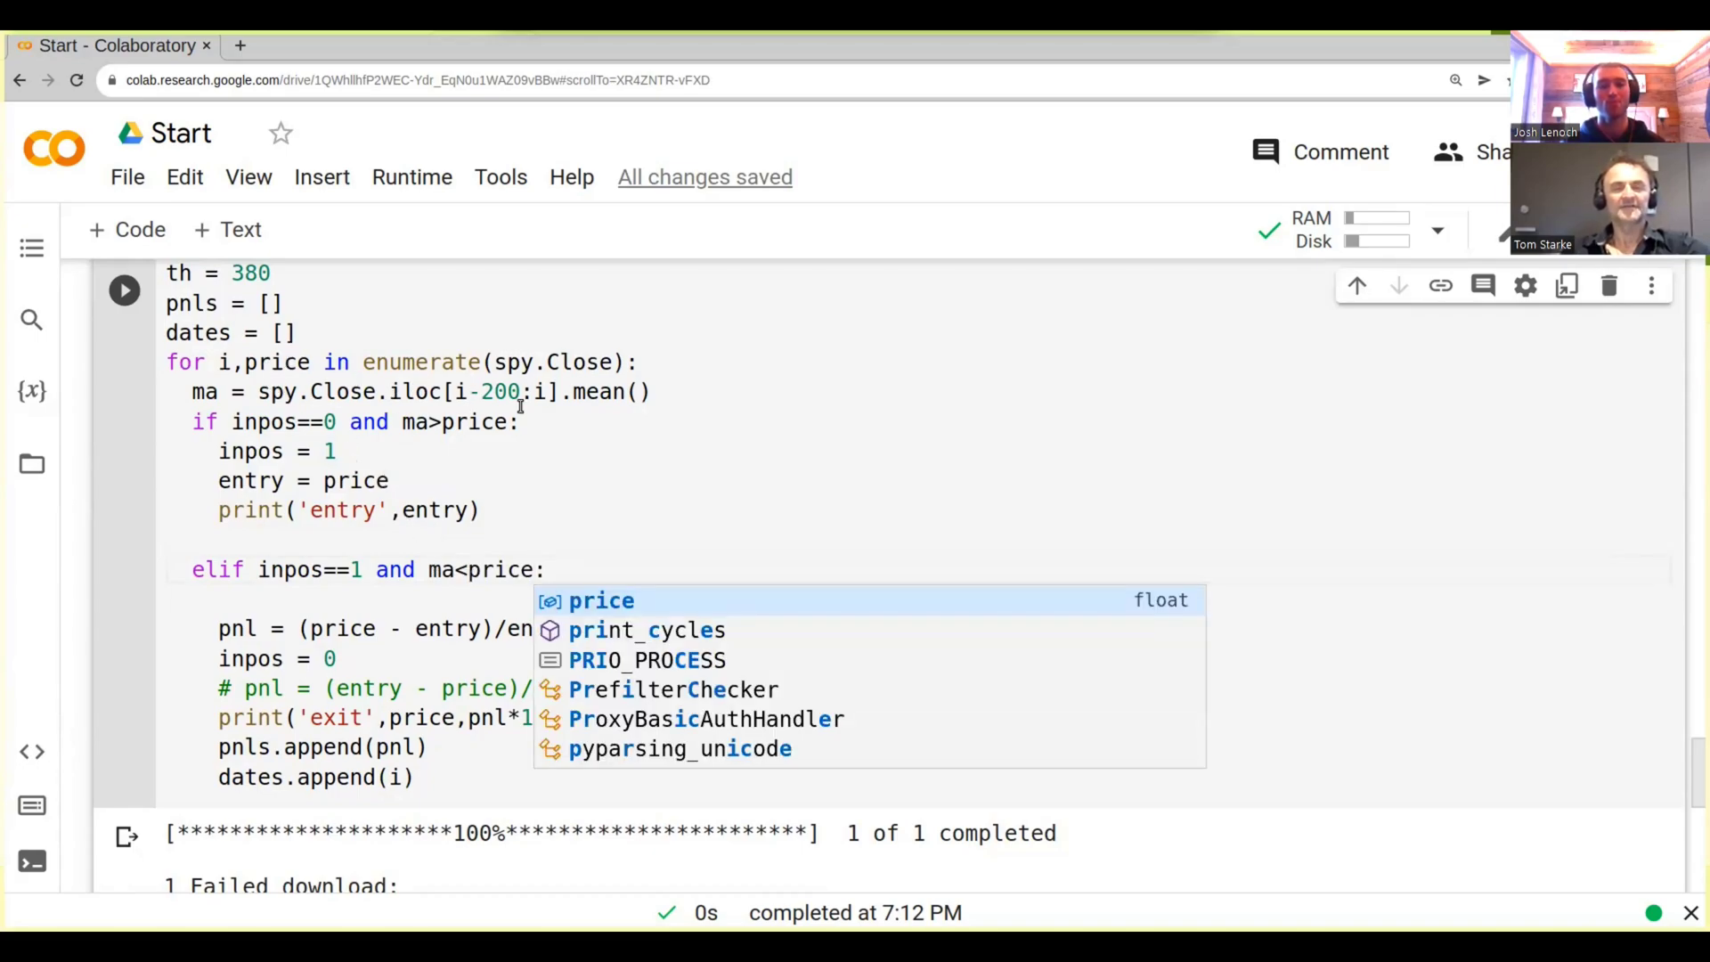
left_click(280, 609)
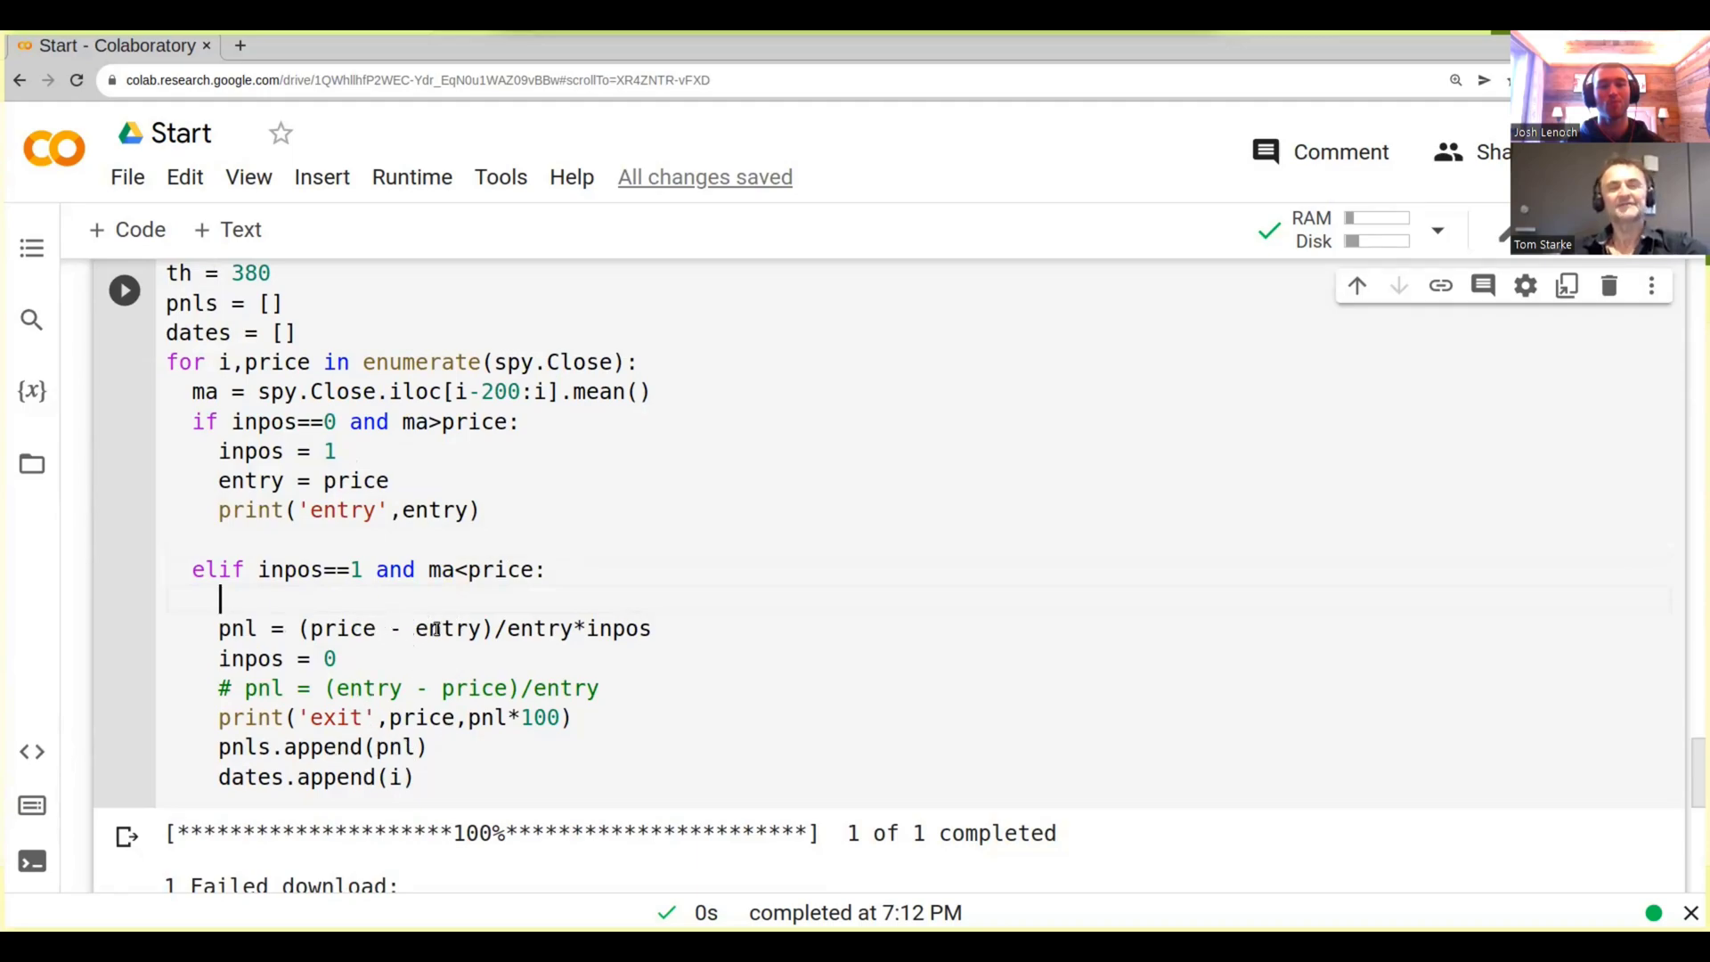
scroll(454, 717, "up", 2)
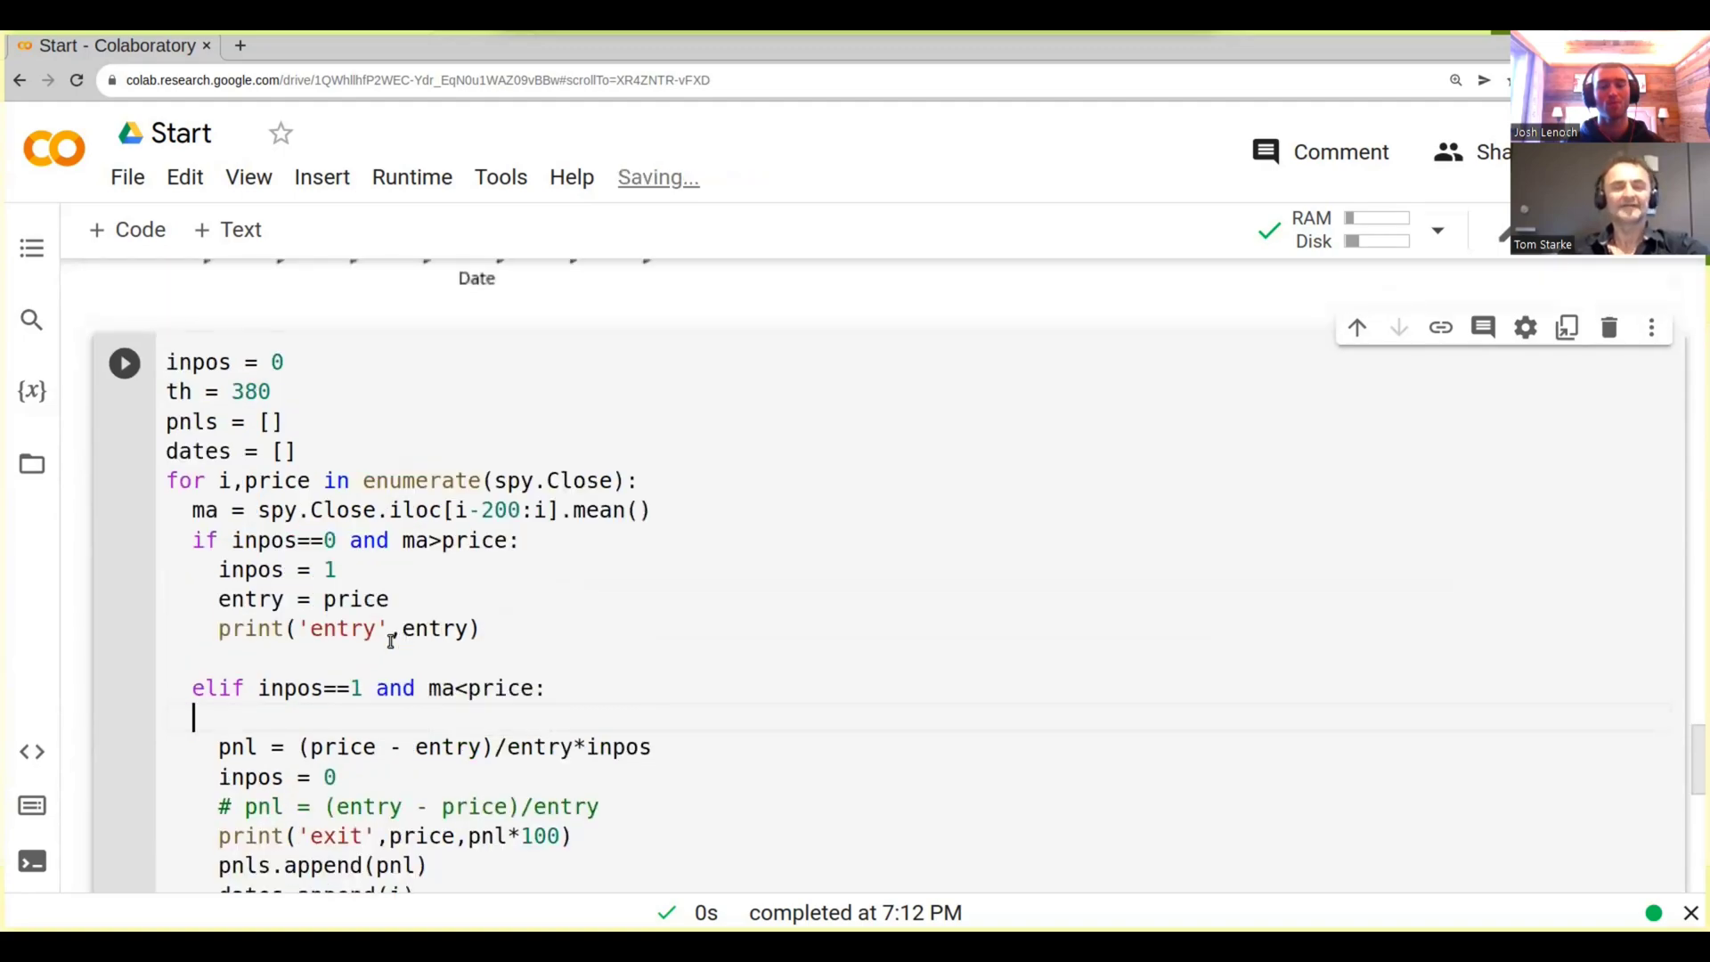
key("BackSpace")
key("BackSpace")
key("BackSpace")
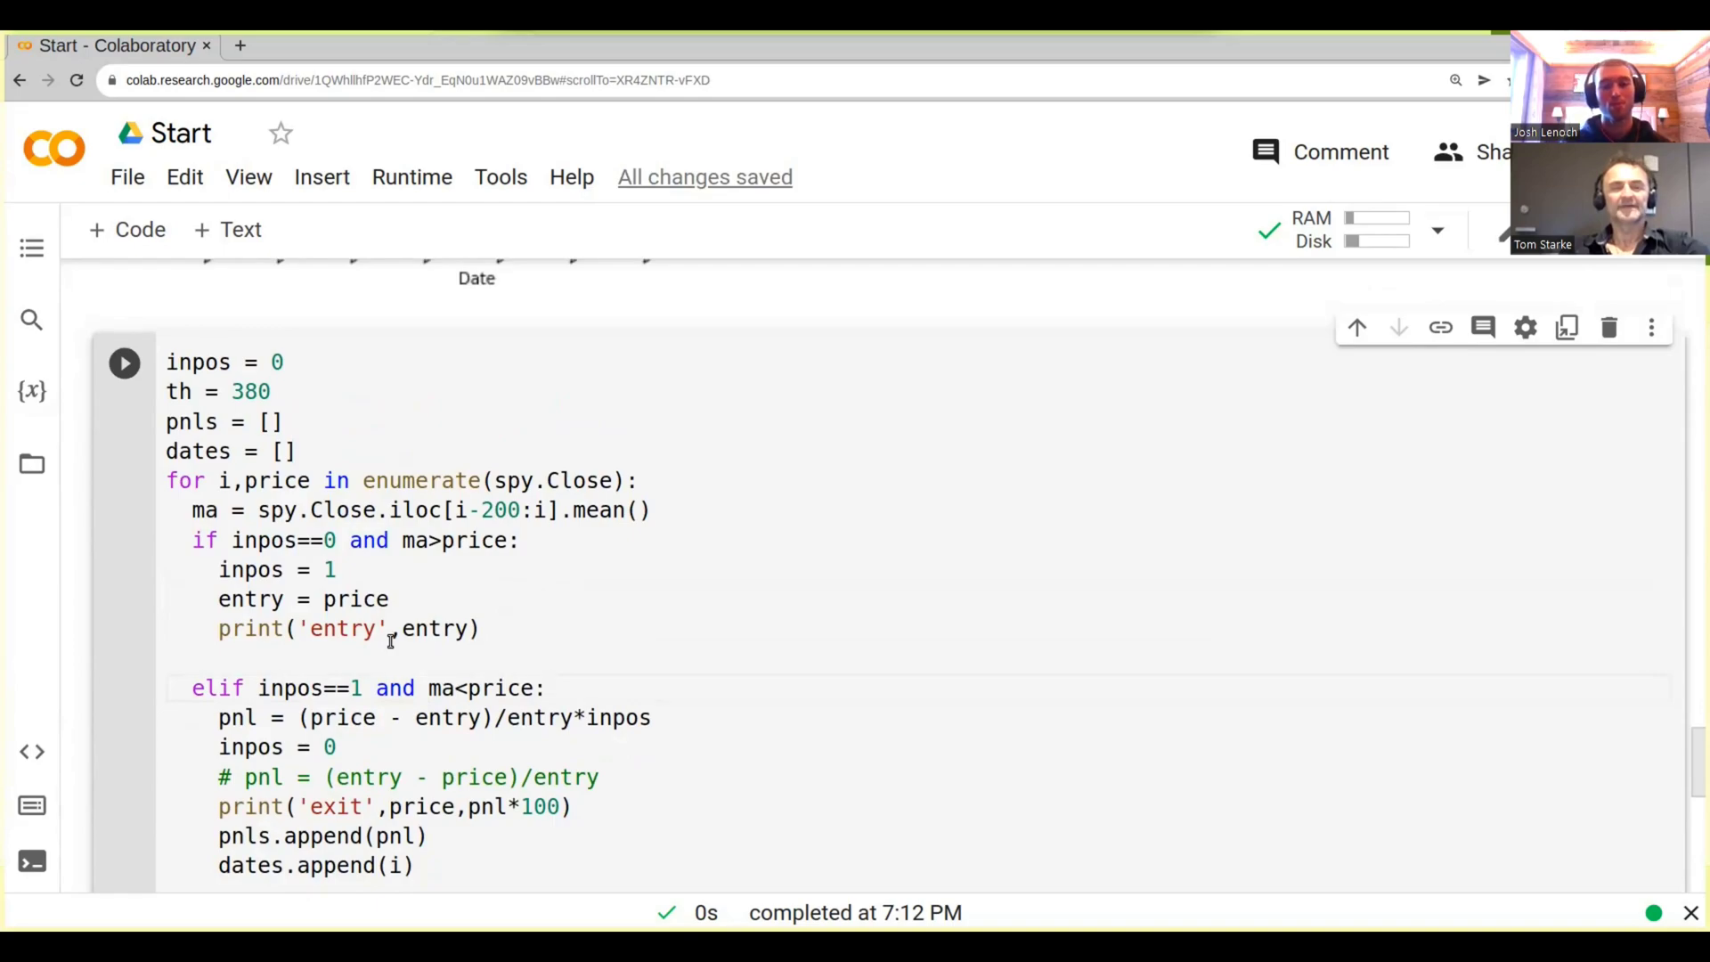
Delete the unused th = 380 threshold line
left_click(290, 391)
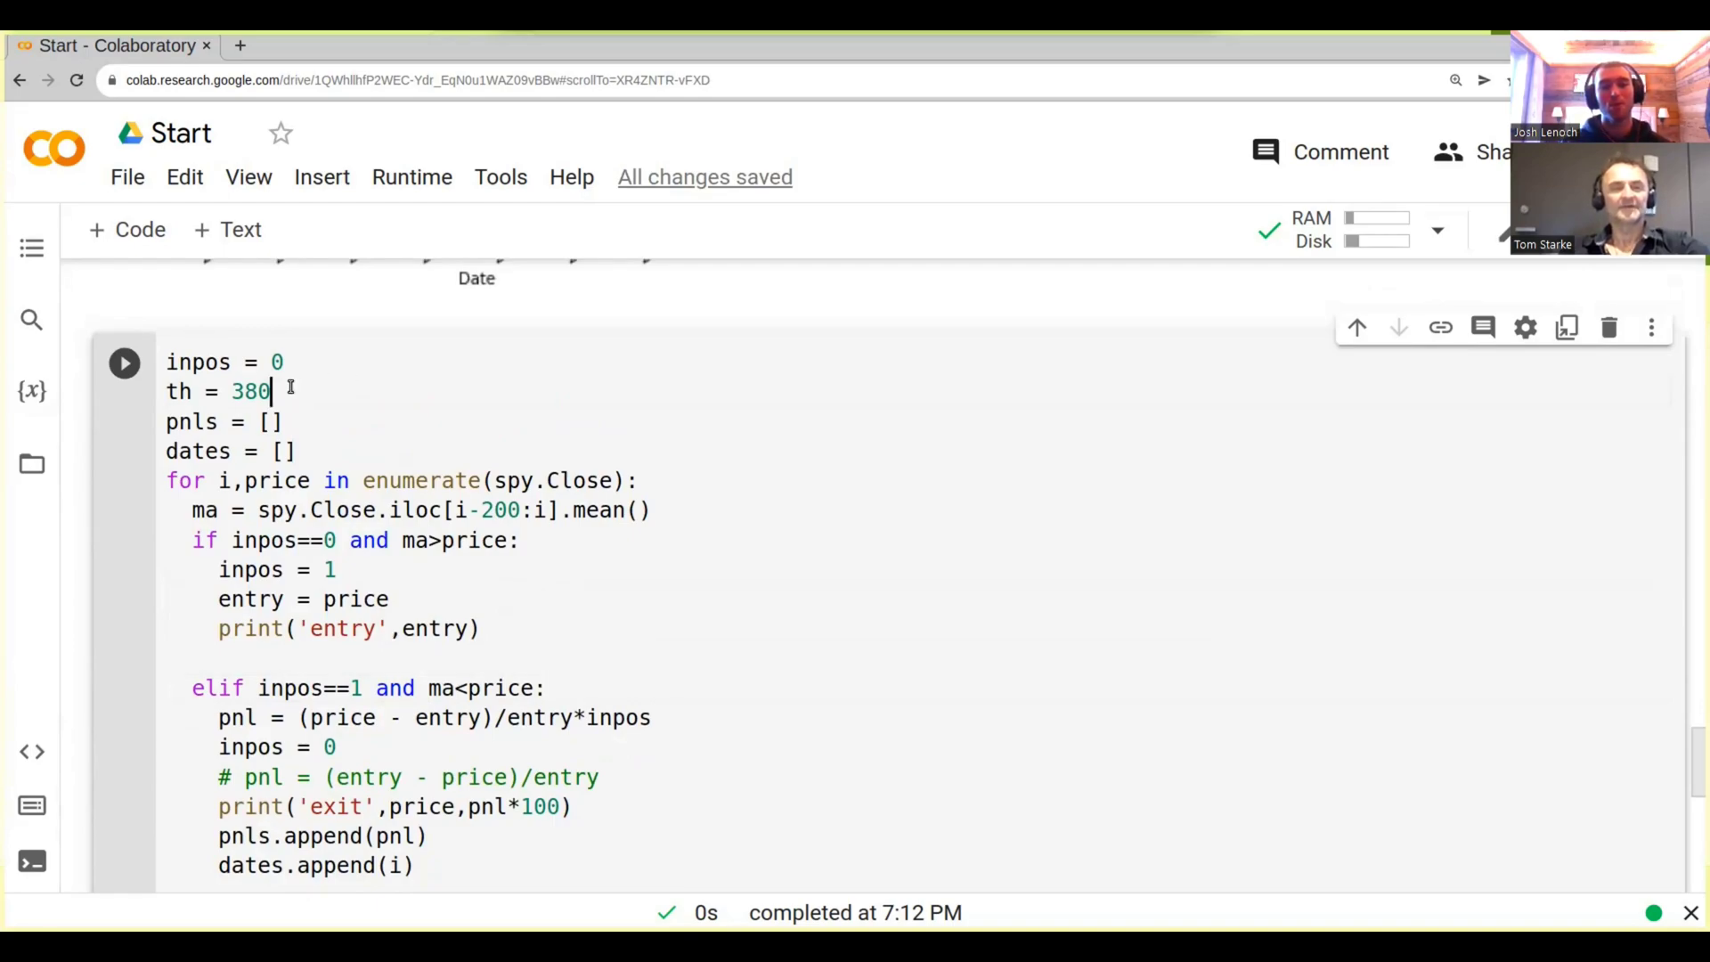
left_click_drag(273, 390, 166, 390)
key("BackSpace")
key("BackSpace")
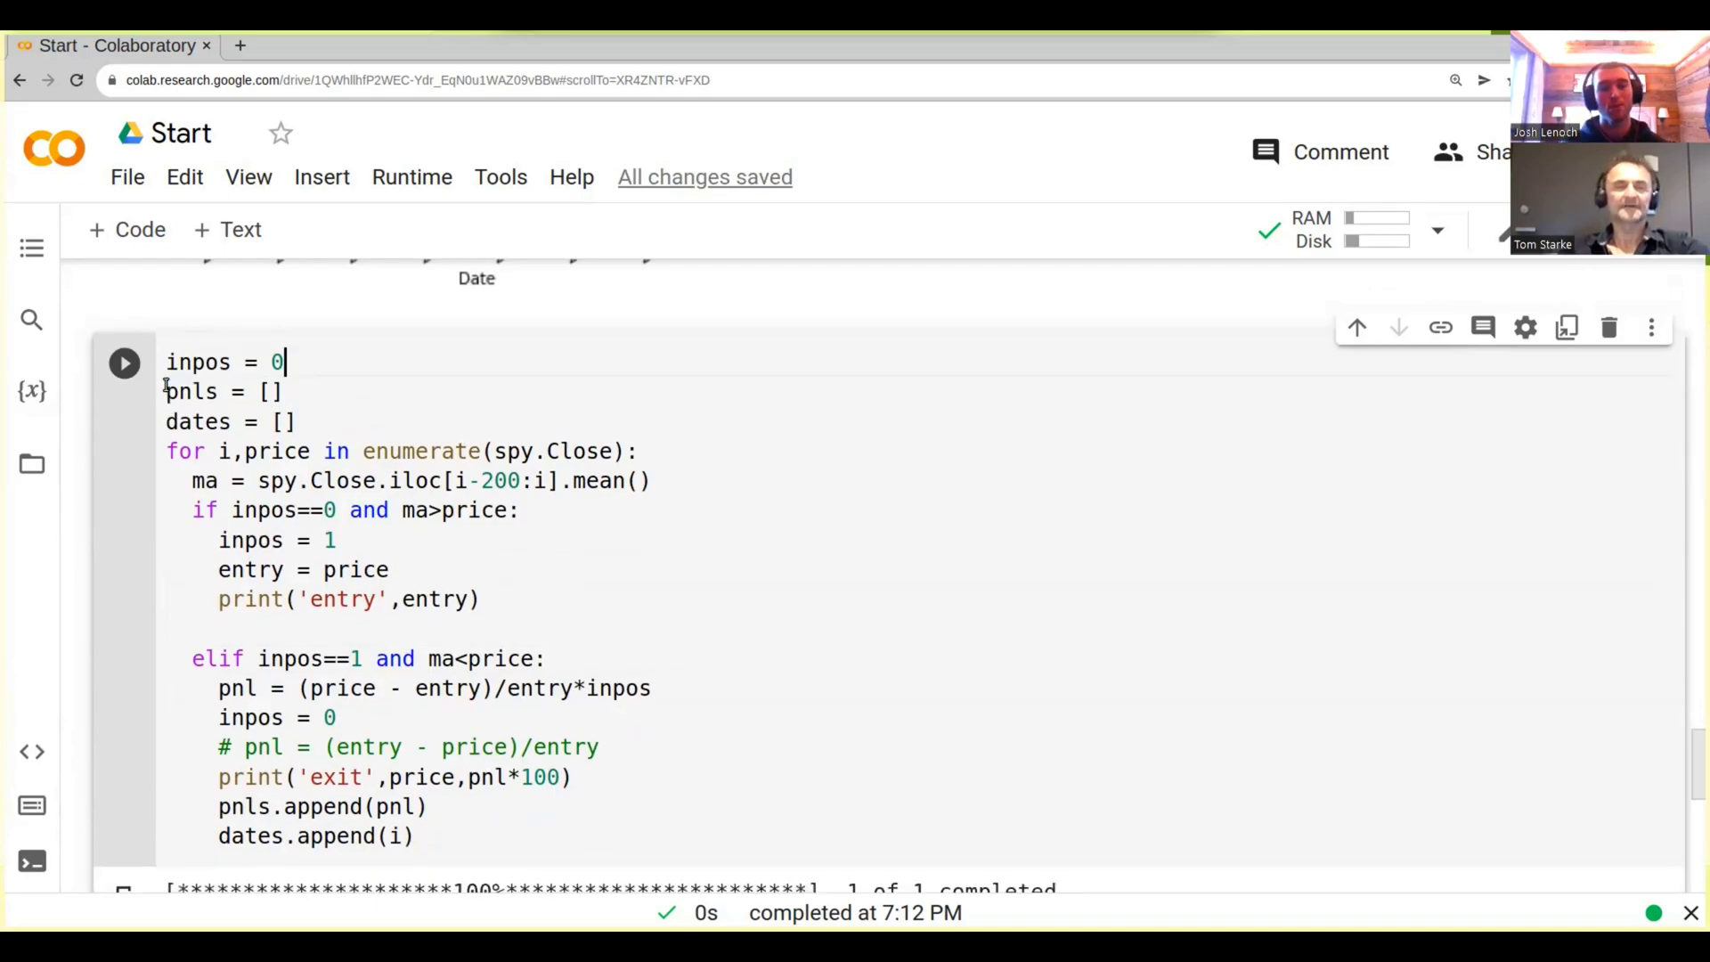
scroll(349, 455, "down", 3)
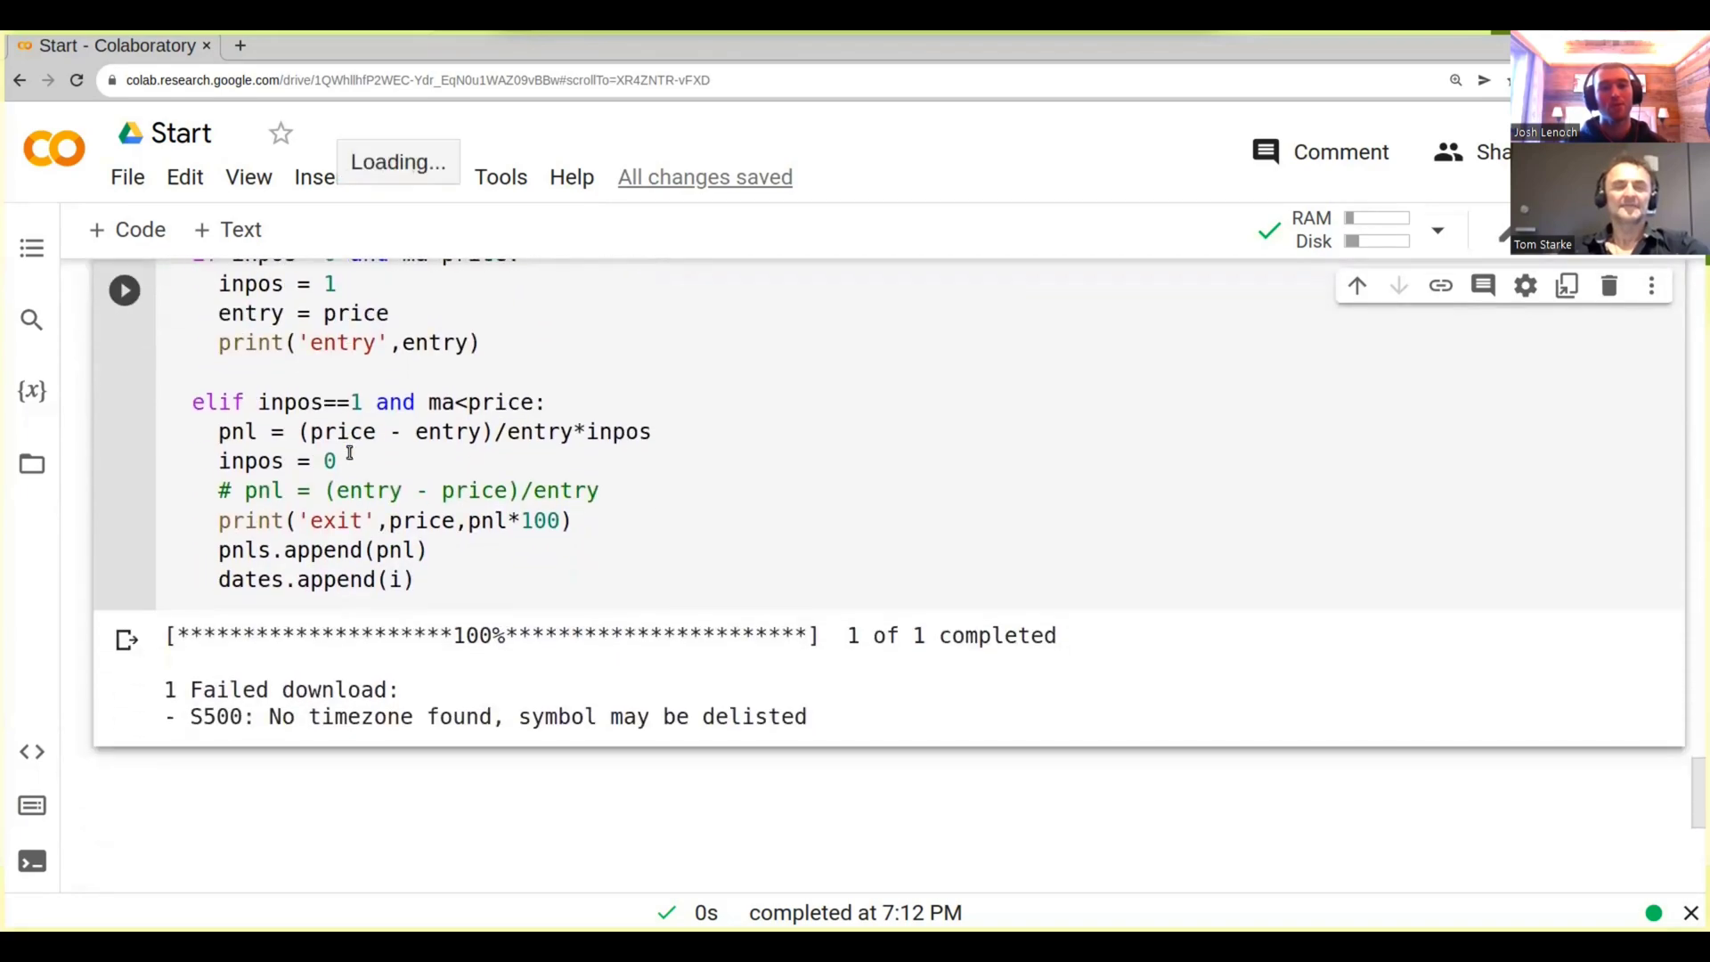
Run the revised backtest cell to print the entry and exit trade list
key("shift+Return")
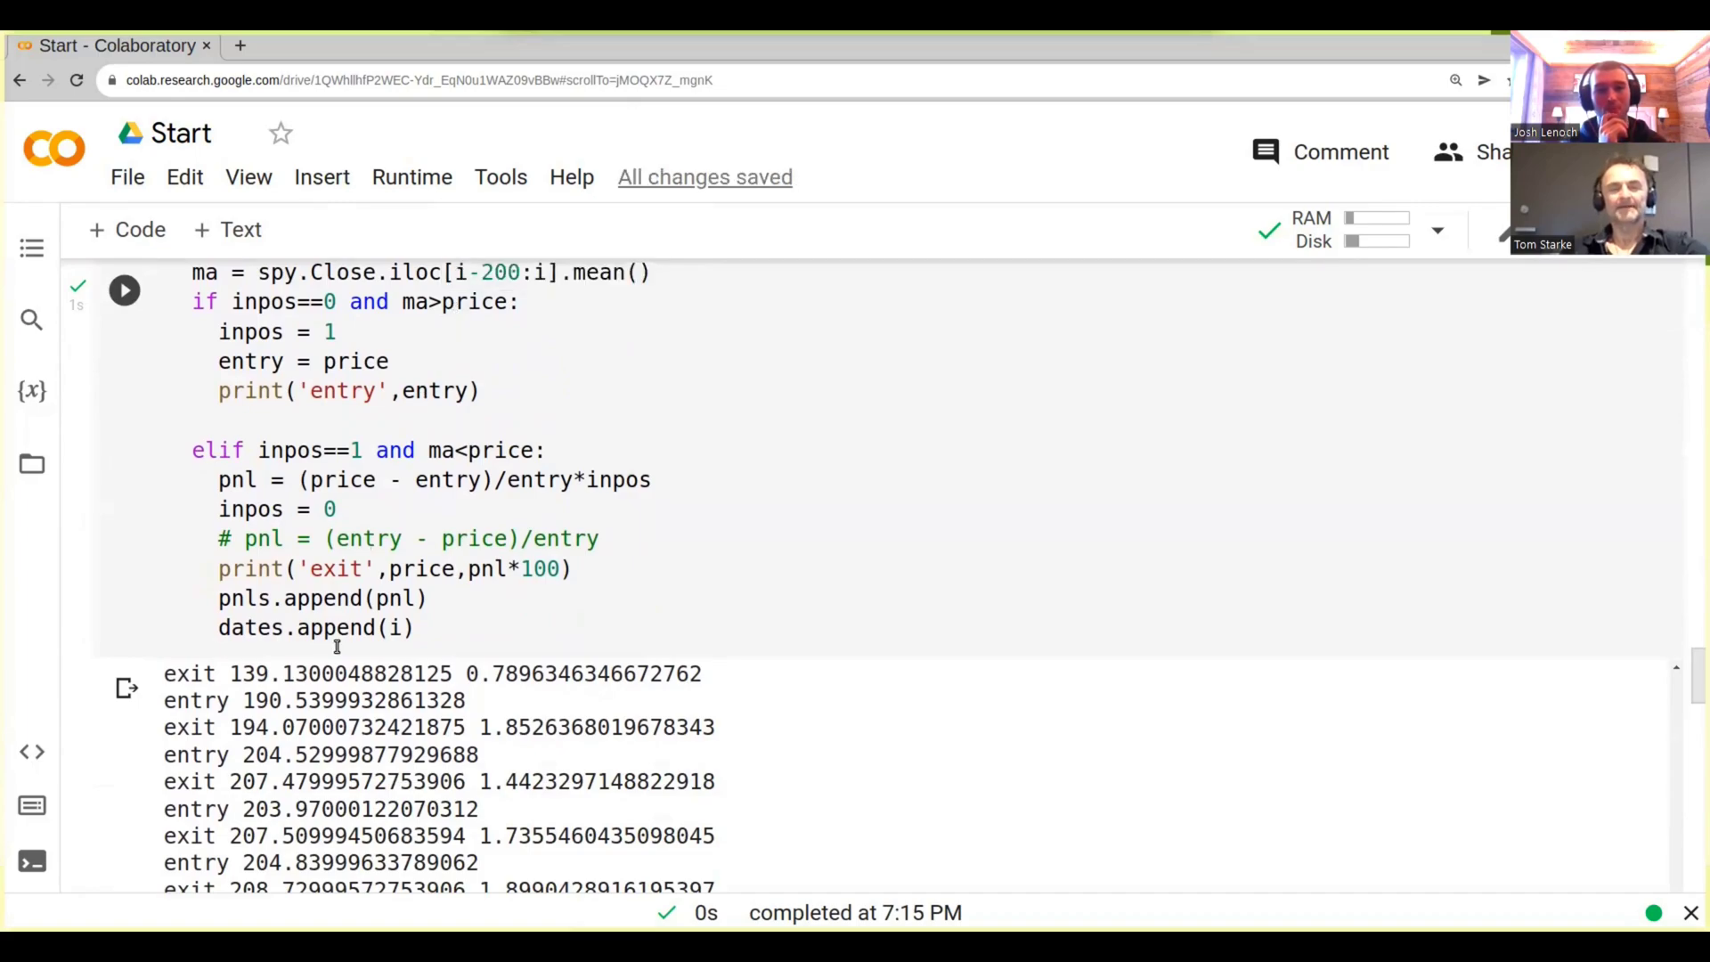
scroll(334, 652, "down", 1)
scroll(334, 652, "down", 1)
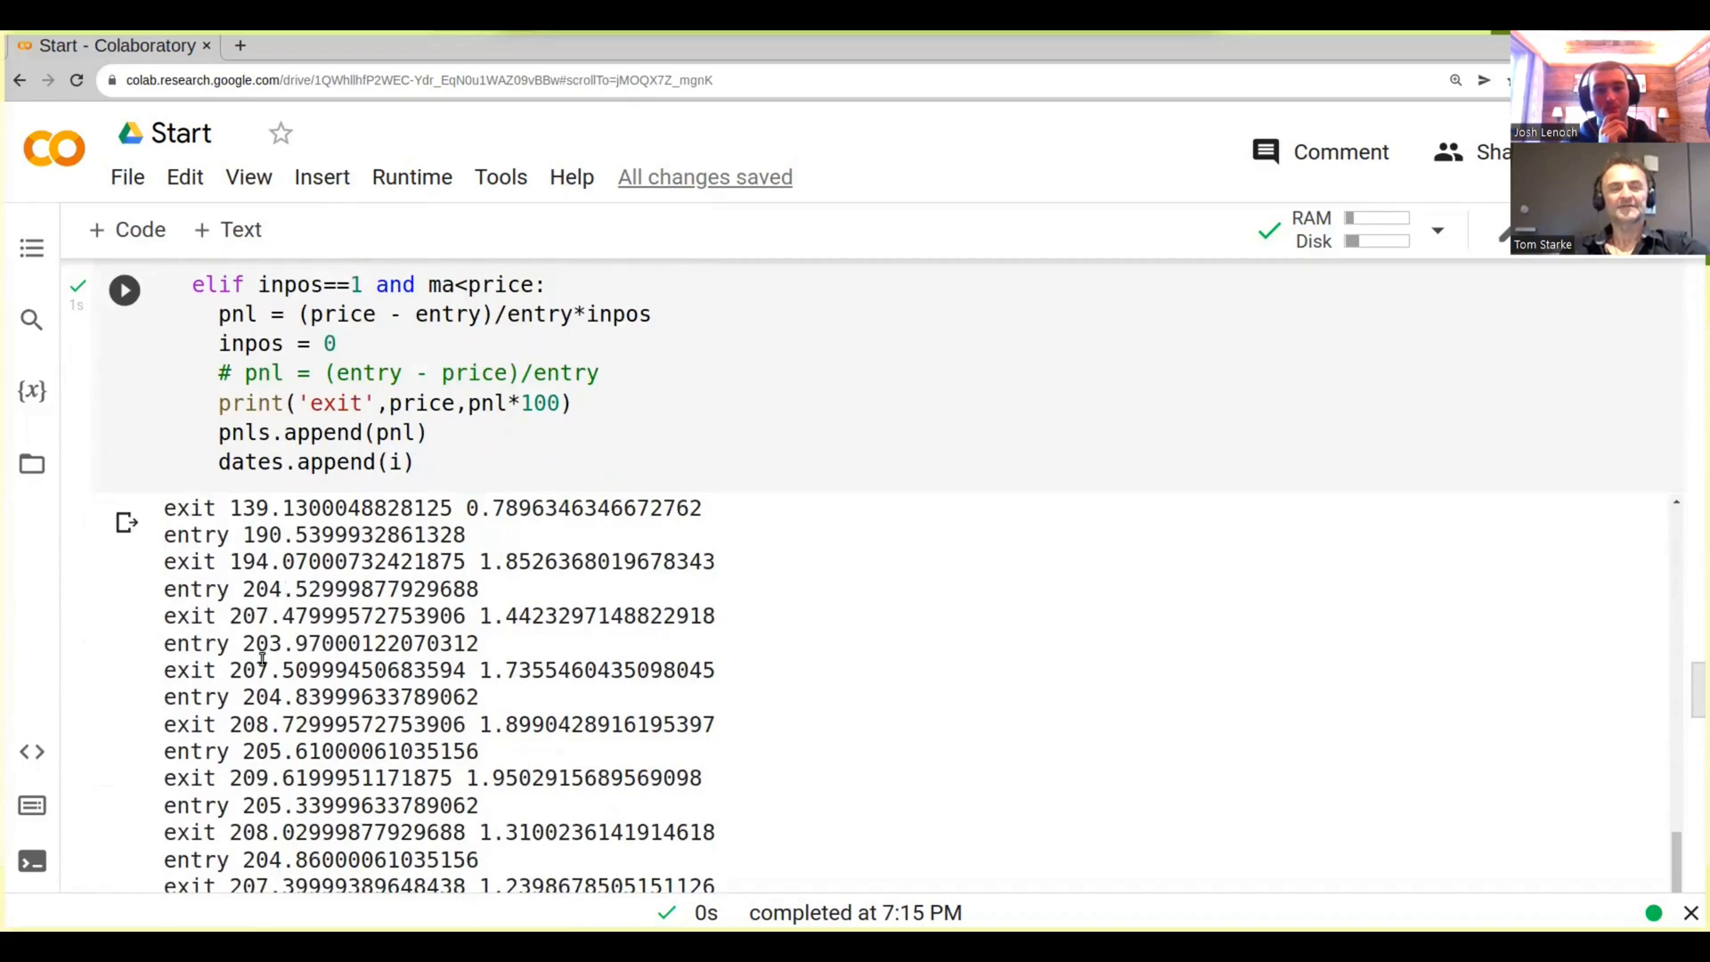
scroll(262, 652, "down", 1)
scroll(263, 658, "down", 5)
scroll(263, 658, "down", 5)
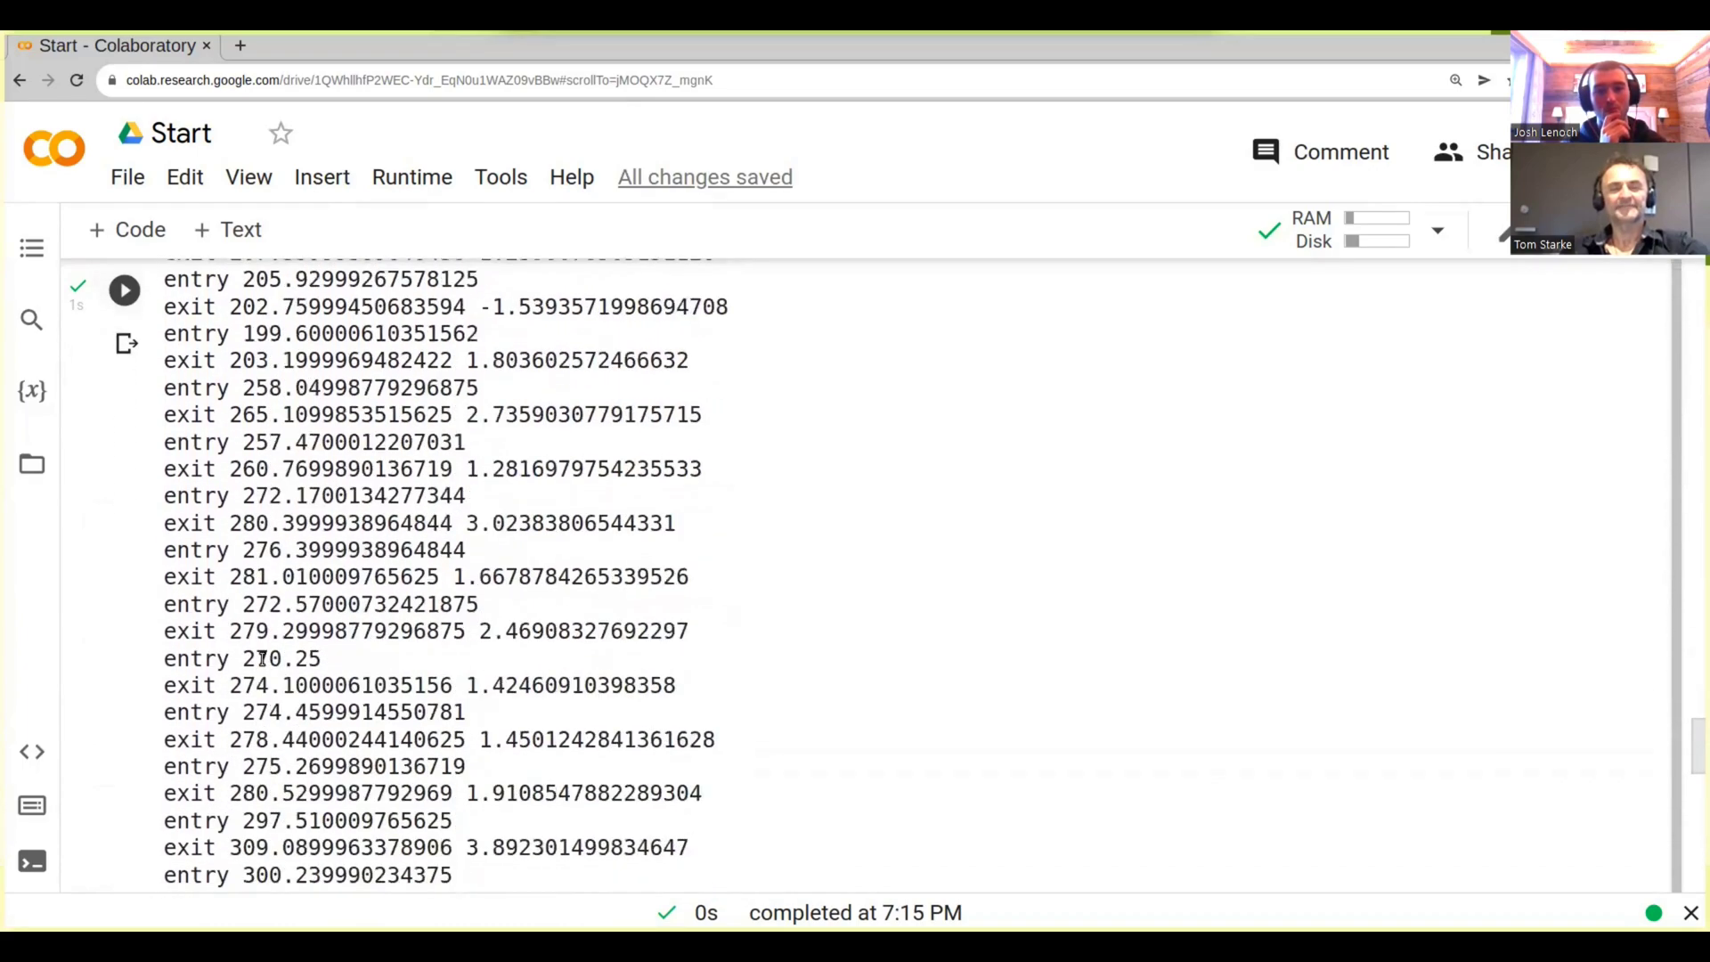
scroll(262, 659, "down", 5)
scroll(262, 657, "down", 5)
scroll(262, 657, "down", 2)
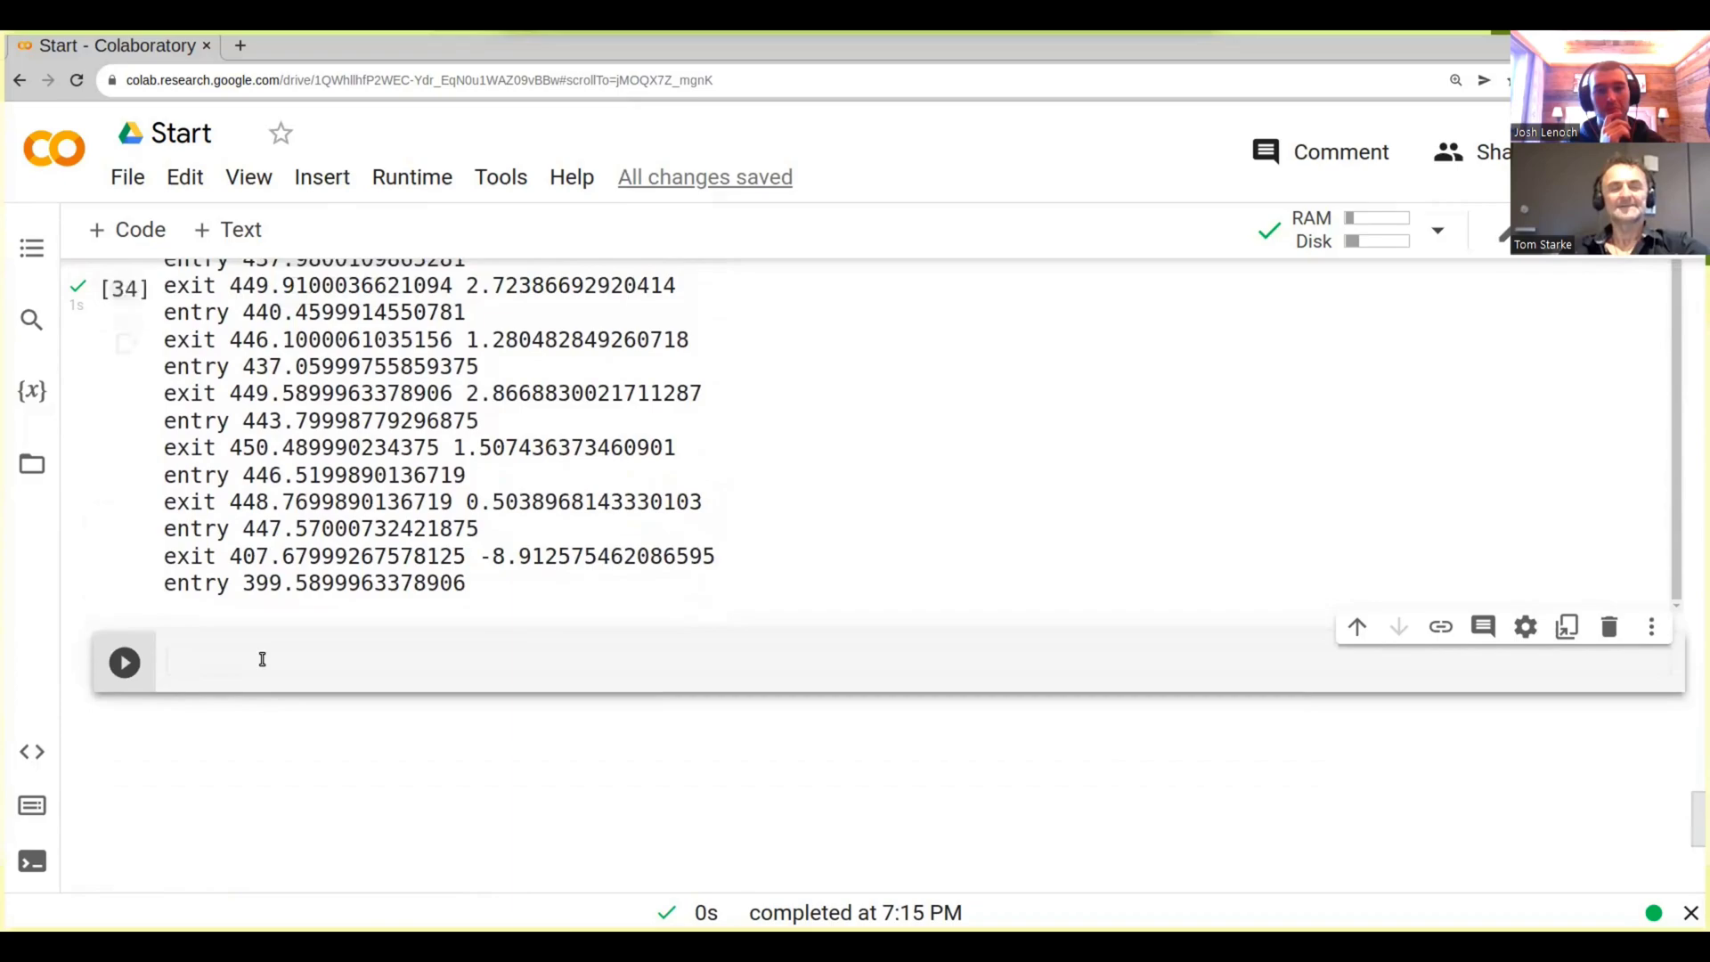
scroll(262, 658, "up", 10)
scroll(262, 659, "up", 10)
scroll(262, 658, "up", 2)
scroll(261, 657, "down", 2)
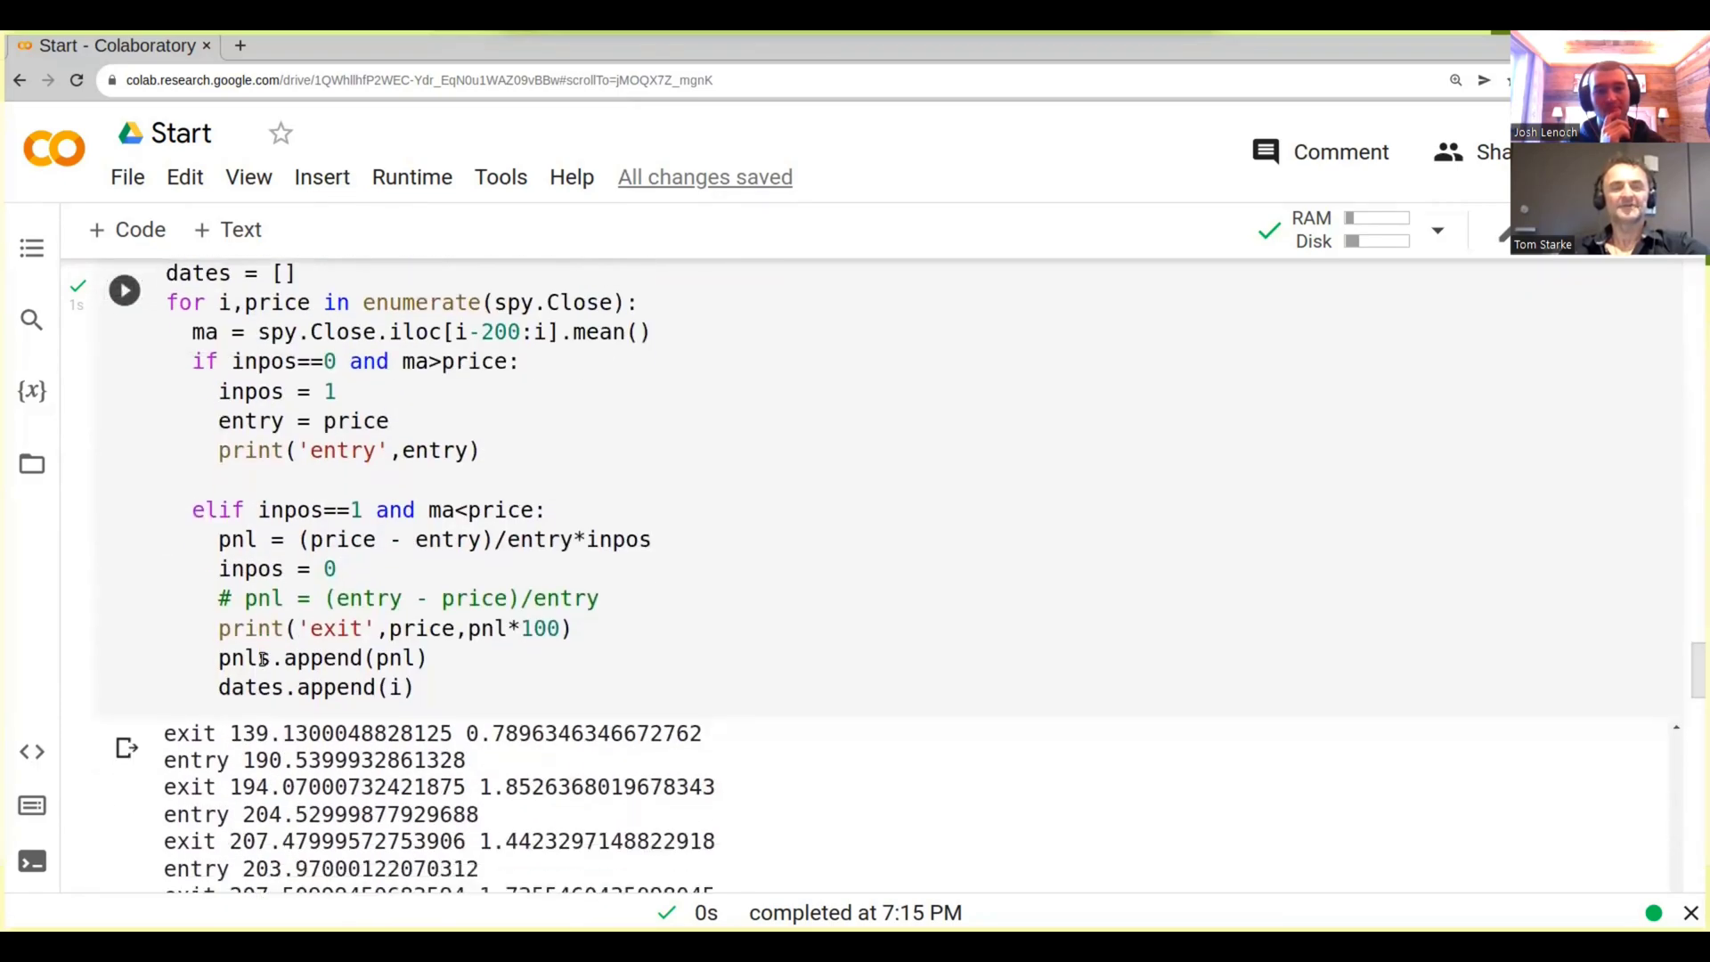
scroll(263, 658, "down", 10)
scroll(262, 658, "down", 5)
scroll(261, 649, "down", 5)
Run plt.plot(dates,np.cumsum(pnls)) in the new cell to show the cumulative PnL curve
left_click(262, 561)
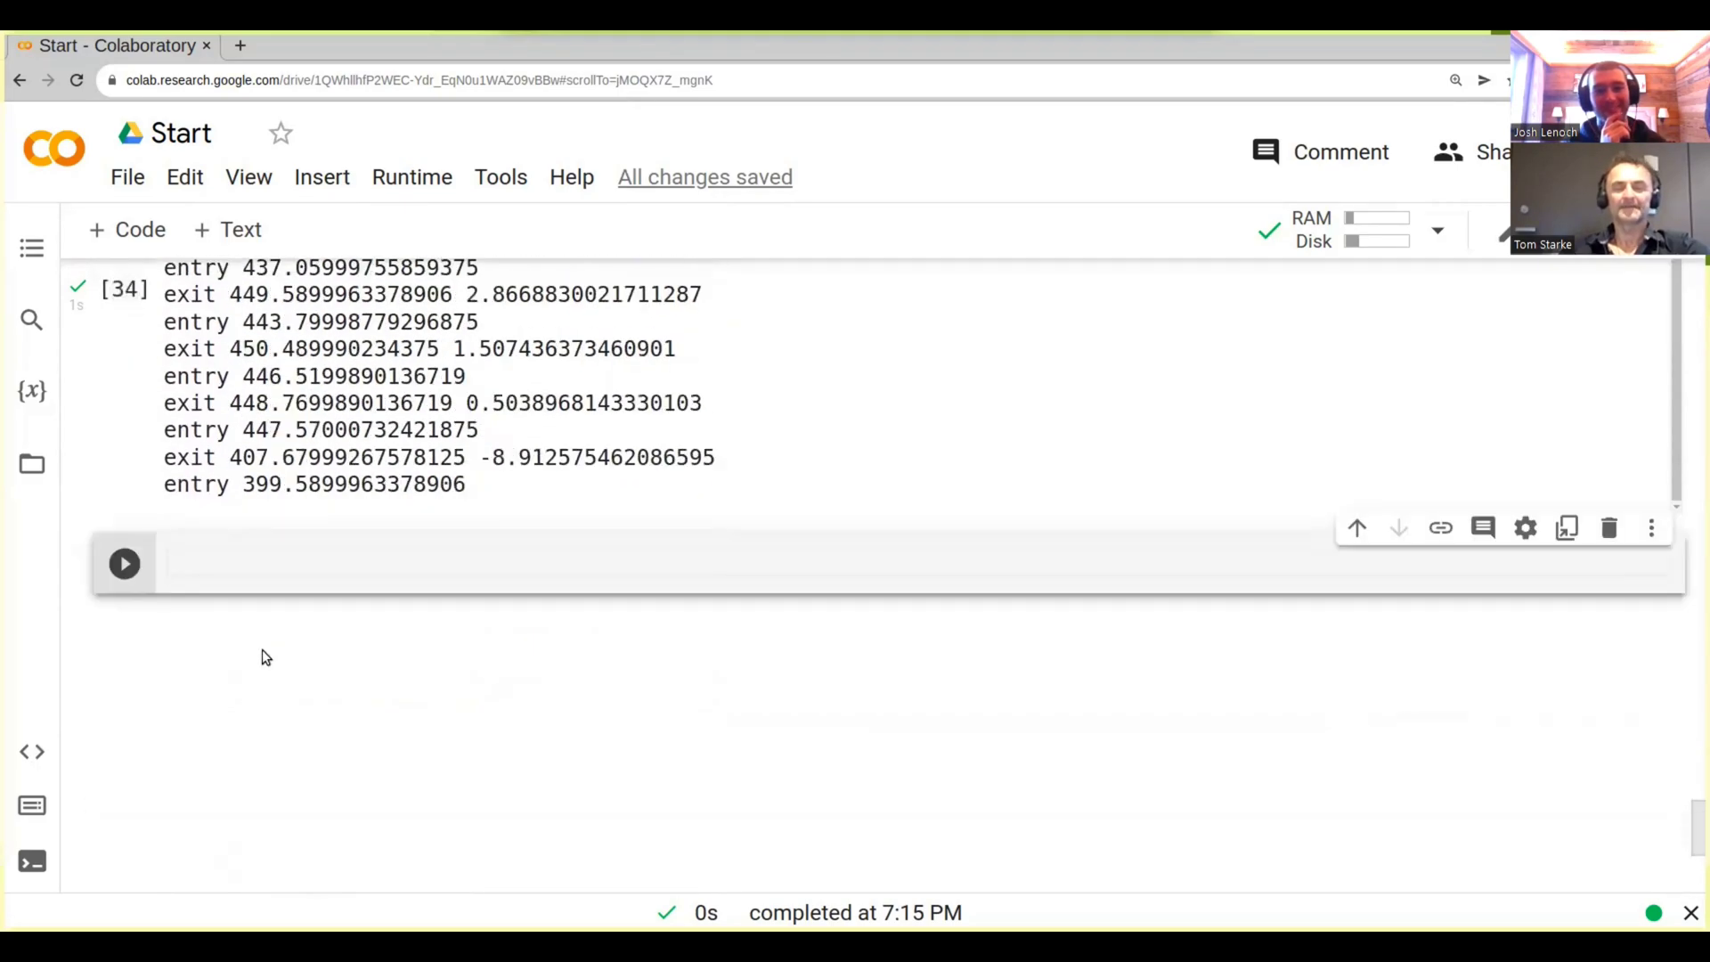
type("pl")
key("BackSpace")
type("n")
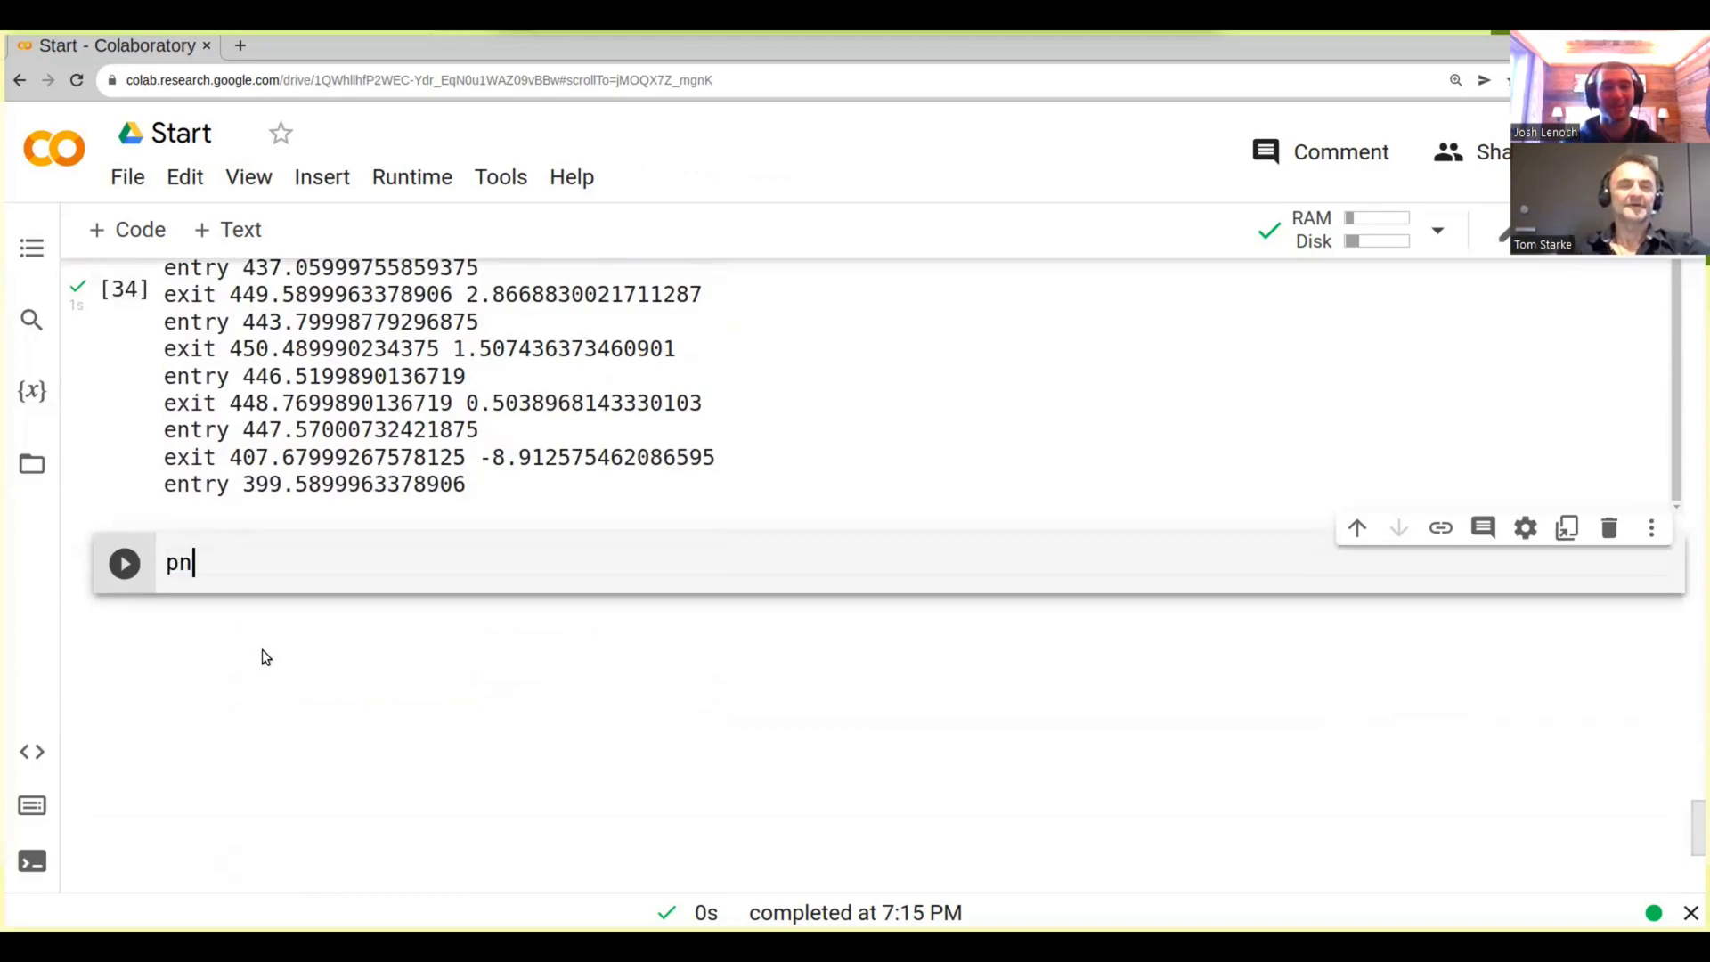
type("p")
key("BackSpace")
key("BackSpace")
key("BackSpace")
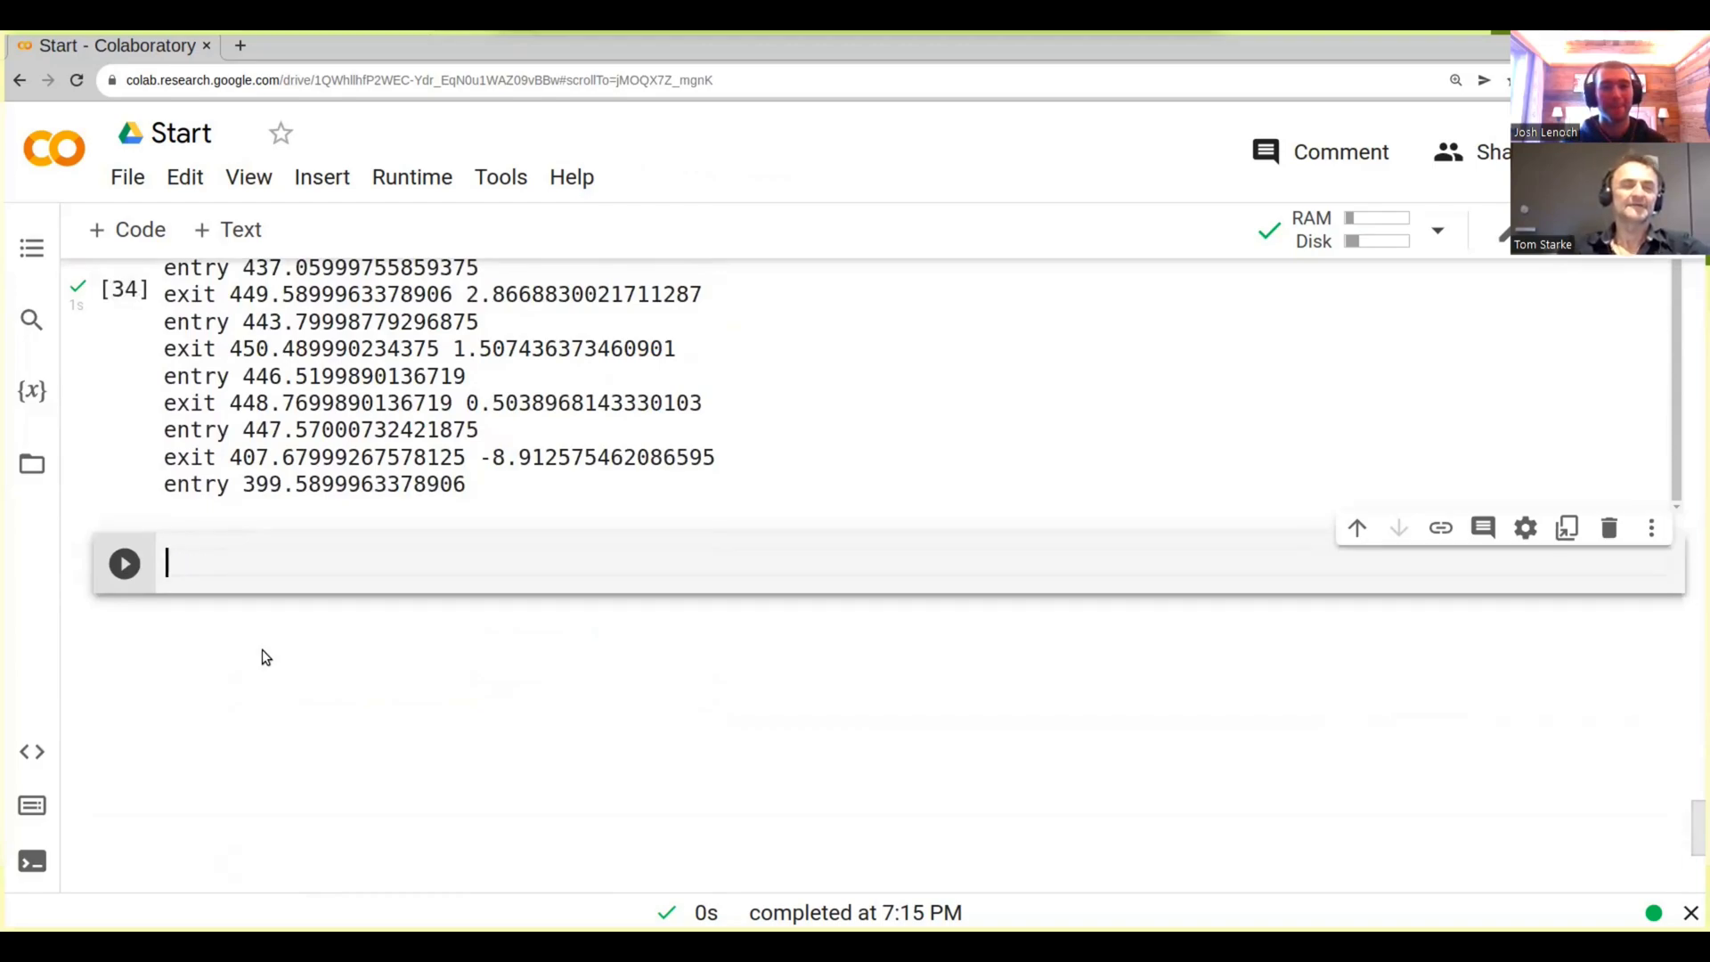
type("plt.plot")
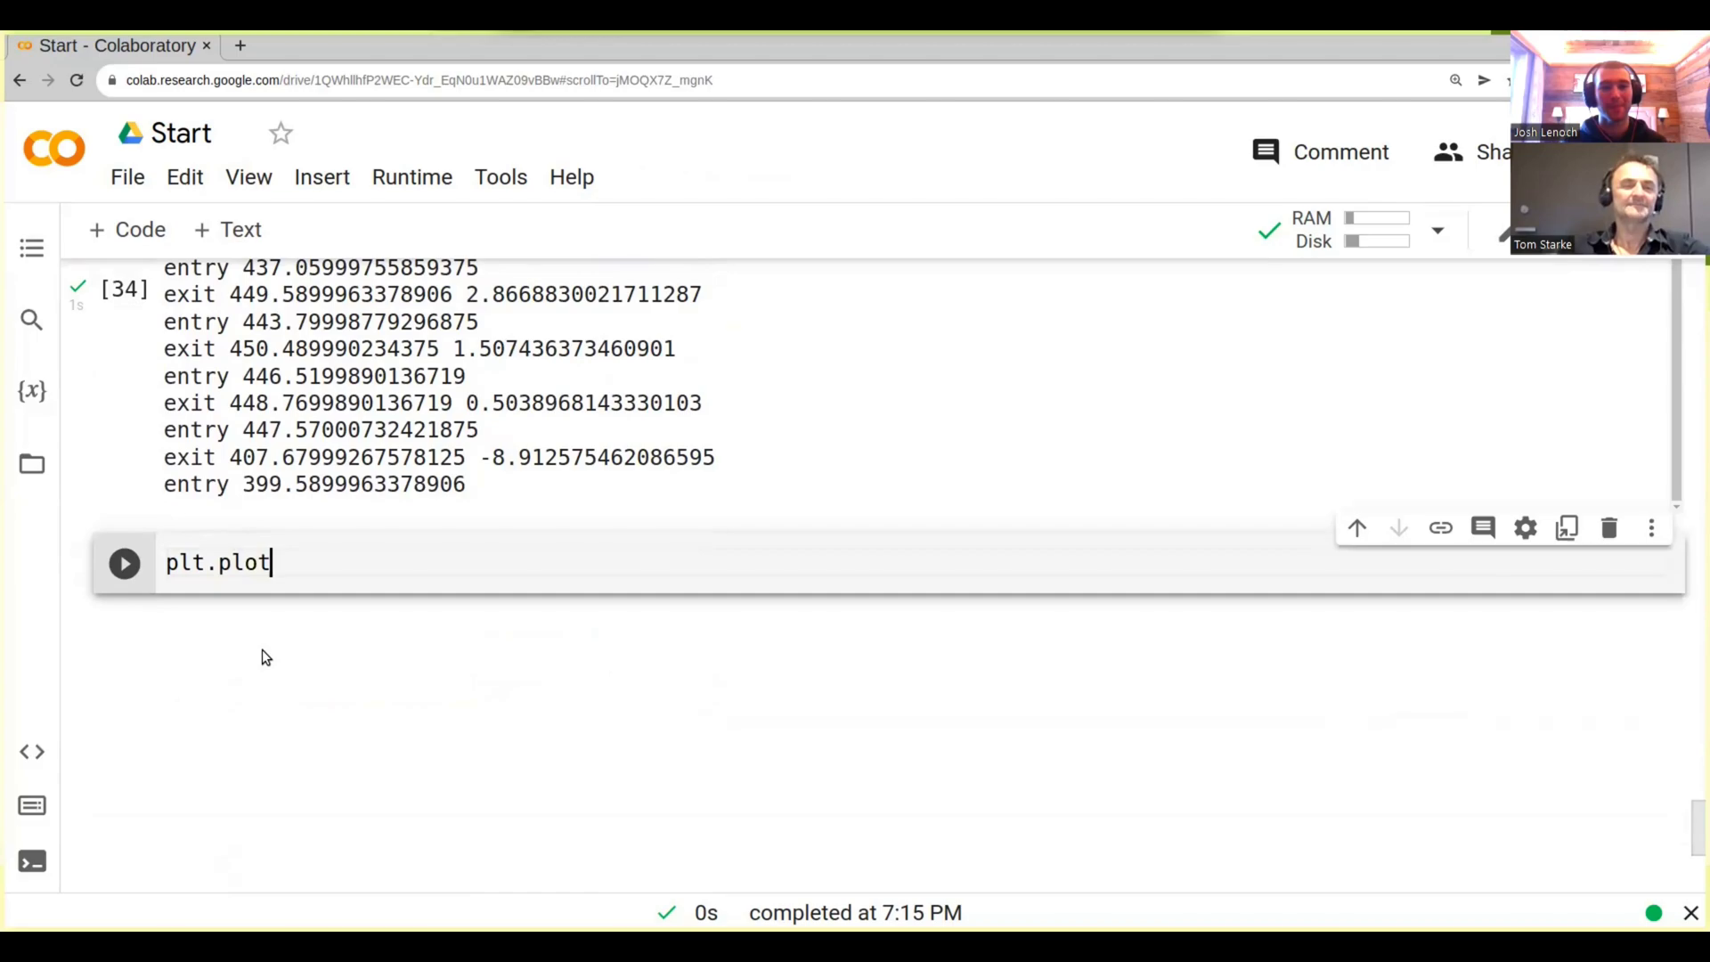
type("(")
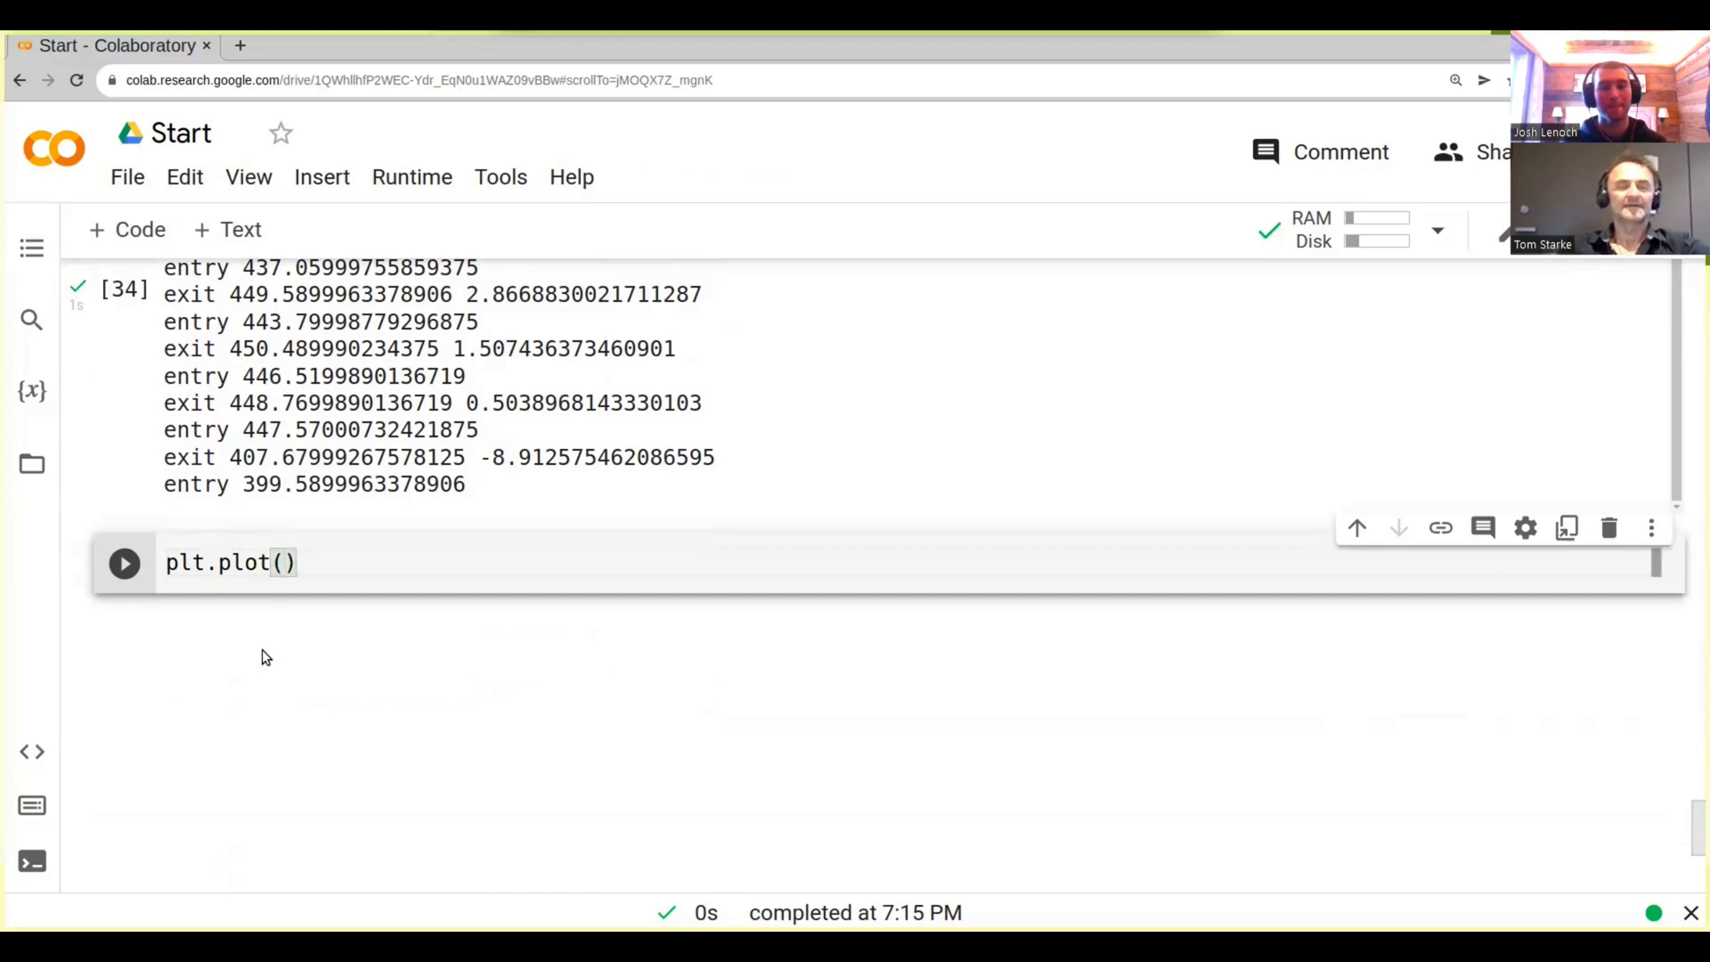
type("dates,")
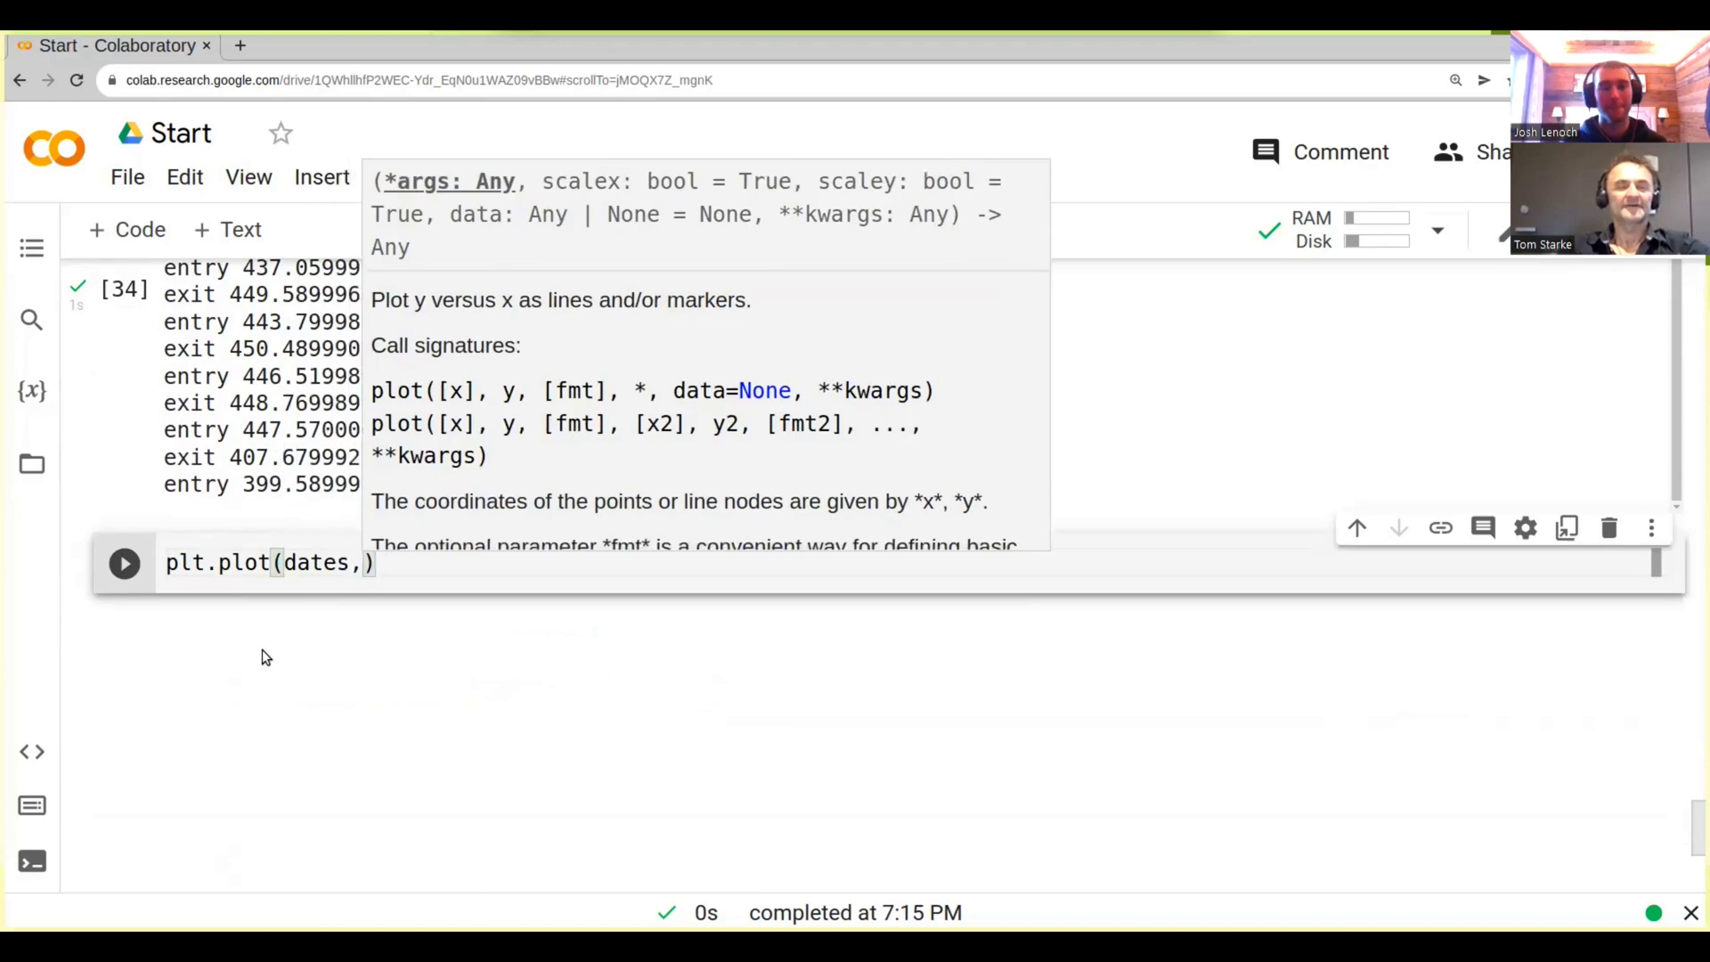
type("np.cu")
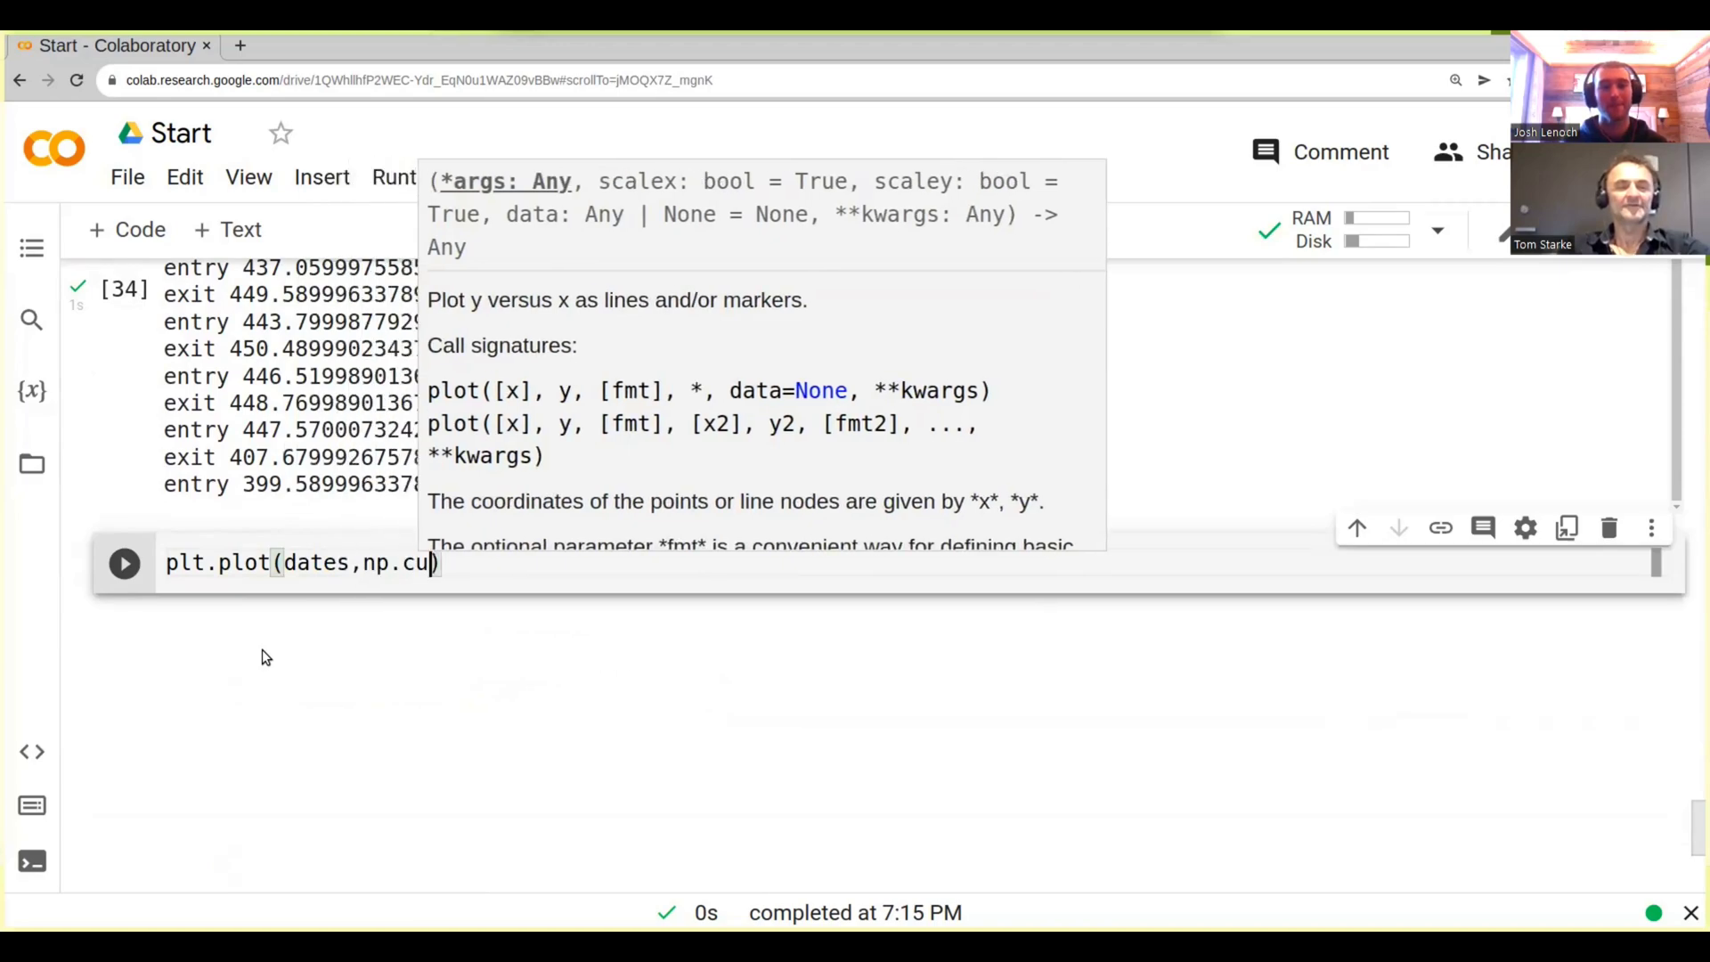
type("mu")
type("sum")
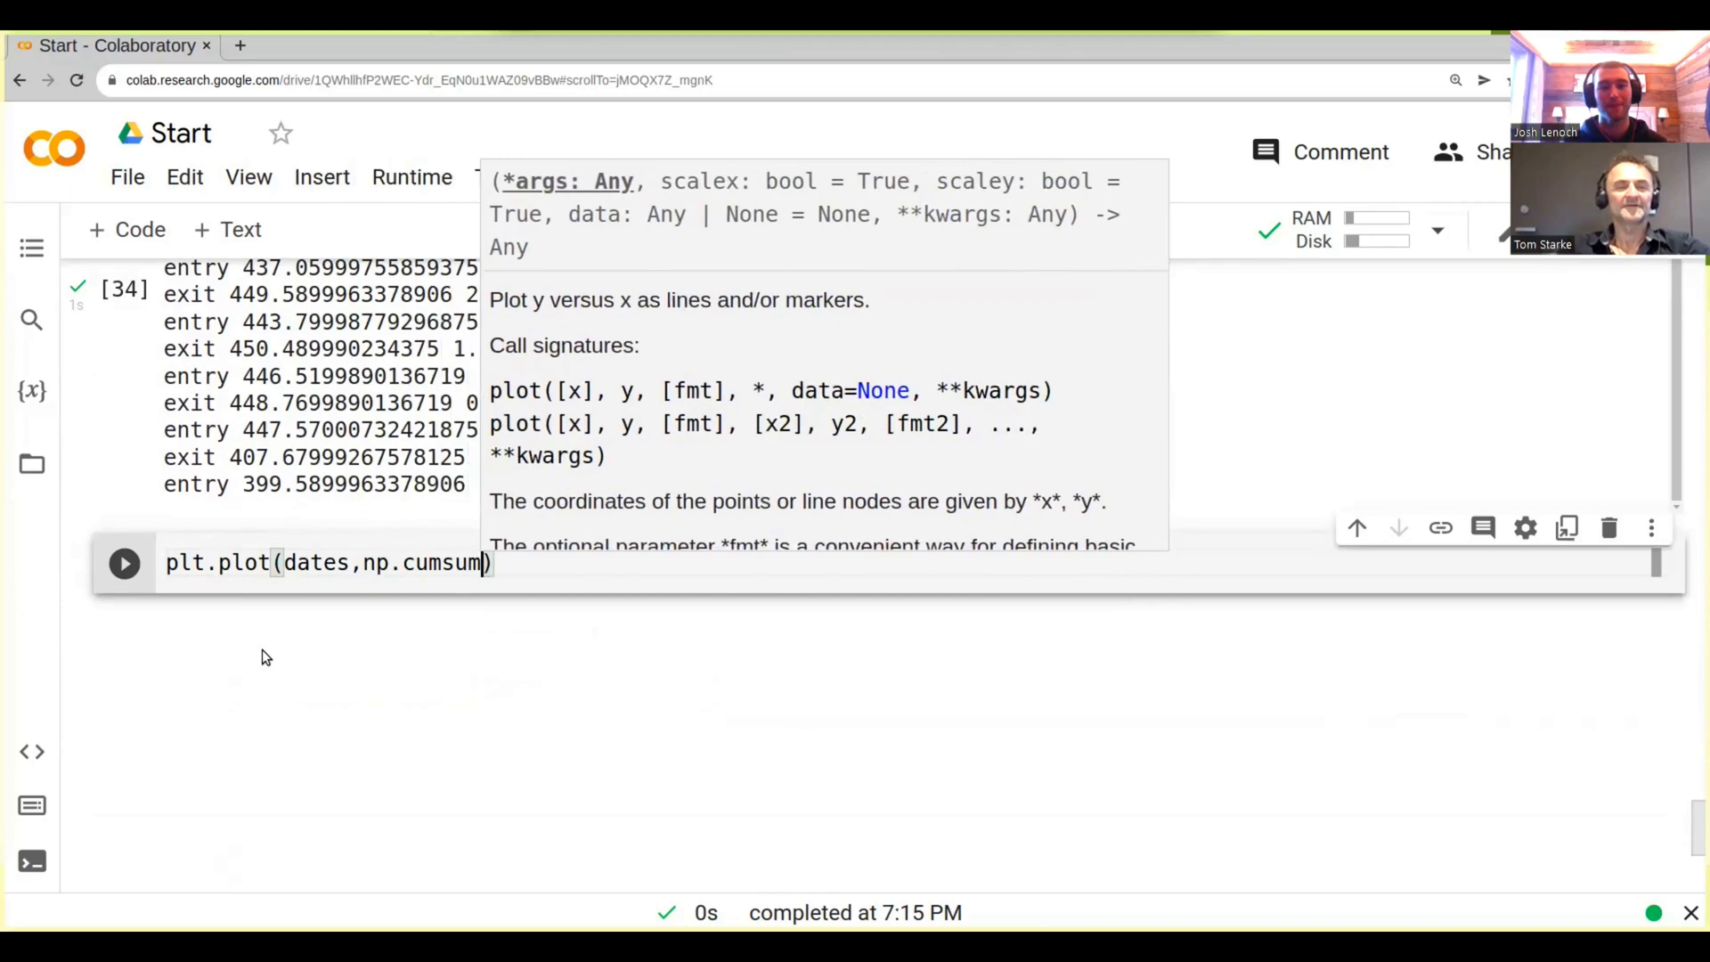
type("()p")
key("BackSpace")
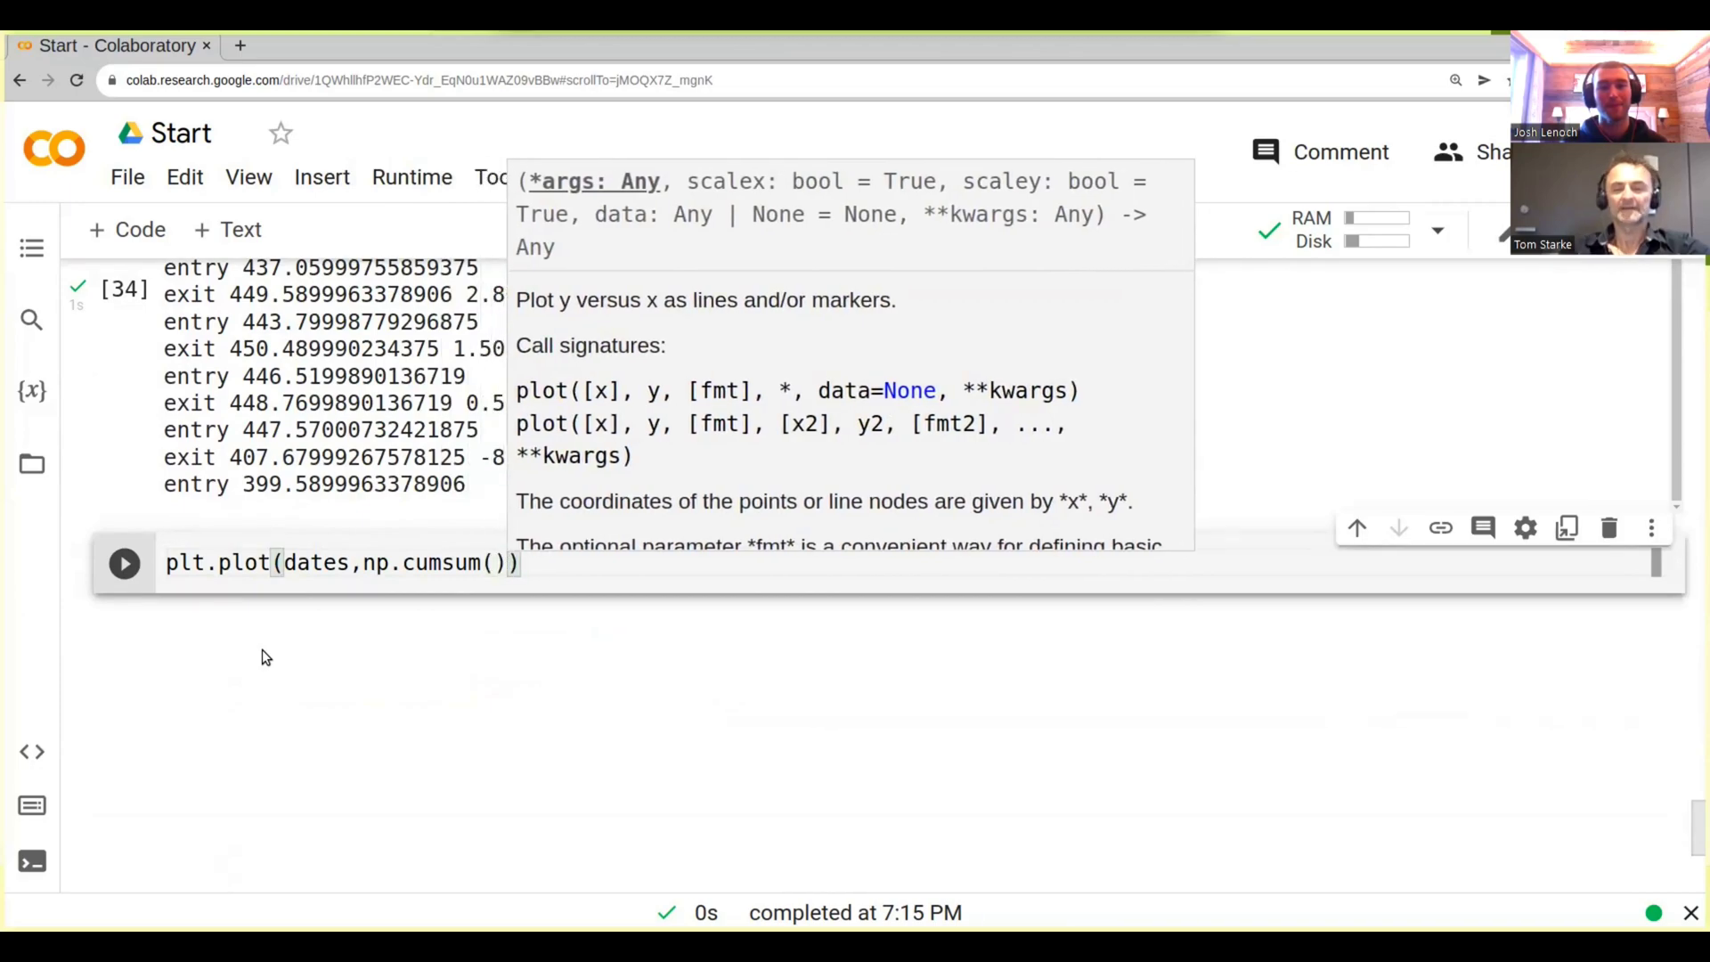
key("Left")
type("pnl")
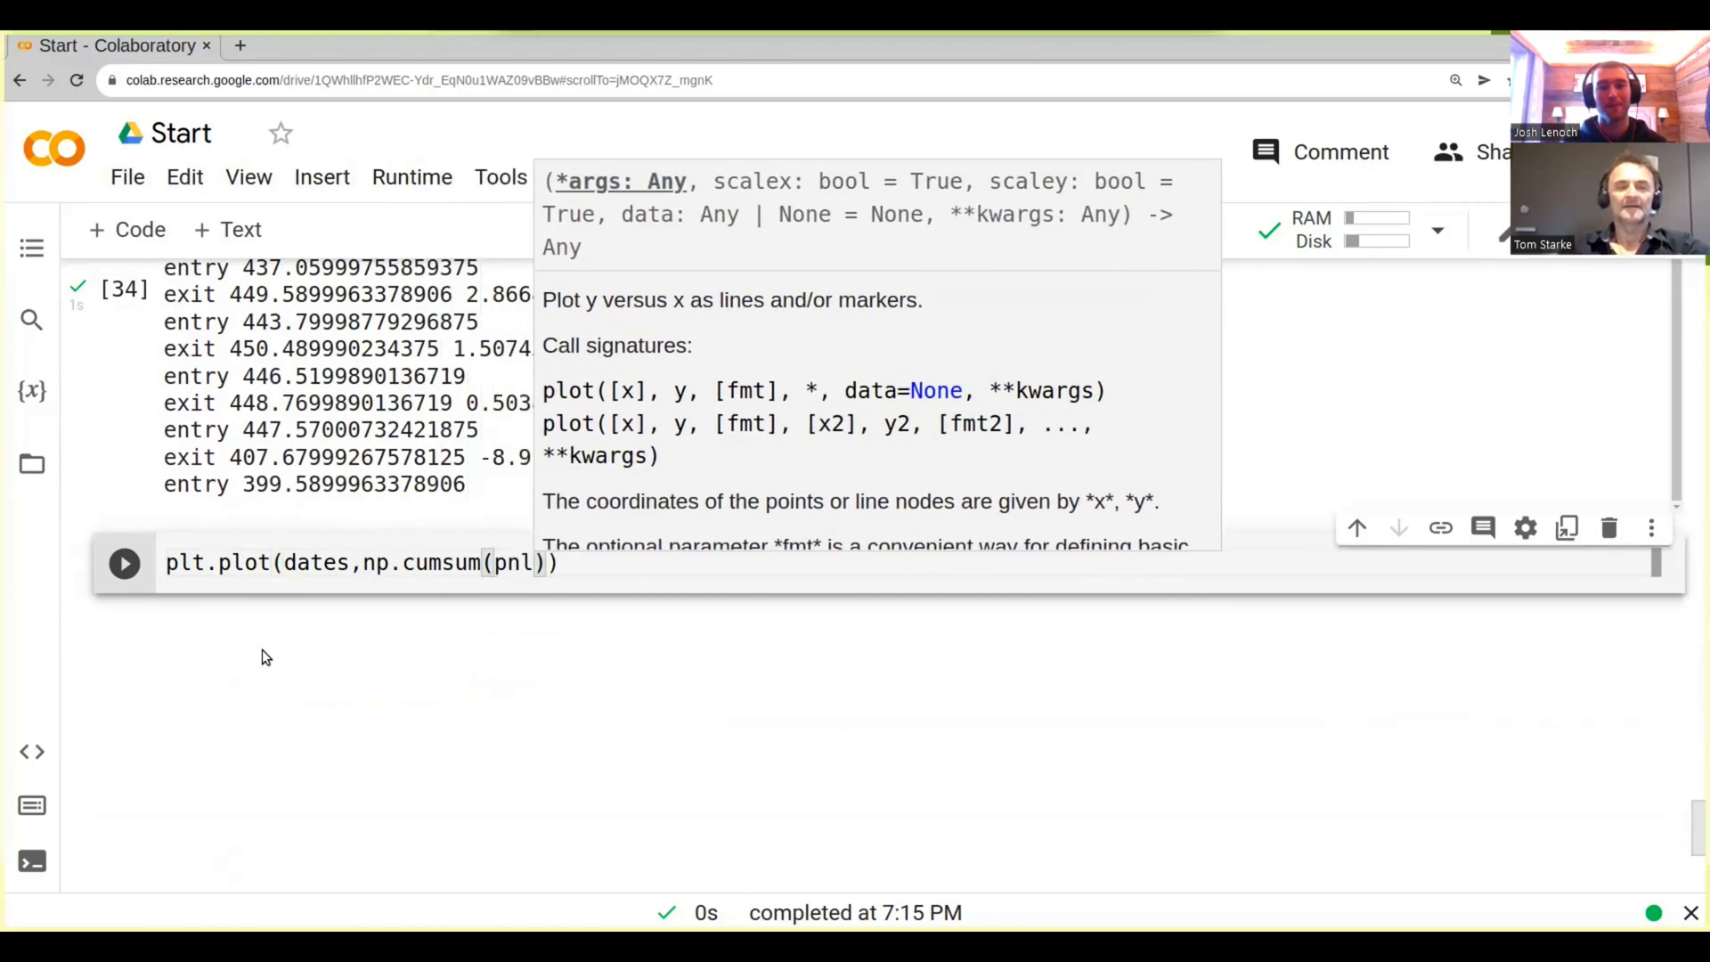
type("s")
key("shift+Return")
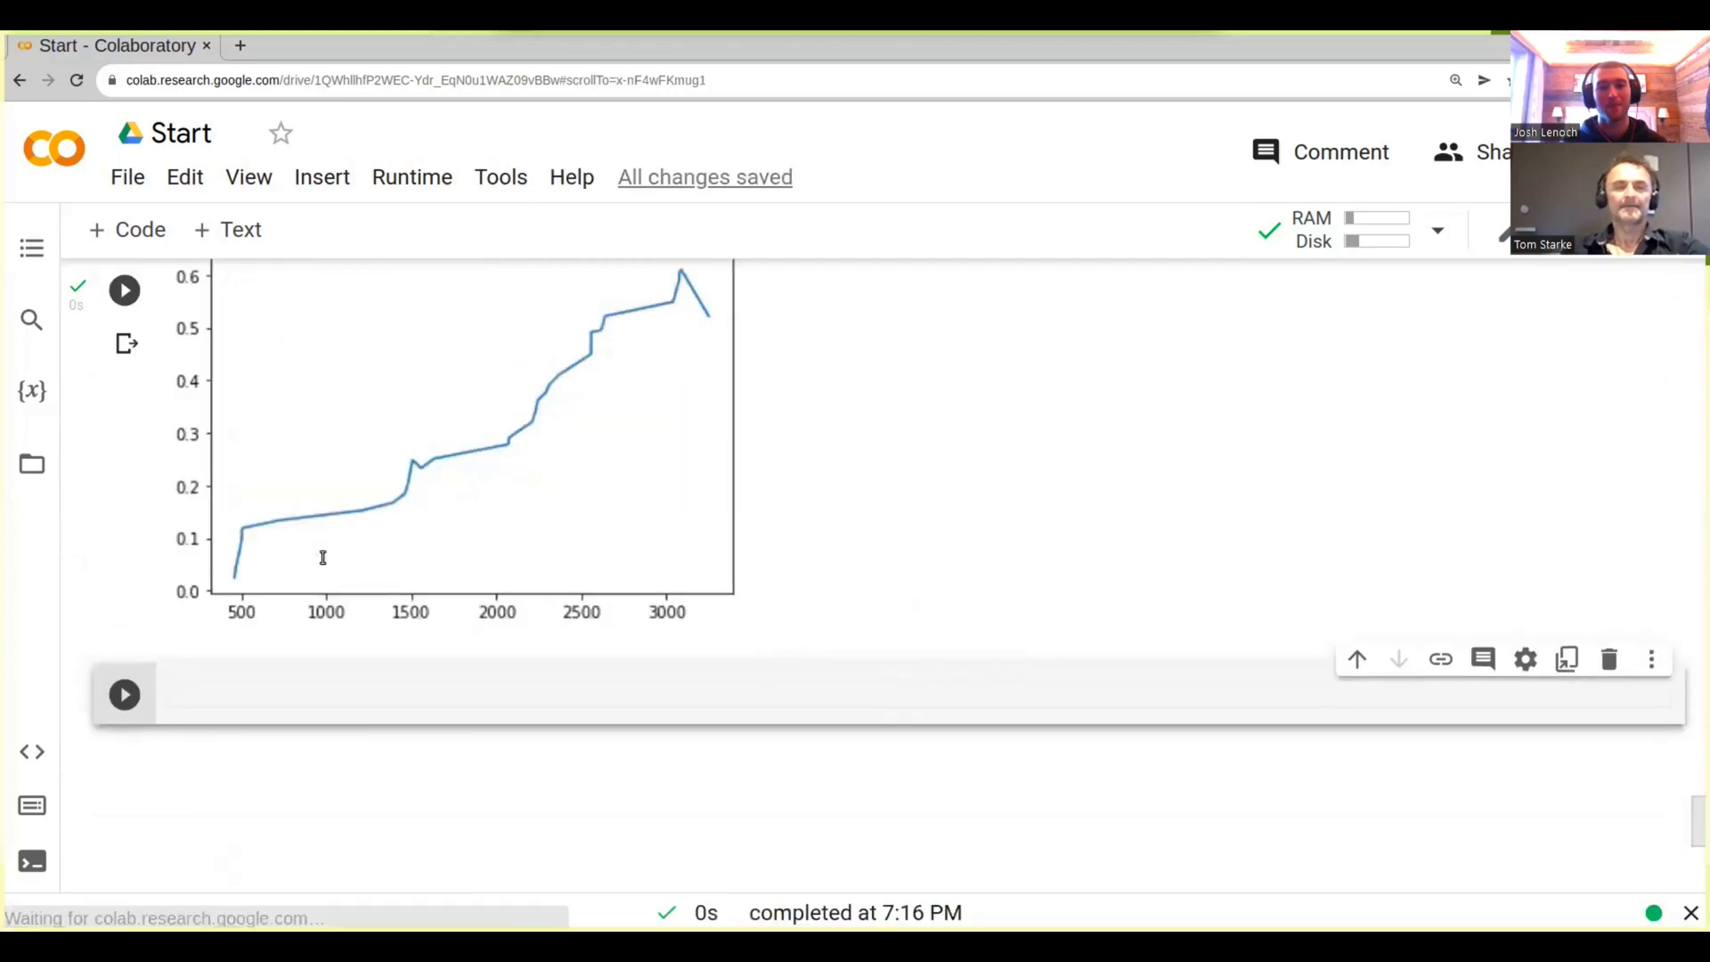
scroll(322, 558, "up", 3)
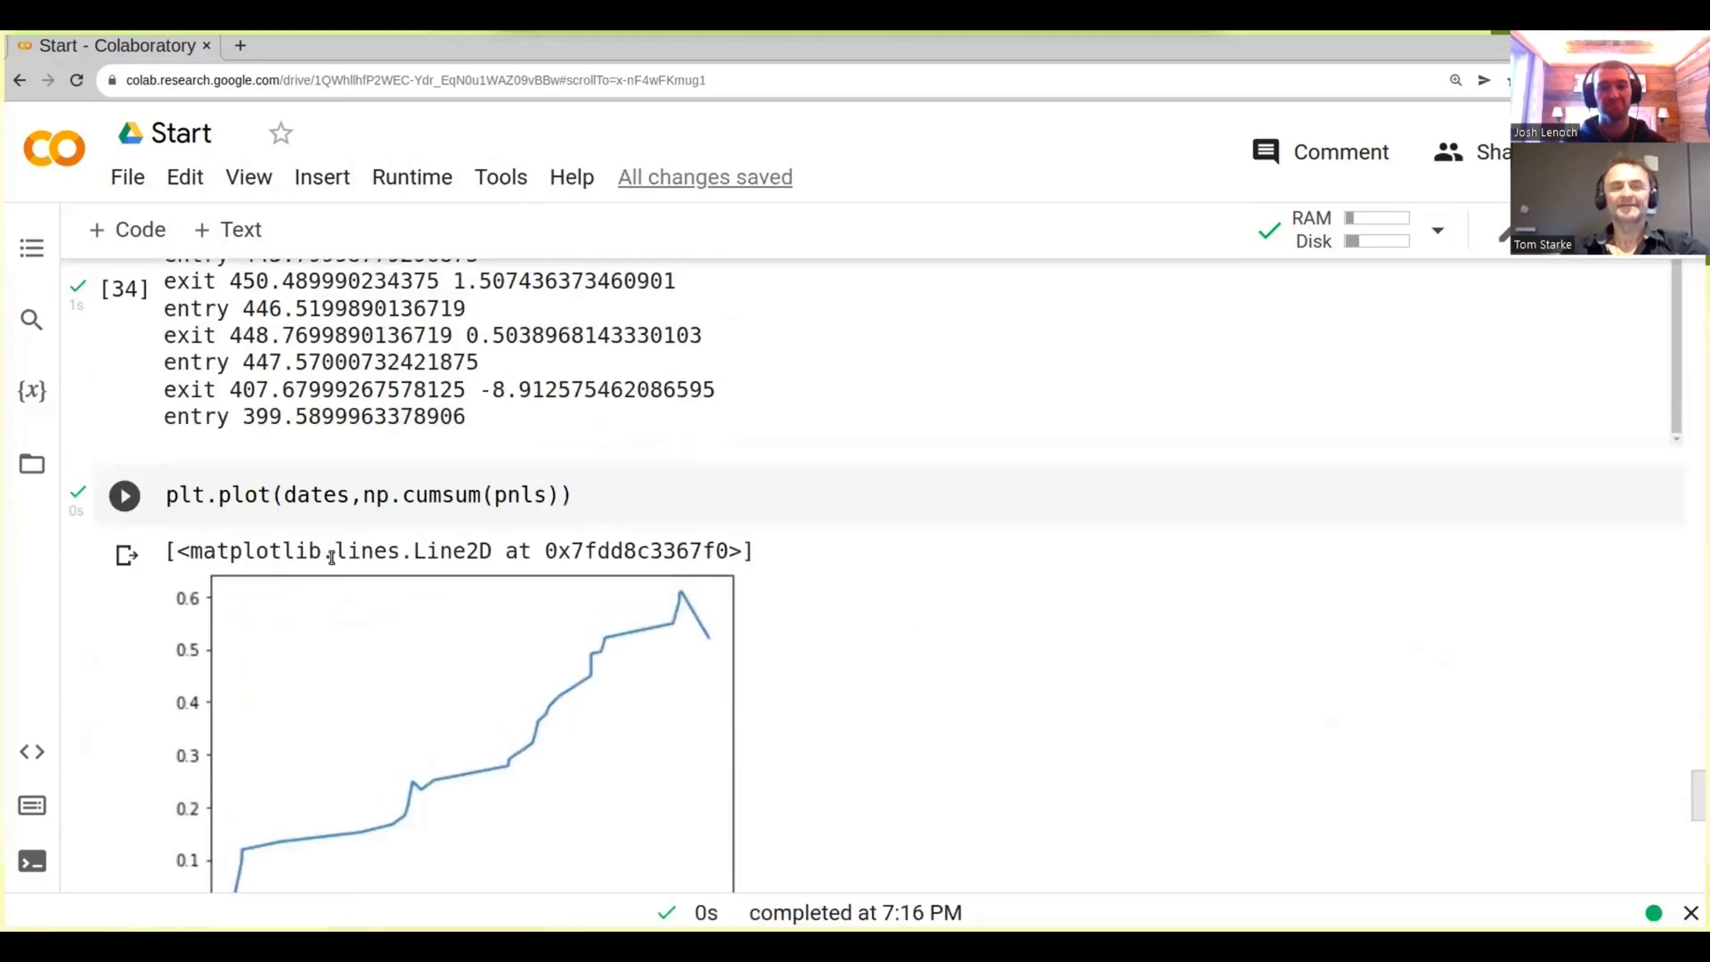
Add the '-o' format argument to the plot call and rerun the cell
left_click(558, 496)
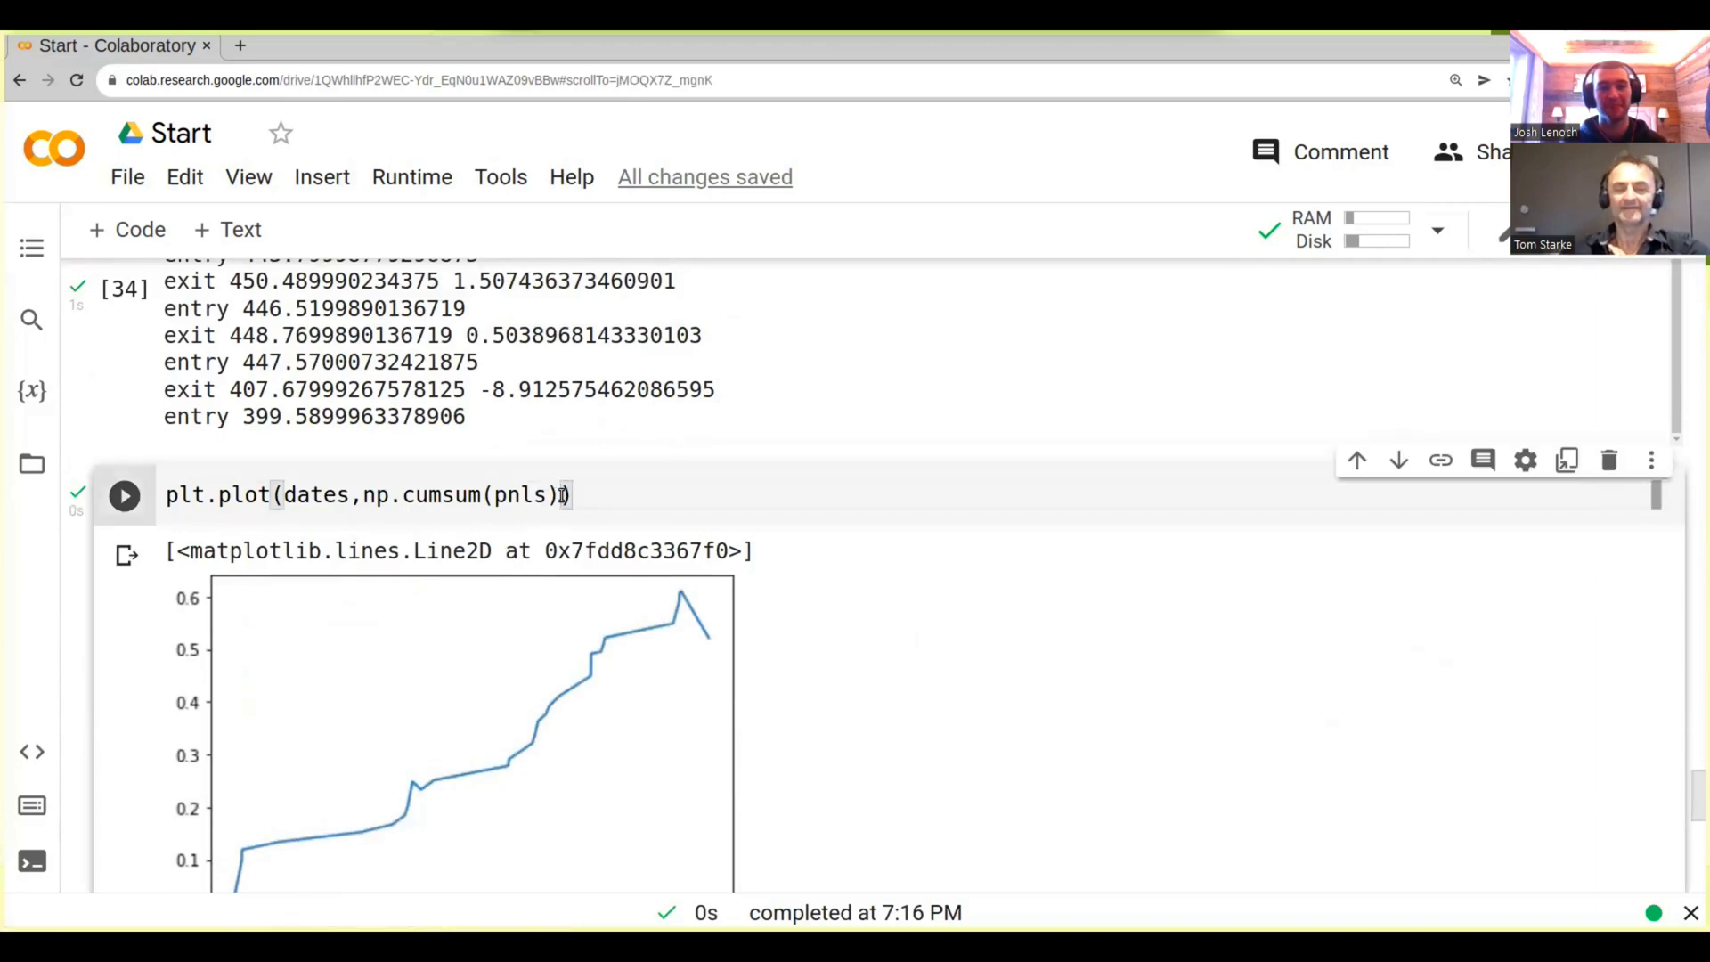
type(",")
type(" '-o")
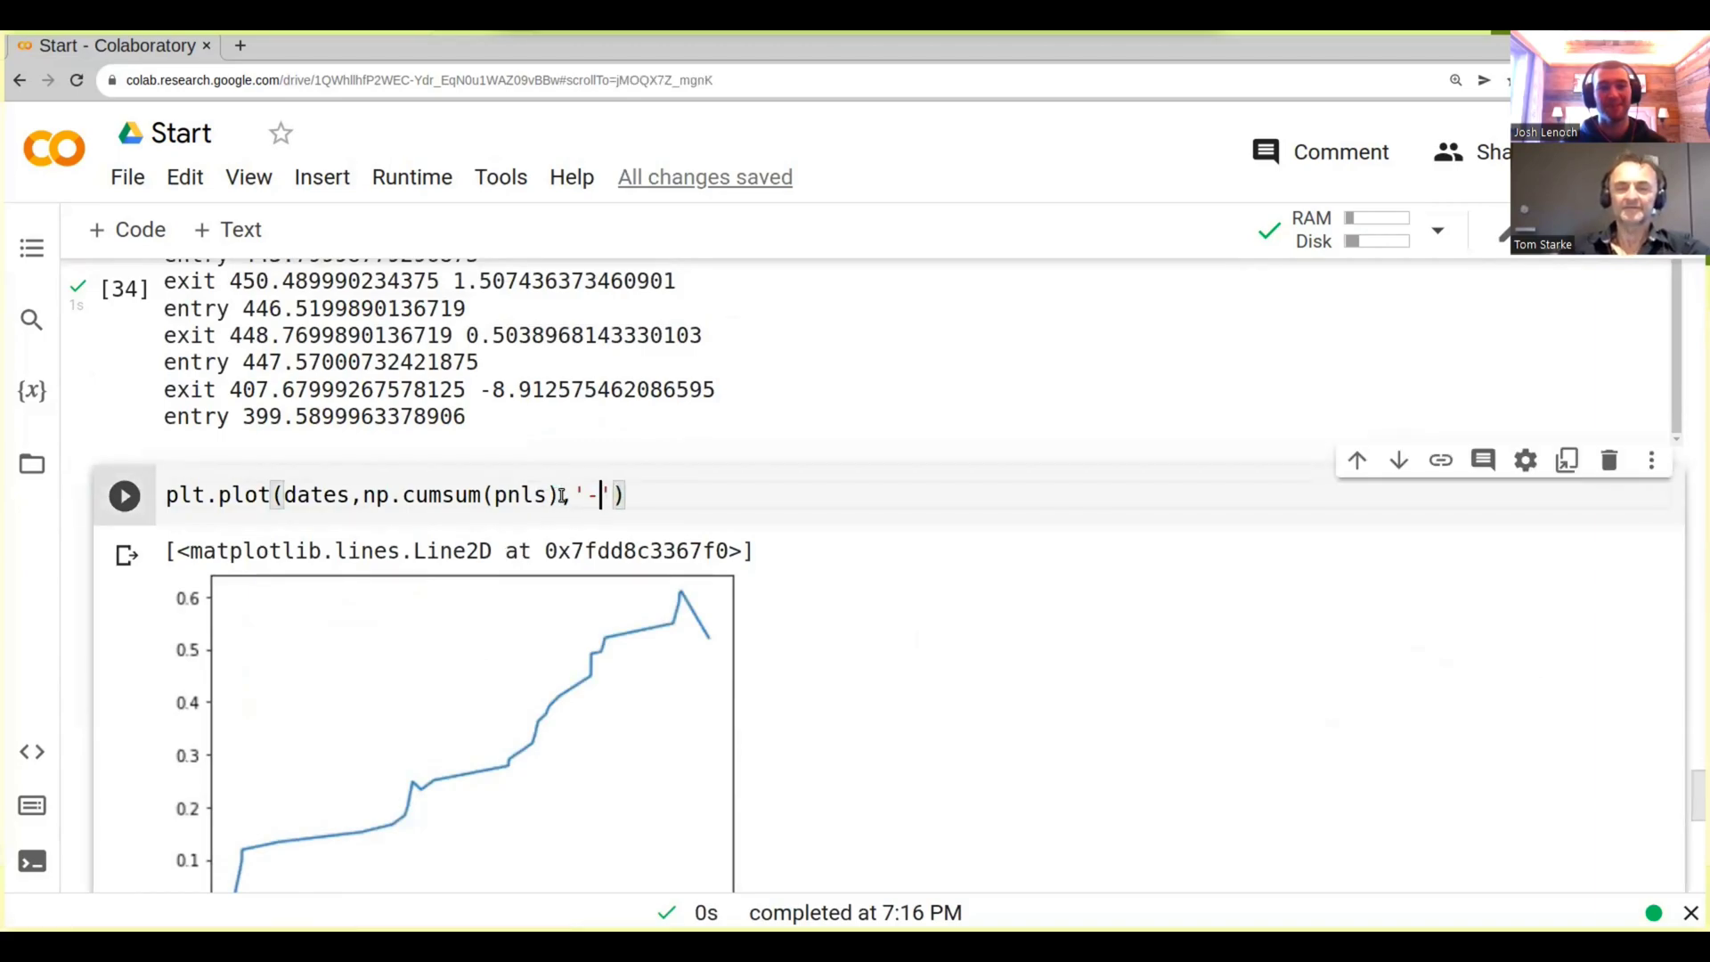
key("shift+Return")
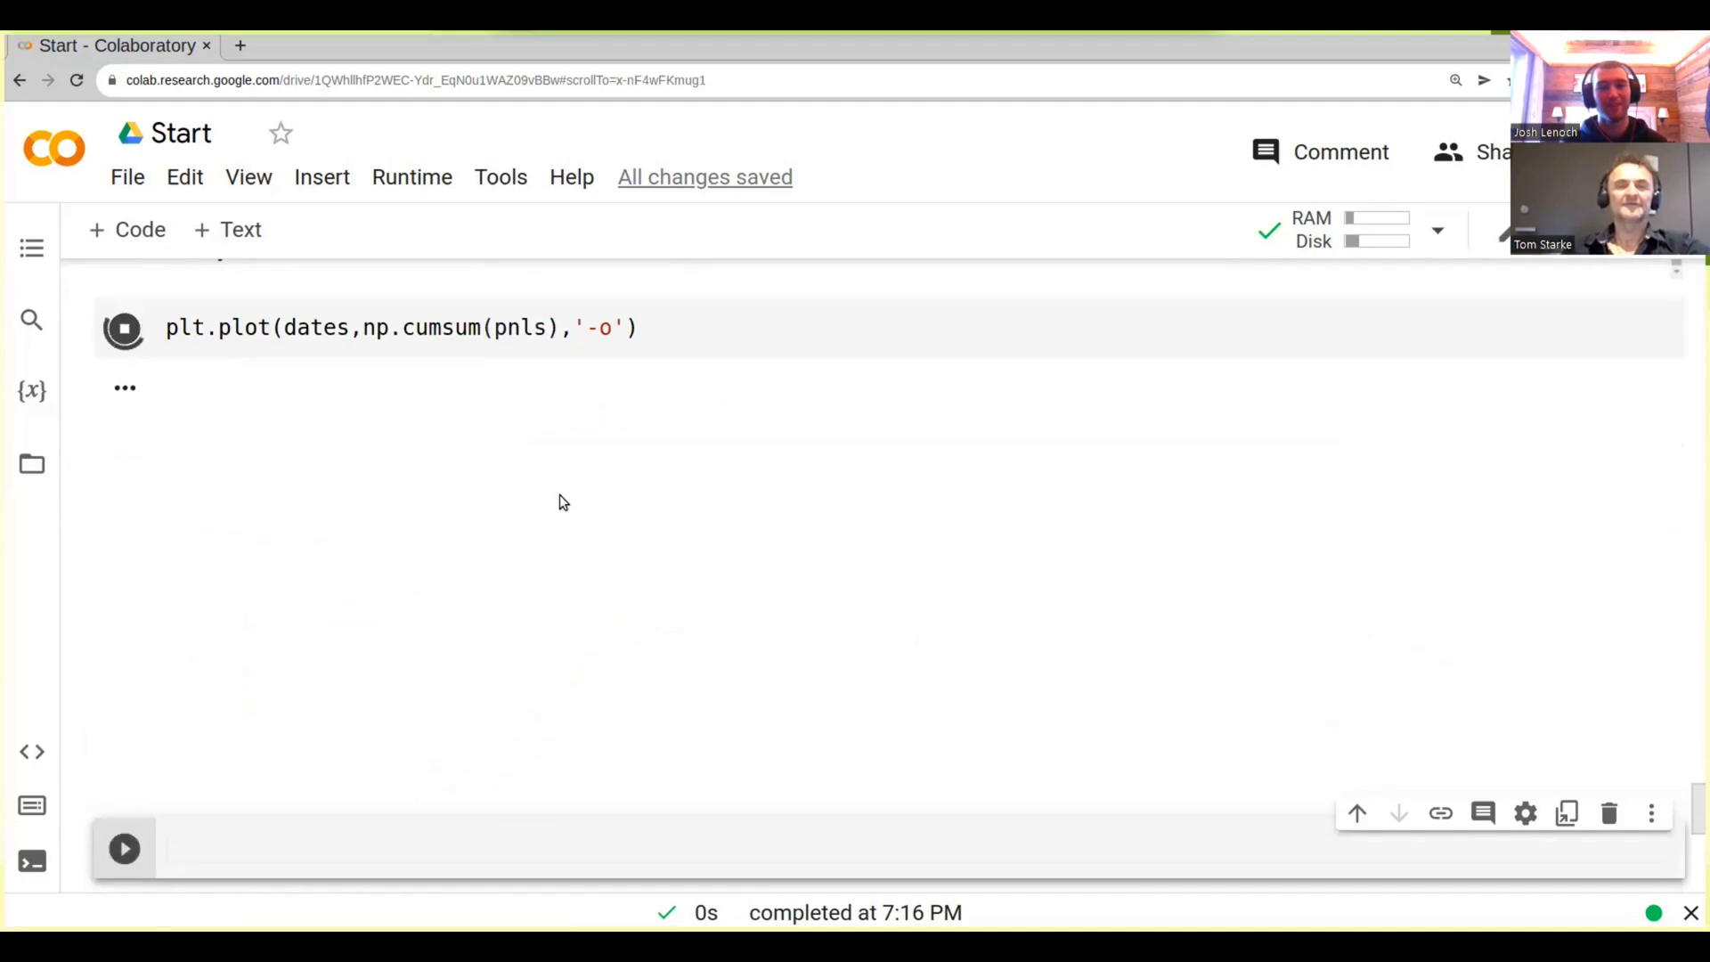
scroll(560, 494, "up", 1)
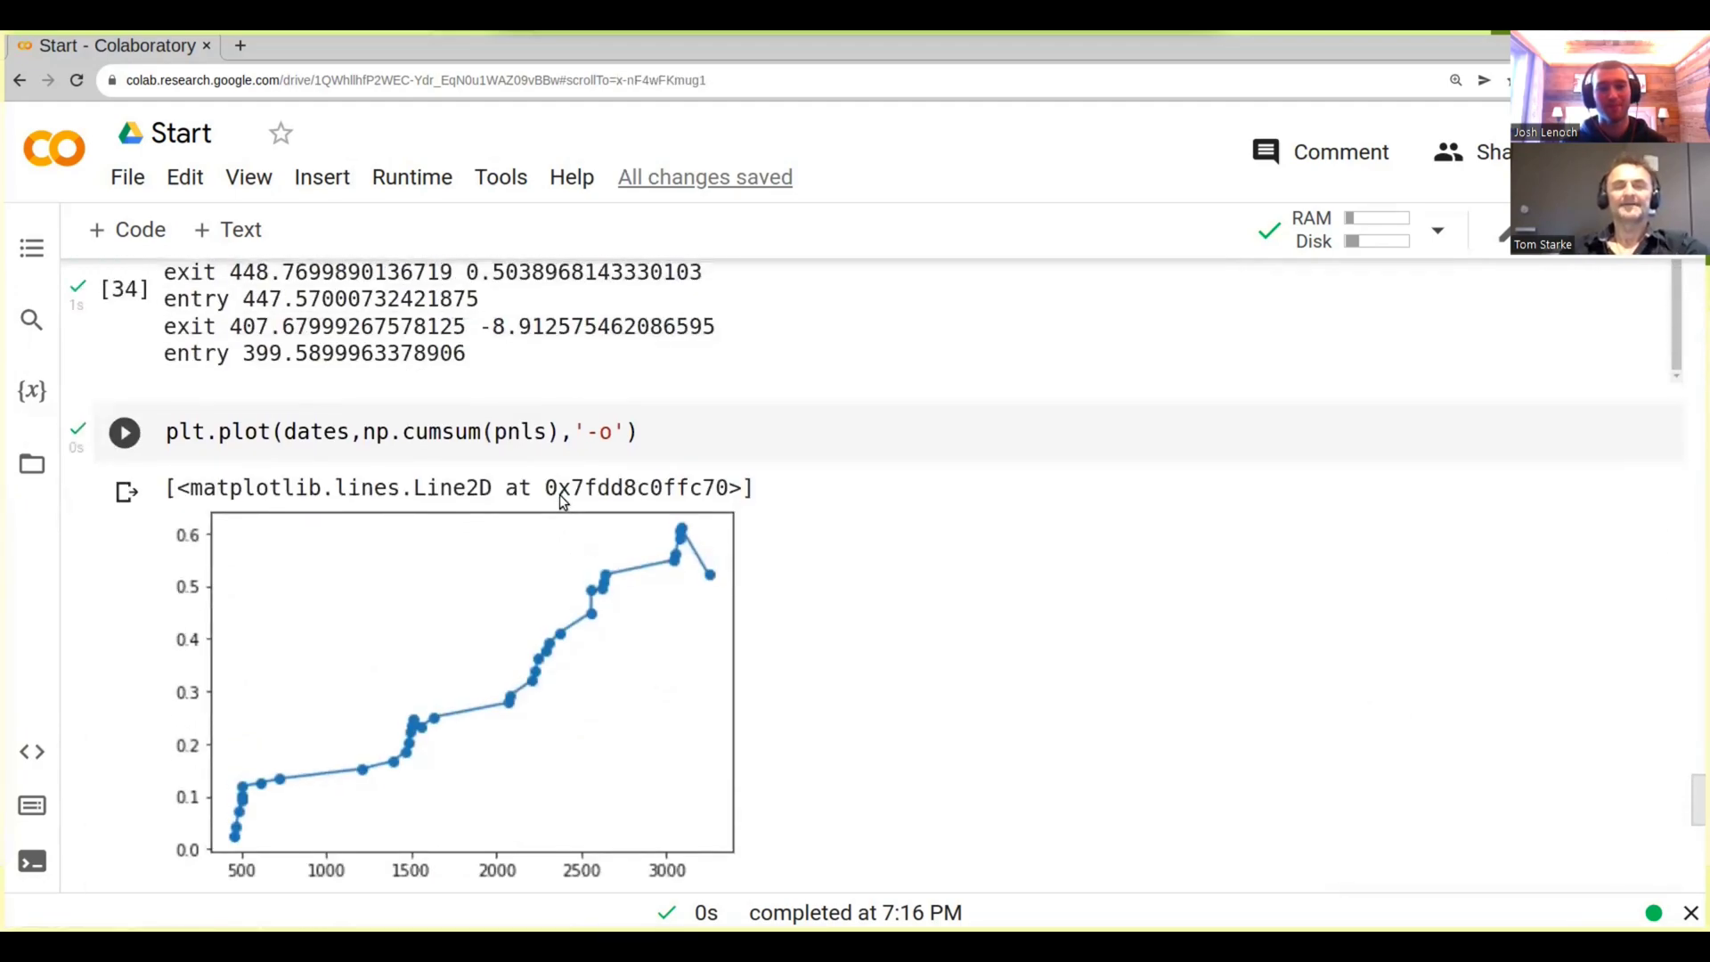